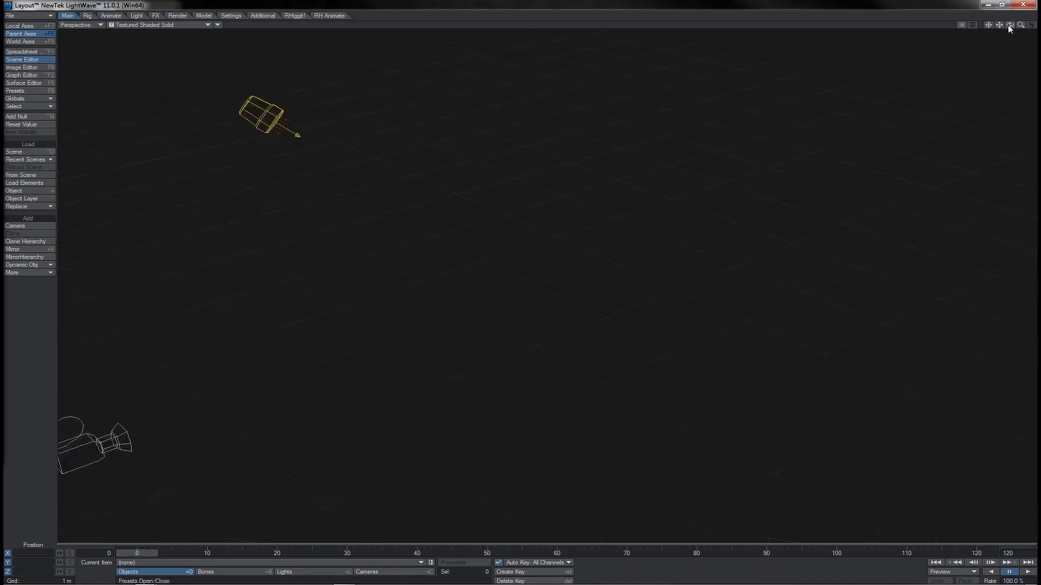
mouse_move(1008, 25)
left_mouse_down()
mouse_move(1039, 25)
mouse_move(1040, 35)
mouse_move(1014, 41)
mouse_move(991, 17)
left_mouse_up()
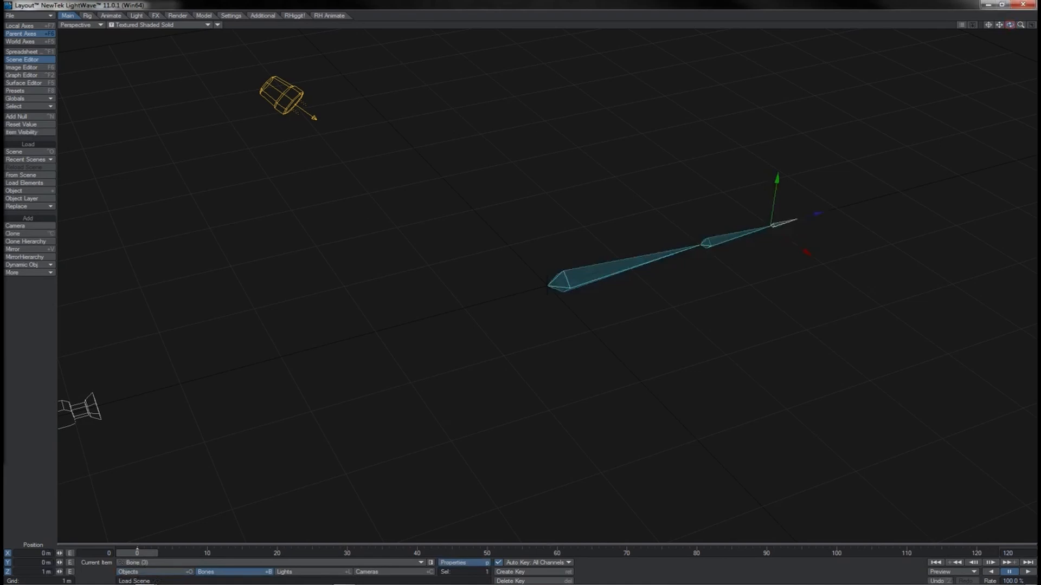
mouse_move(991, 17)
left_mouse_down()
mouse_move(970, 30)
mouse_move(997, 30)
left_mouse_up()
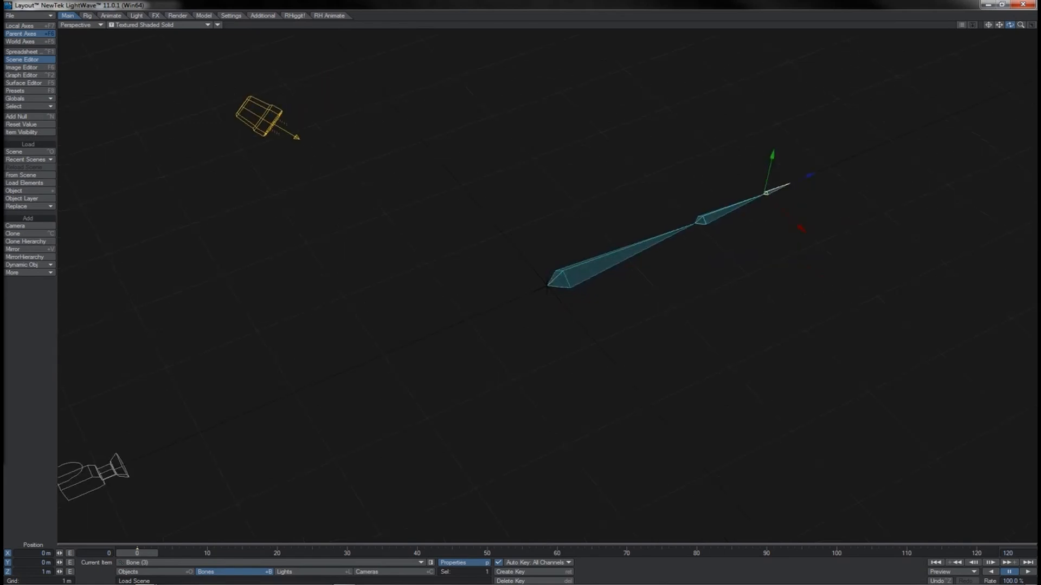
left_click_drag(1009, 25, 1011, 28)
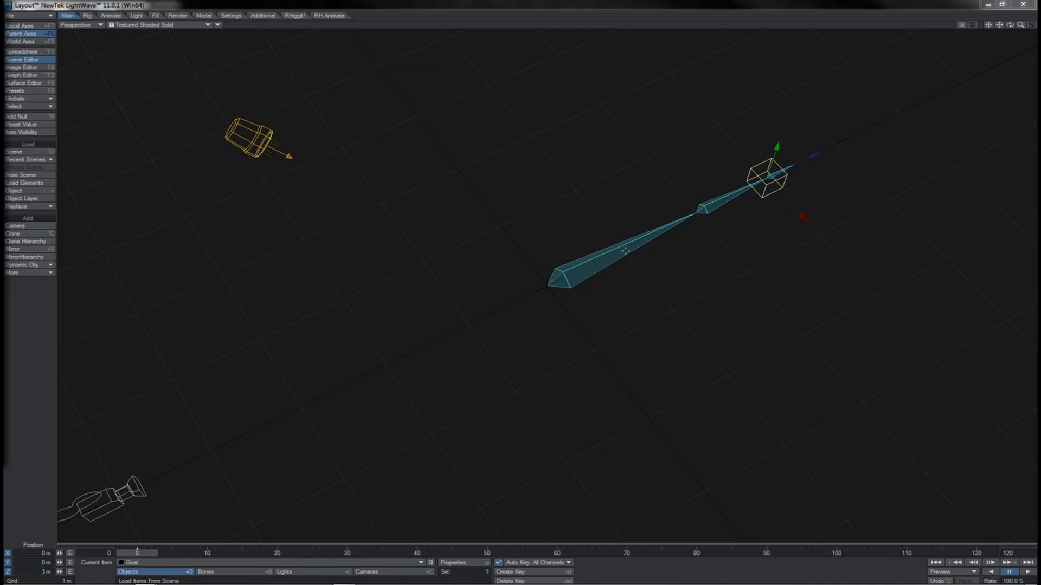
Try to move the Goal null along its Z axis toward the bone chain
left_click(625, 250)
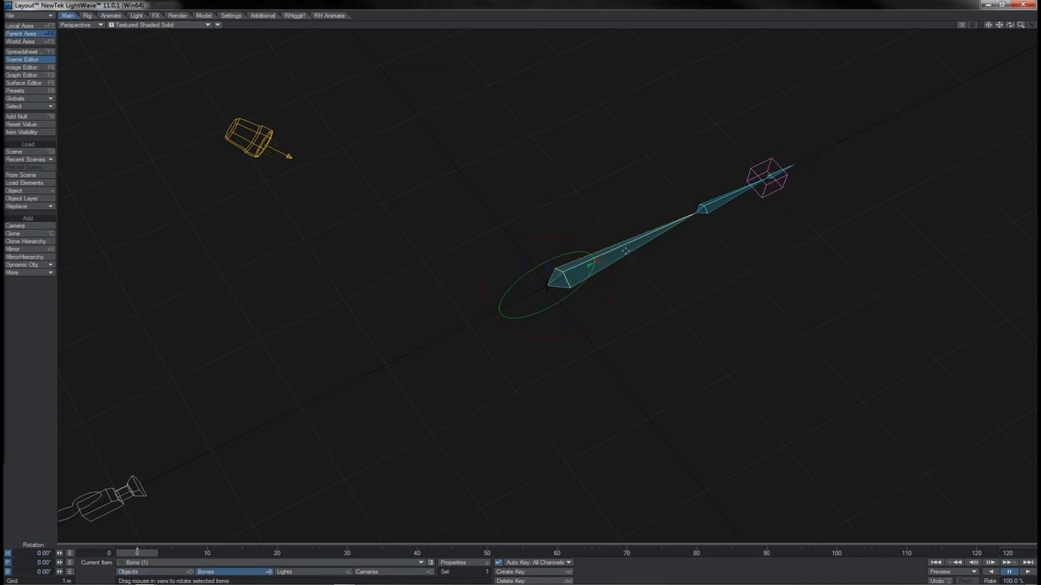
left_click(761, 195)
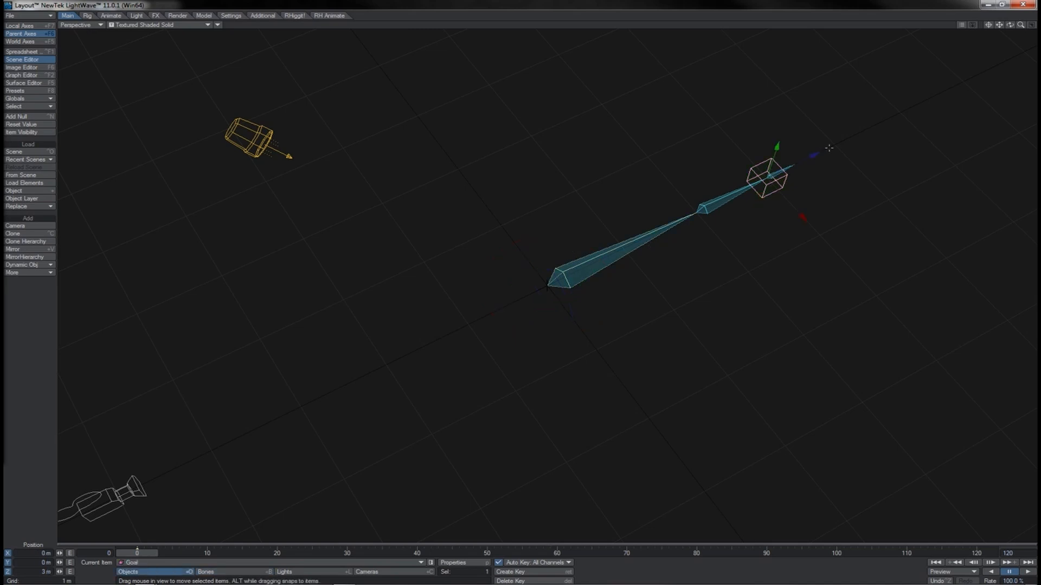
mouse_move(820, 151)
left_mouse_down()
mouse_move(830, 148)
mouse_move(802, 160)
left_mouse_up()
key("ctrl+z")
Bend the bone chain by rotating the first bone's heading and turning the second bone's heading to about 102.4°
left_click(642, 237)
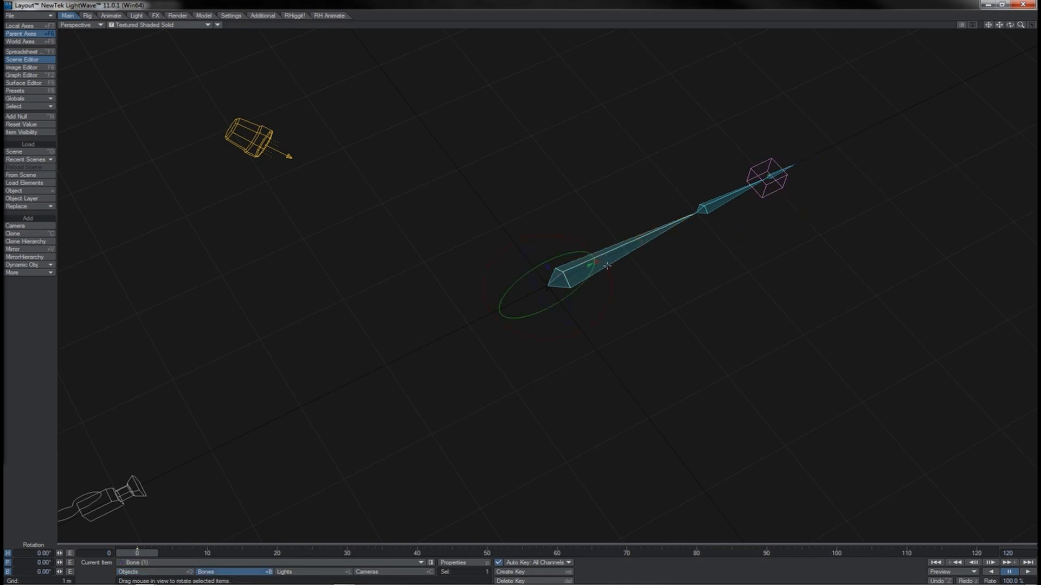
left_click_drag(605, 265, 542, 267)
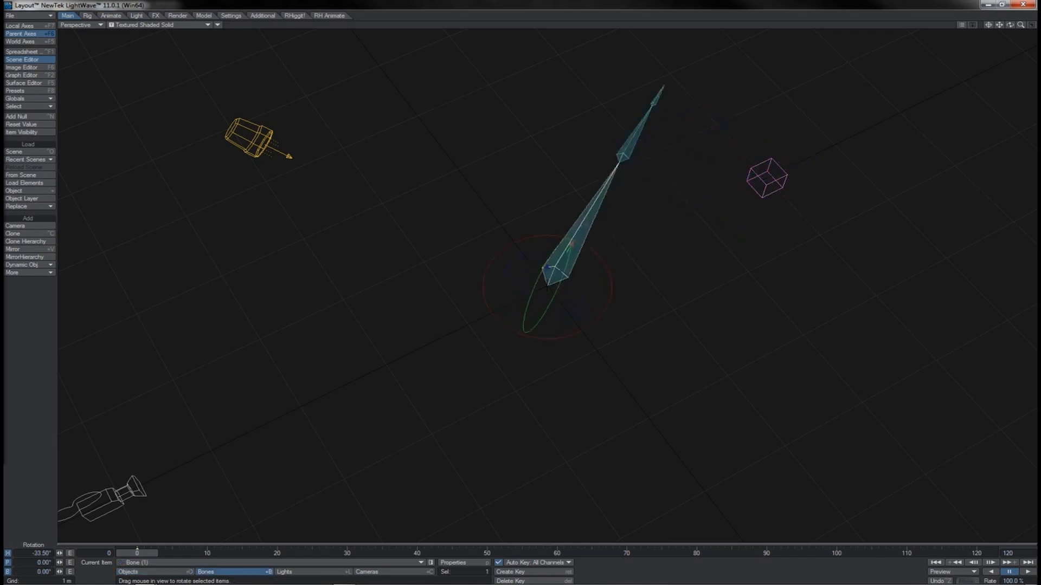
key("ctrl+z")
key("Down")
left_click_drag(642, 126, 638, 126)
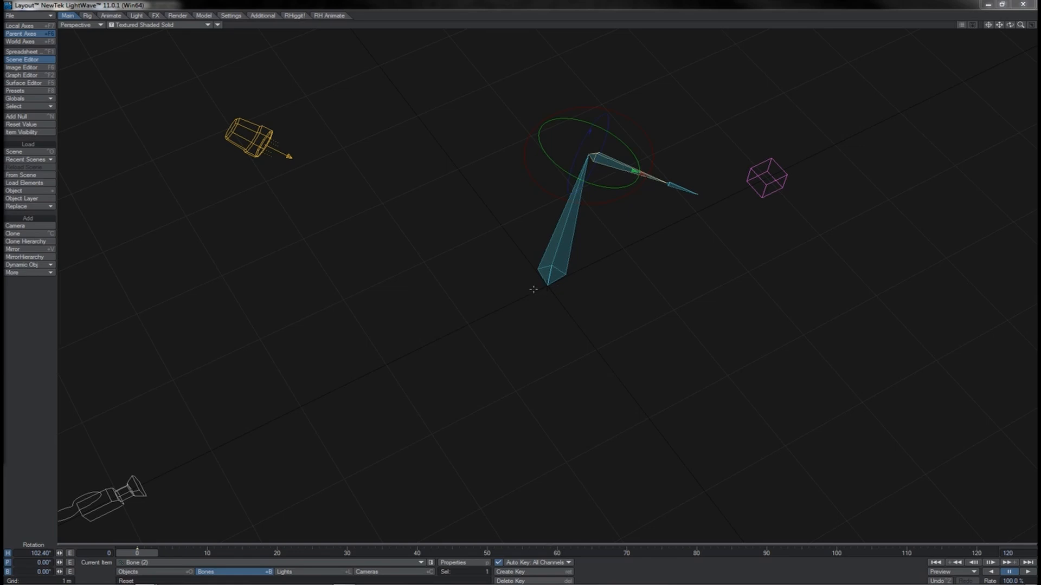
key("t")
left_click(786, 178)
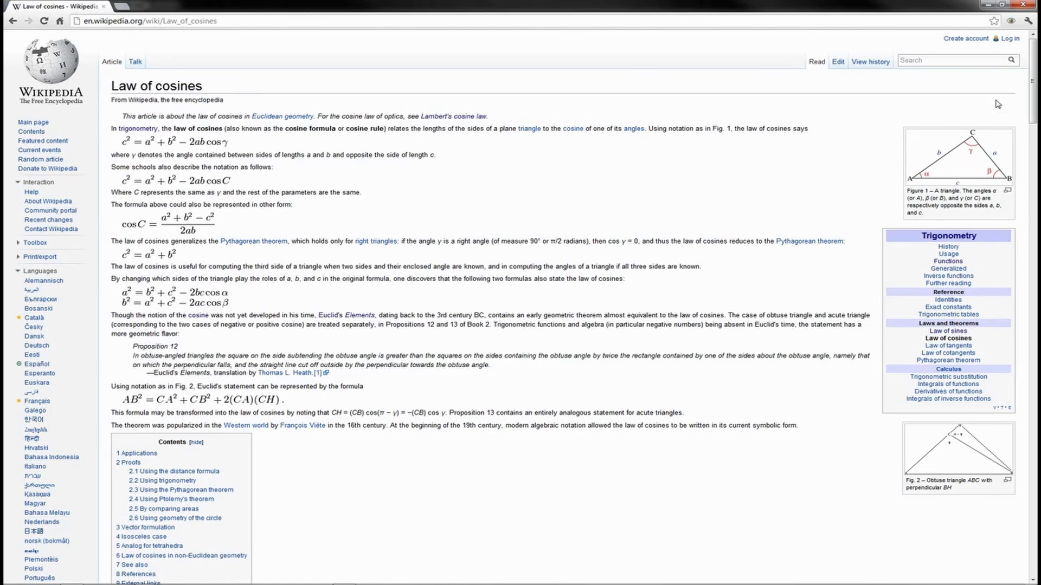
Switch to the browser and examine the triangle figure and formulas in Wikipedia's Law of cosines article
mouse_move(1033, 89)
left_mouse_down()
mouse_move(1033, 260)
mouse_move(1033, 87)
left_mouse_up()
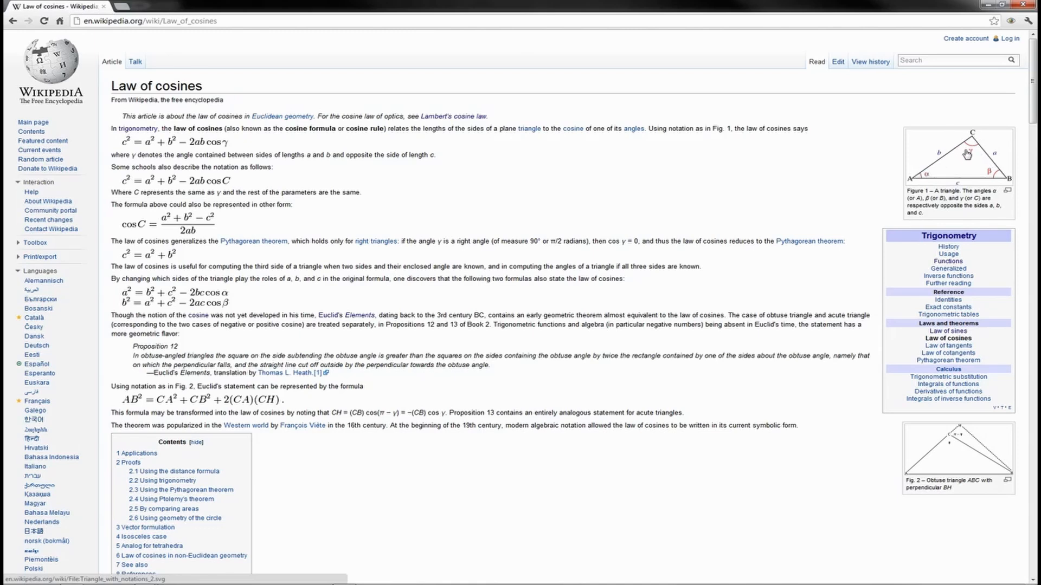
left_click_drag(1032, 114, 1029, 191)
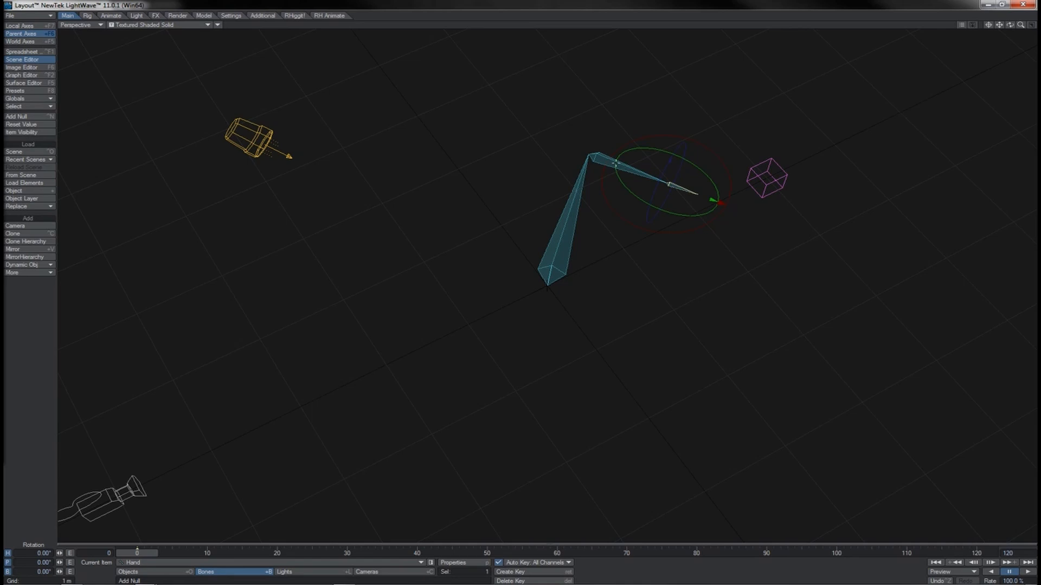
Add a Nodal Motion modifier to the Forearm bone
left_click(615, 163)
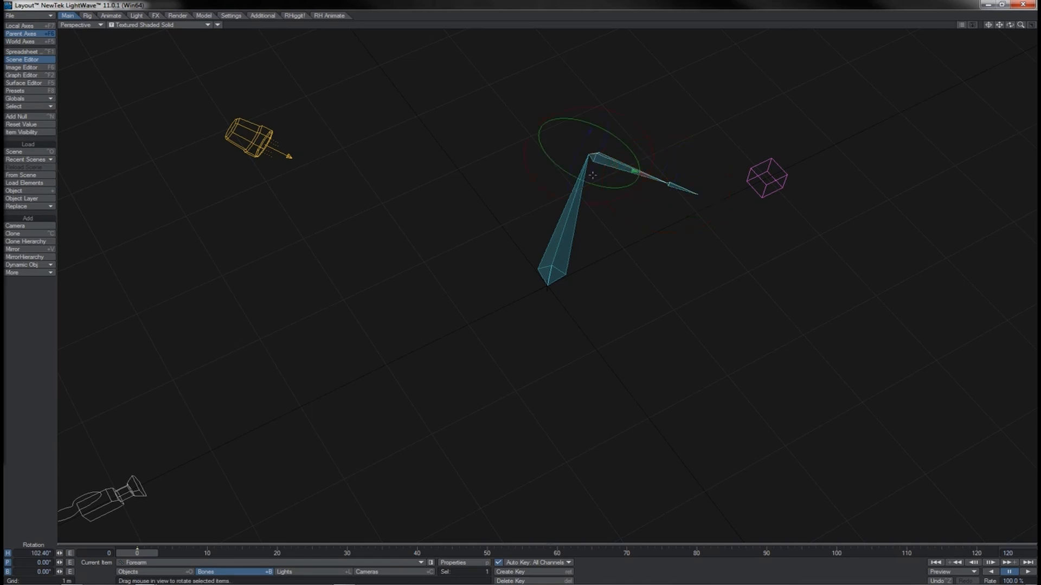
left_click_drag(643, 133, 628, 134)
key("ctrl+z")
key("m")
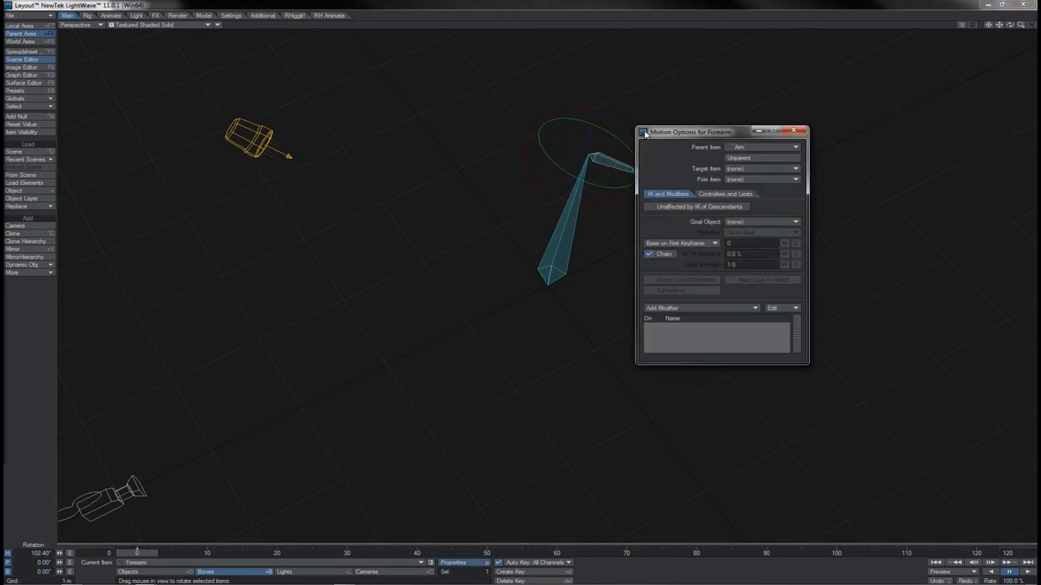
left_click(694, 306)
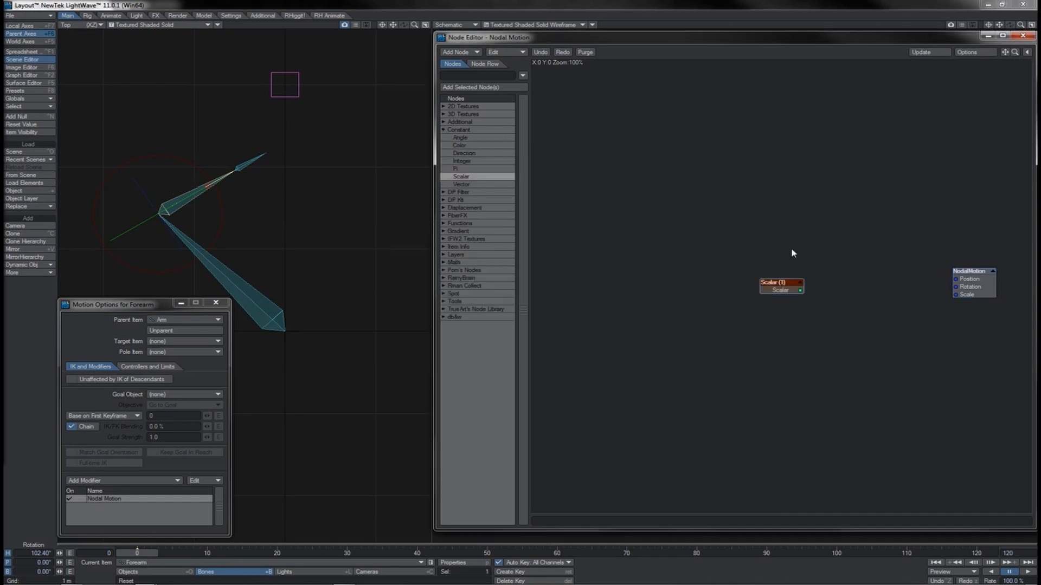
Add a DP Kit Bone Info node to the Forearm's nodal motion network and rename it a
left_click_drag(776, 283, 671, 268)
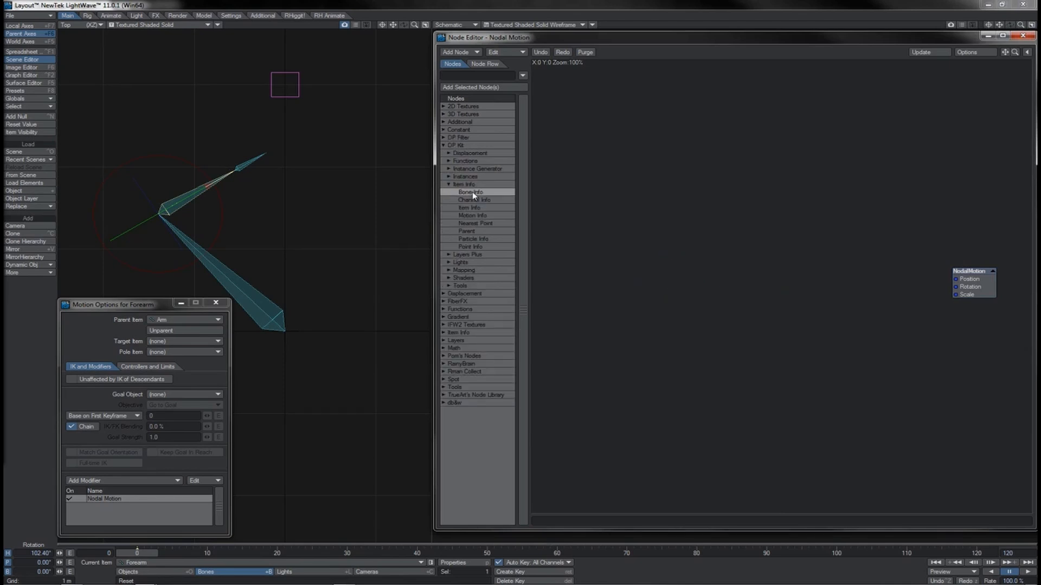
double_click(472, 193)
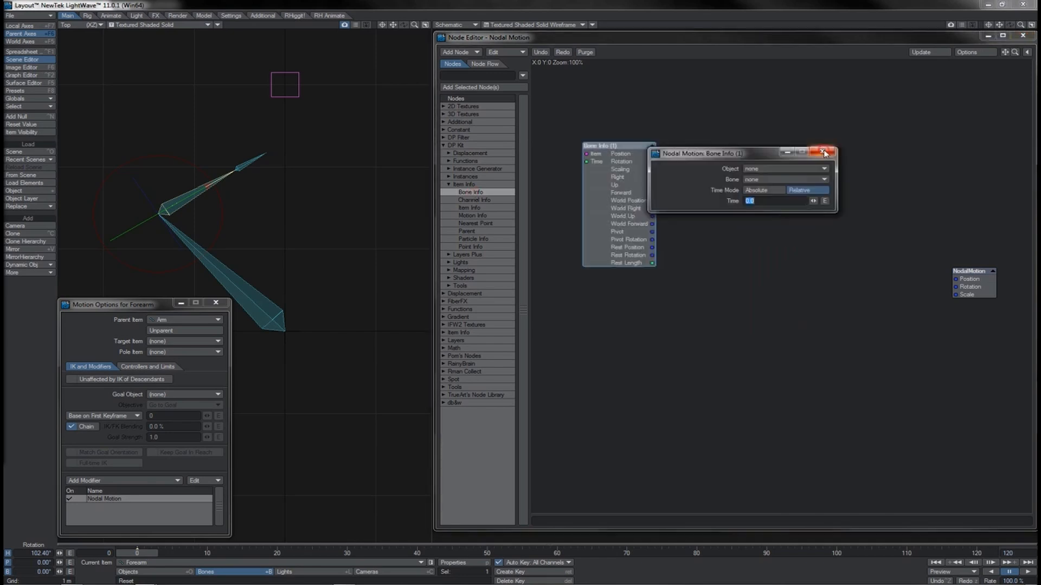
left_click(824, 151)
right_click(609, 193)
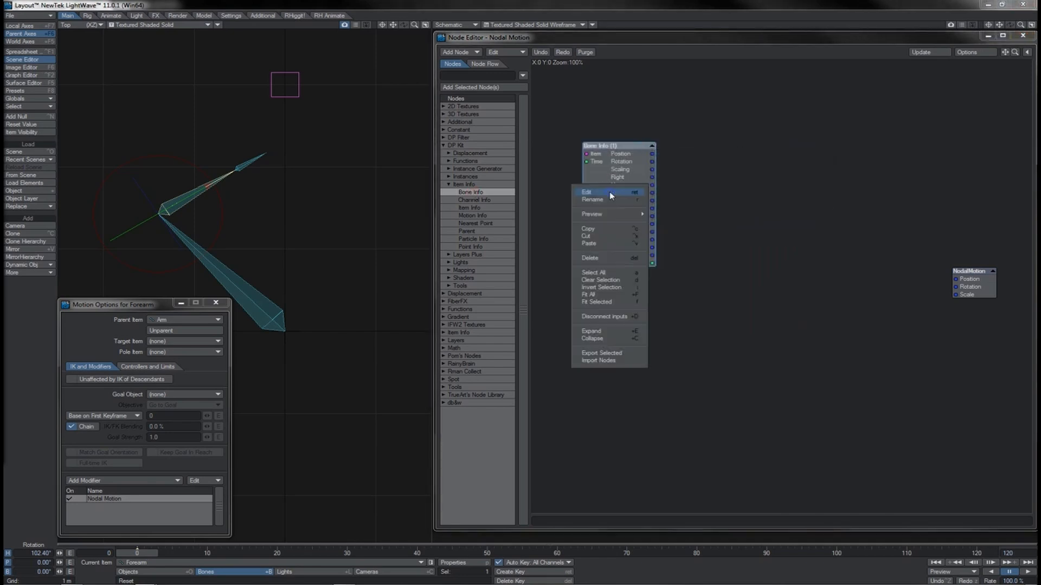
left_click(608, 199)
type("a")
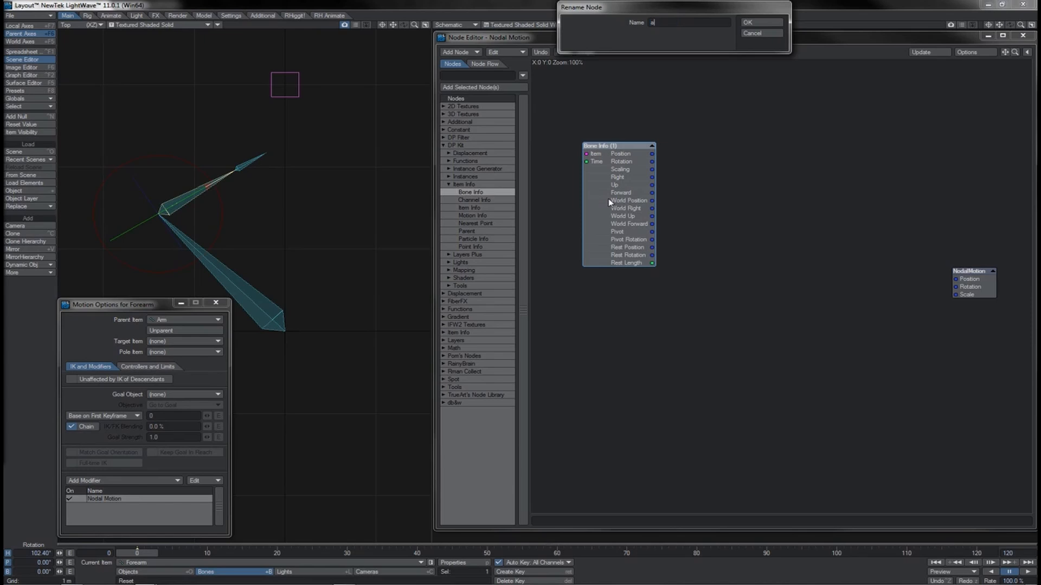
key("Return")
Set the a node's object to Bones and its bone to Hand
double_click(608, 199)
left_click(753, 168)
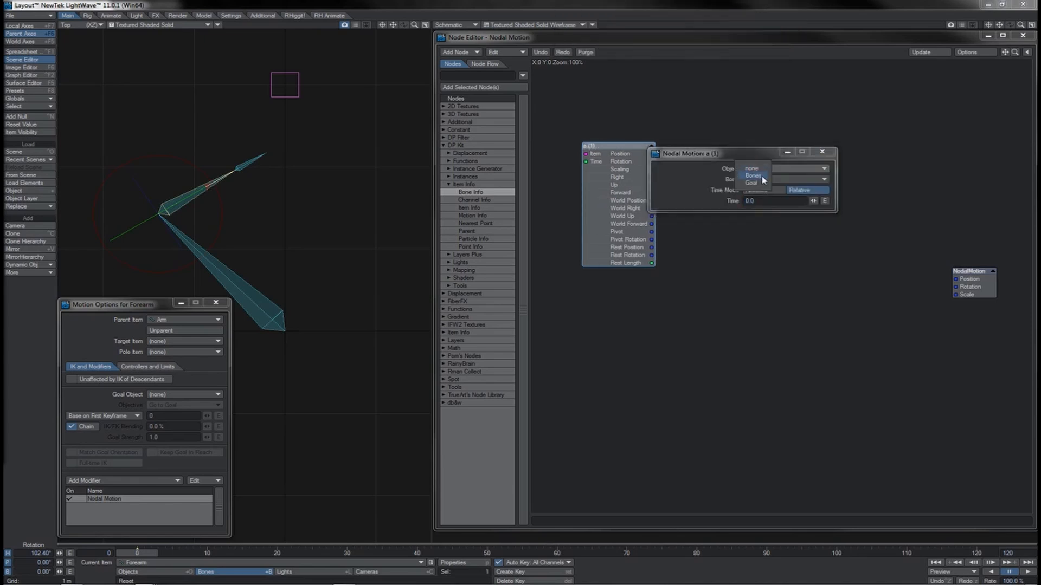
left_click(761, 177)
left_click(774, 179)
left_click(765, 192)
left_click(822, 151)
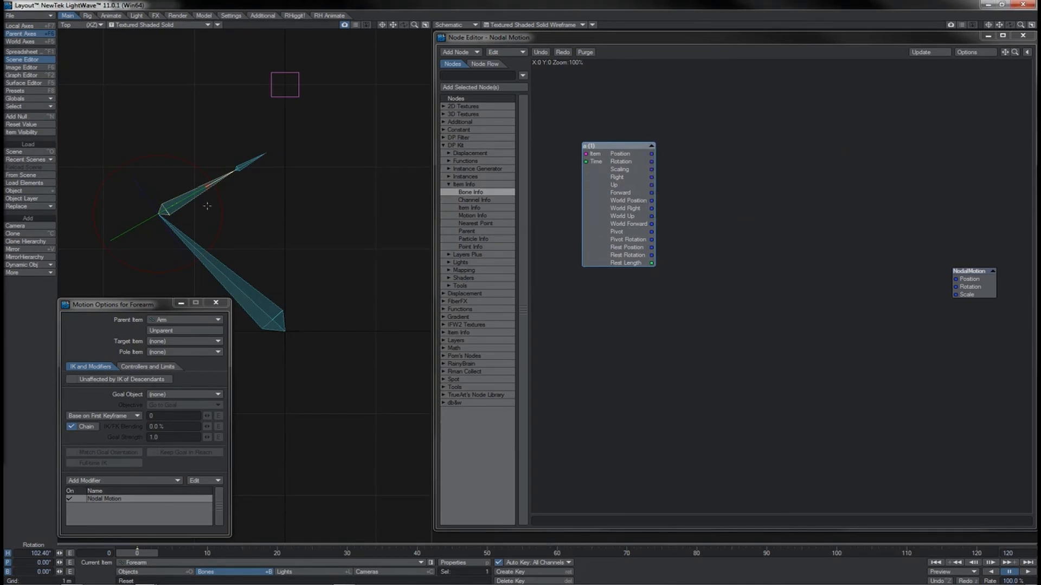
Add a Split Vector node beside the bone info node and connect the bone's Position output to its Vector input
left_click(239, 168)
key("t")
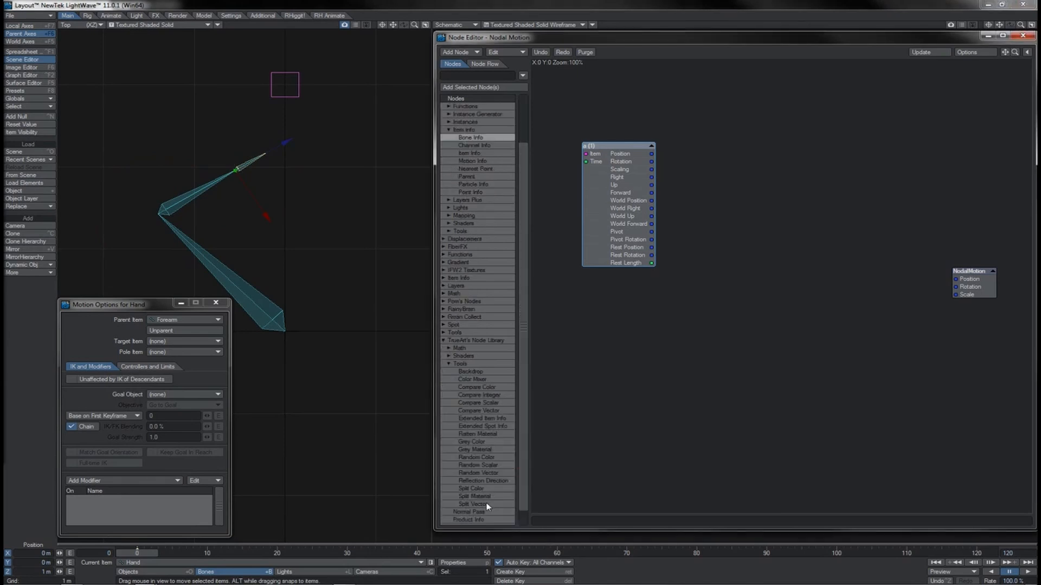
double_click(486, 504)
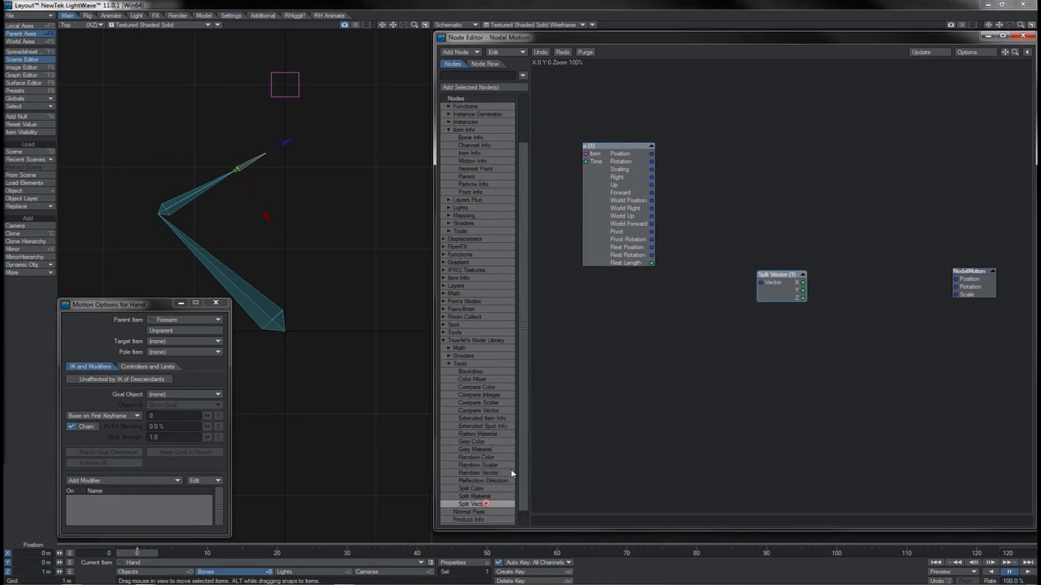
left_click_drag(775, 300, 713, 218)
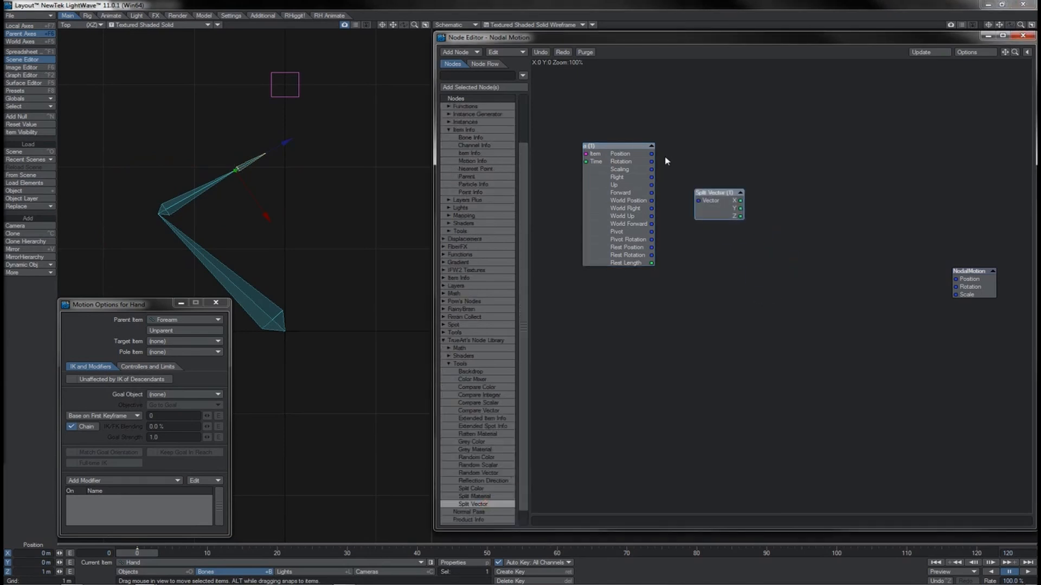
left_click_drag(652, 154, 777, 212)
Rename the Split Vector node a and the bone info node Hand
key("F2")
type("a")
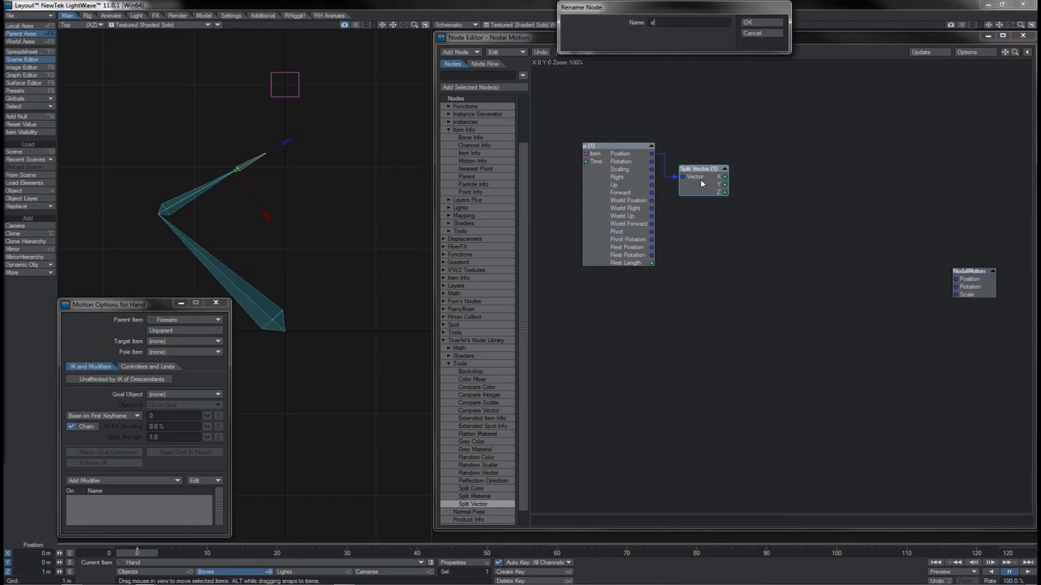
key("Return")
left_click(613, 157)
key("F2")
type("Hand")
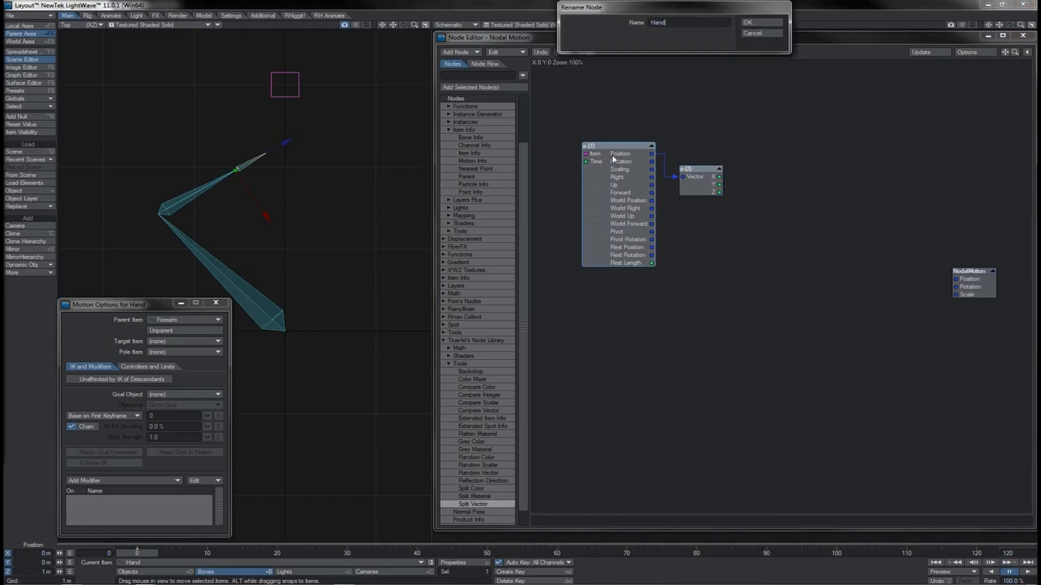
key("Return")
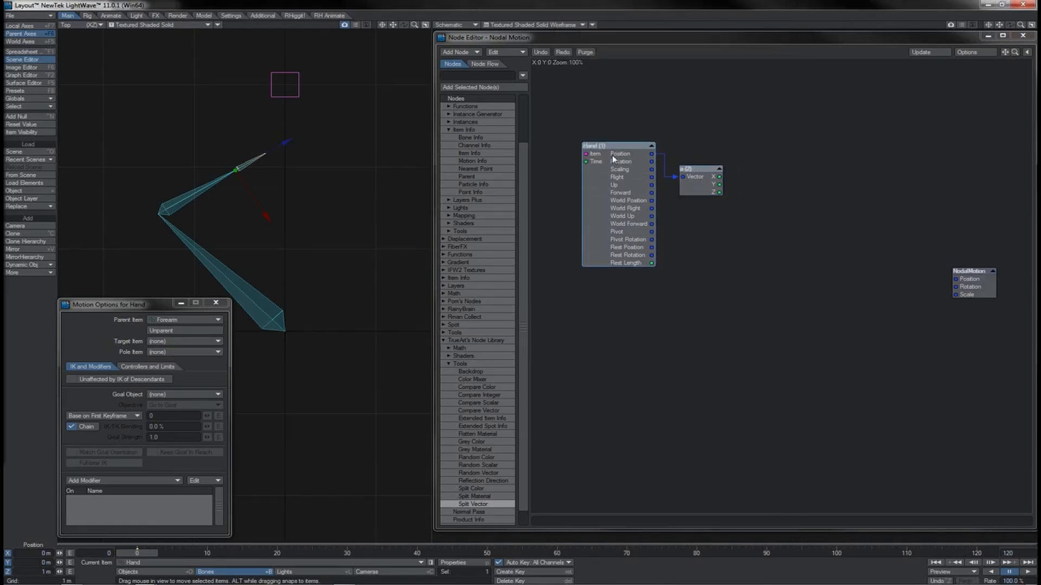
Duplicate the connected Hand and a nodes and place the copies directly below the originals
left_click_drag(613, 158, 592, 131)
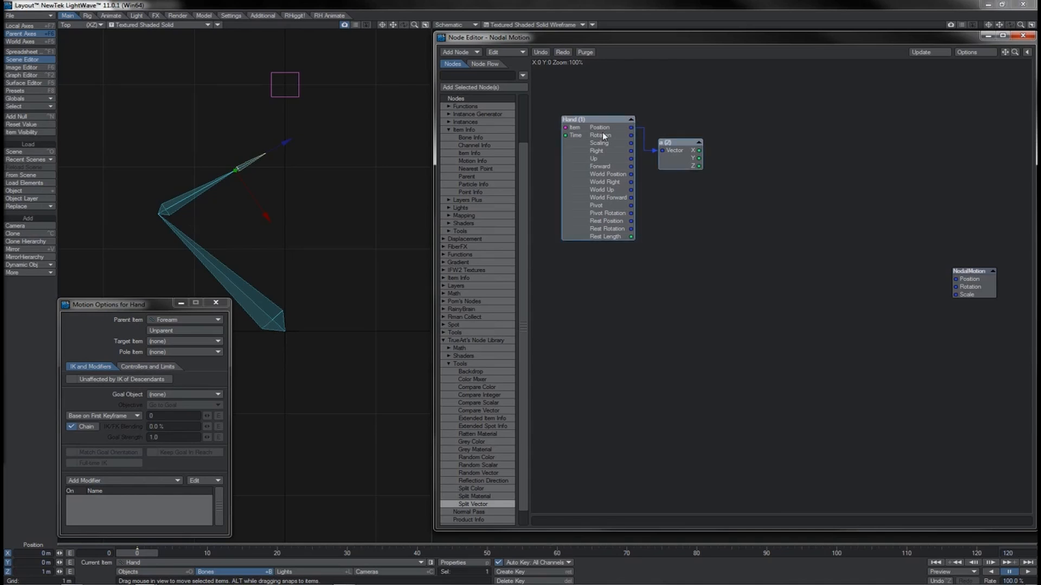
key("ctrl+v")
left_click_drag(737, 293, 592, 321)
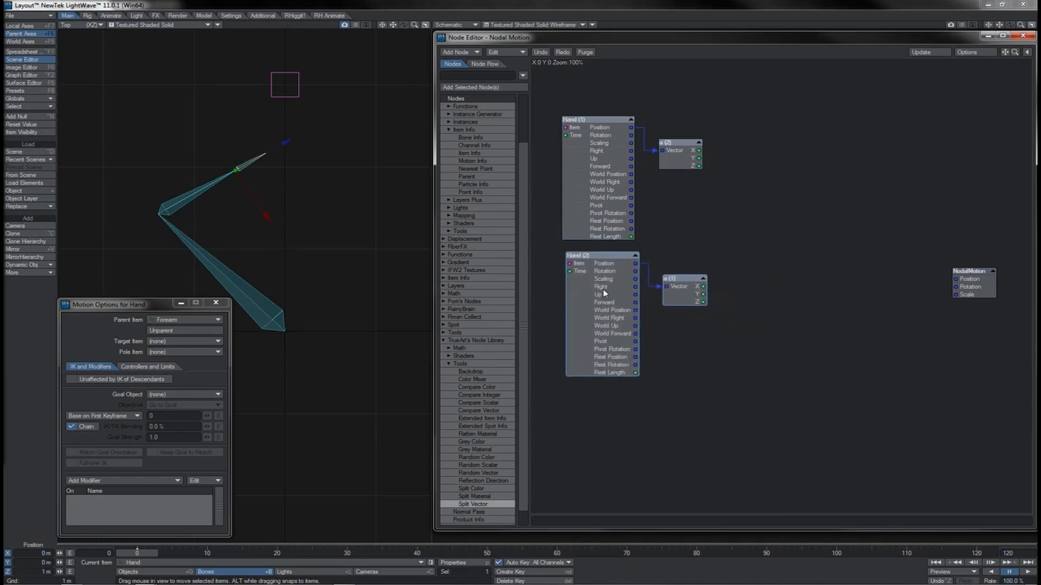
Set the duplicated Hand node's bone to Forearm and rename the two copies Forearm and b
double_click(602, 288)
left_click(748, 180)
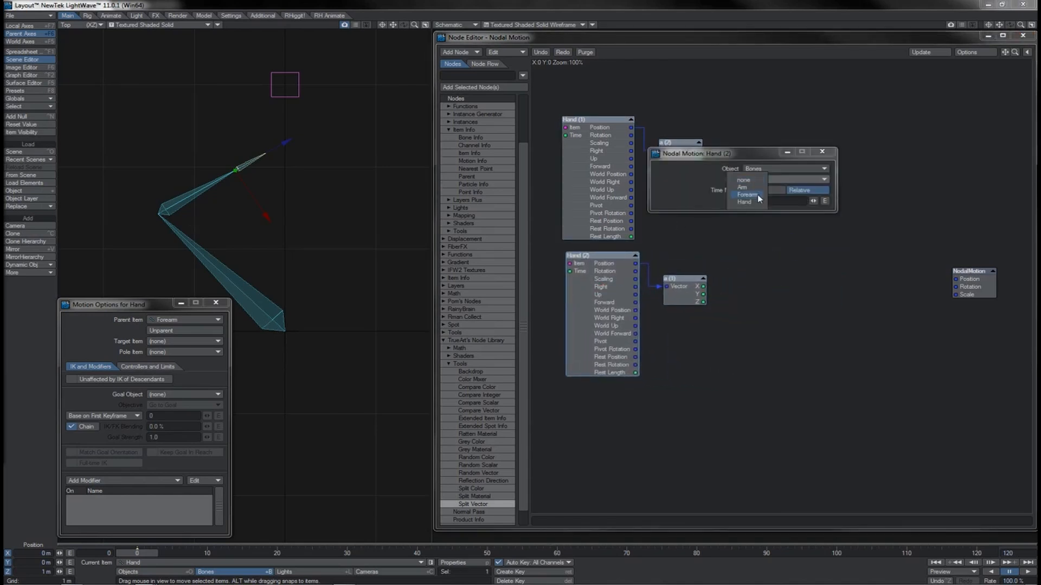
left_click(756, 194)
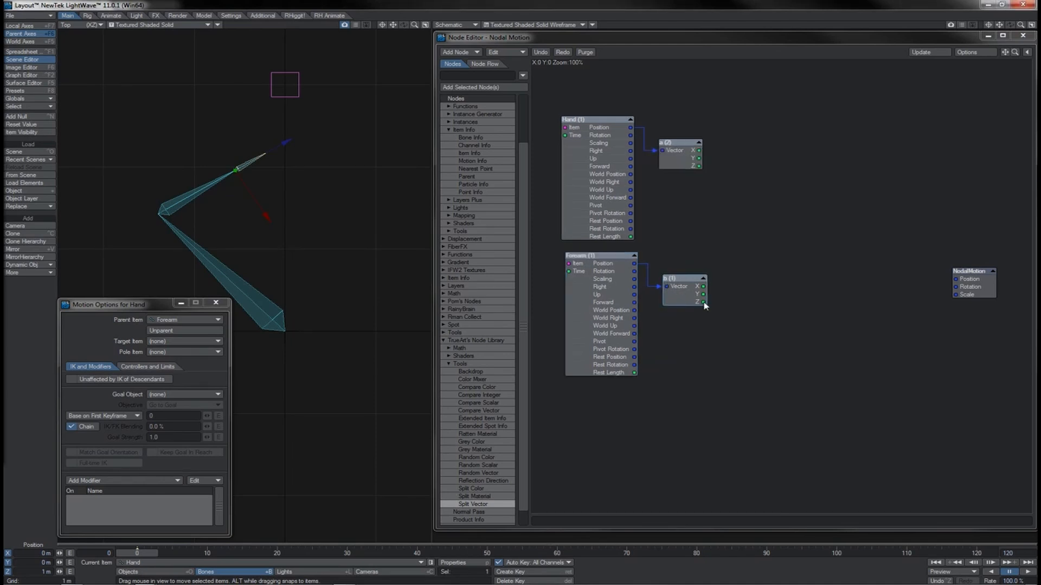
Move the Goal null along the Z axis to about 2 m
left_click(298, 97)
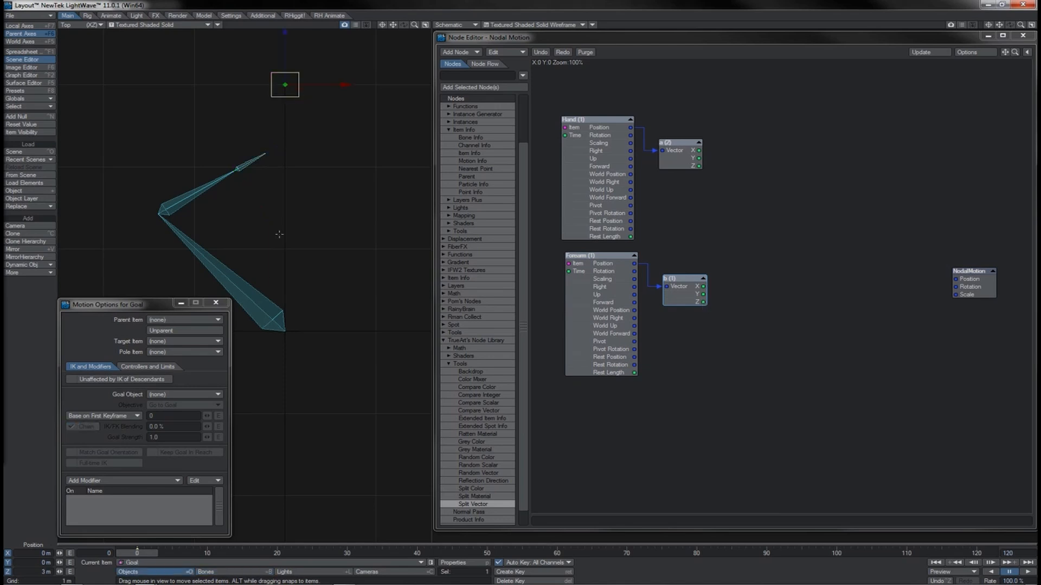
left_click_drag(282, 44, 282, 76)
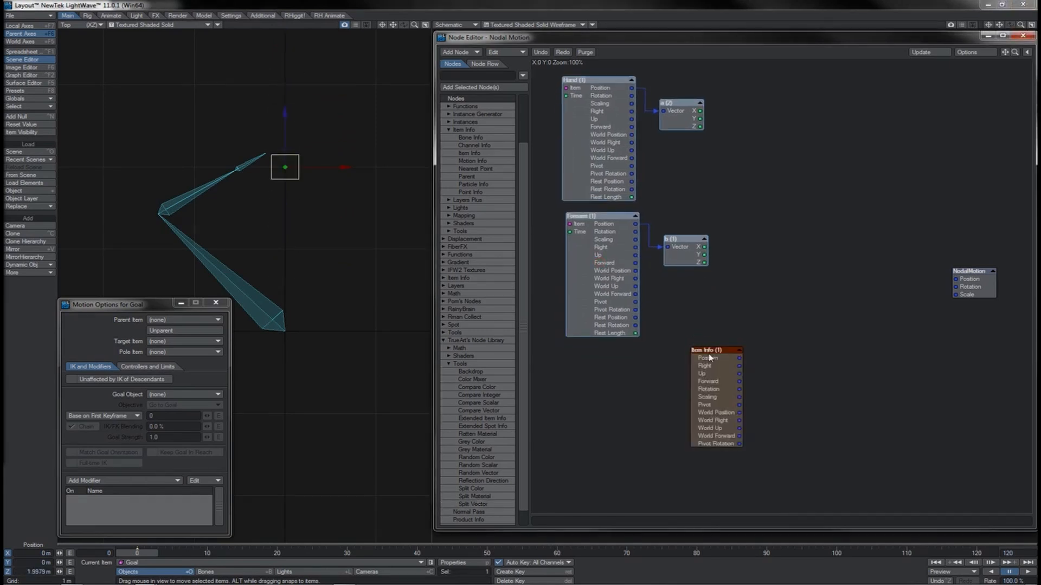
Place the Item Info node below the Forearm node and open its settings
left_click_drag(708, 358, 606, 384)
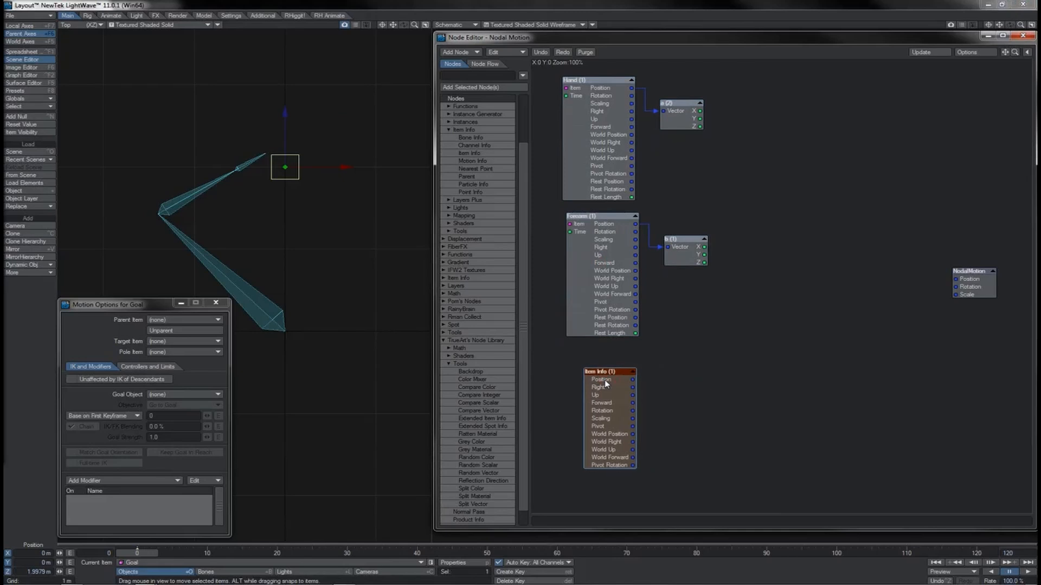
double_click(606, 384)
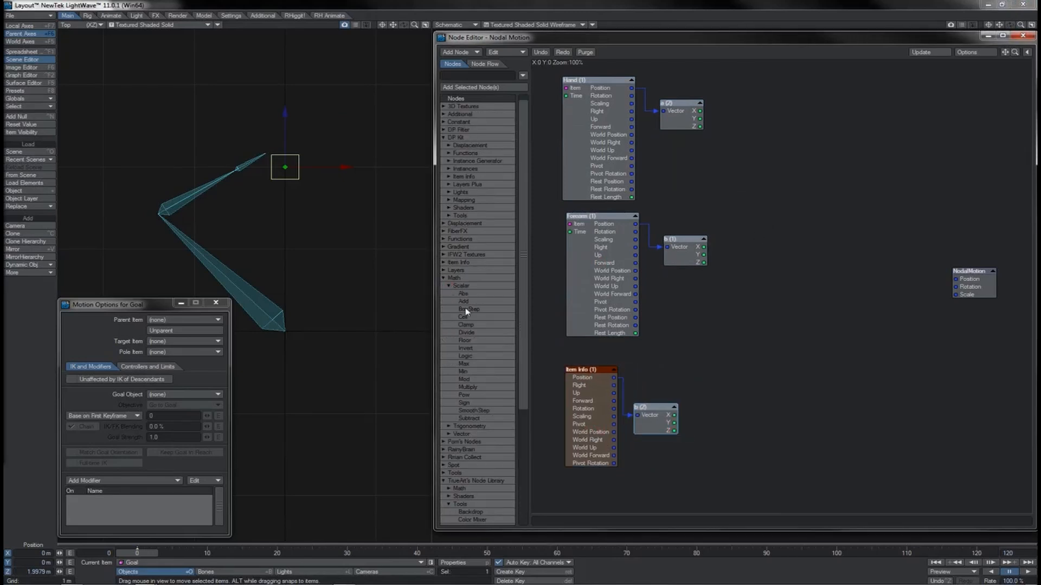
Add a scalar Multiply node and place it beside the outputs of the a node
double_click(481, 388)
left_click_drag(761, 294, 717, 120)
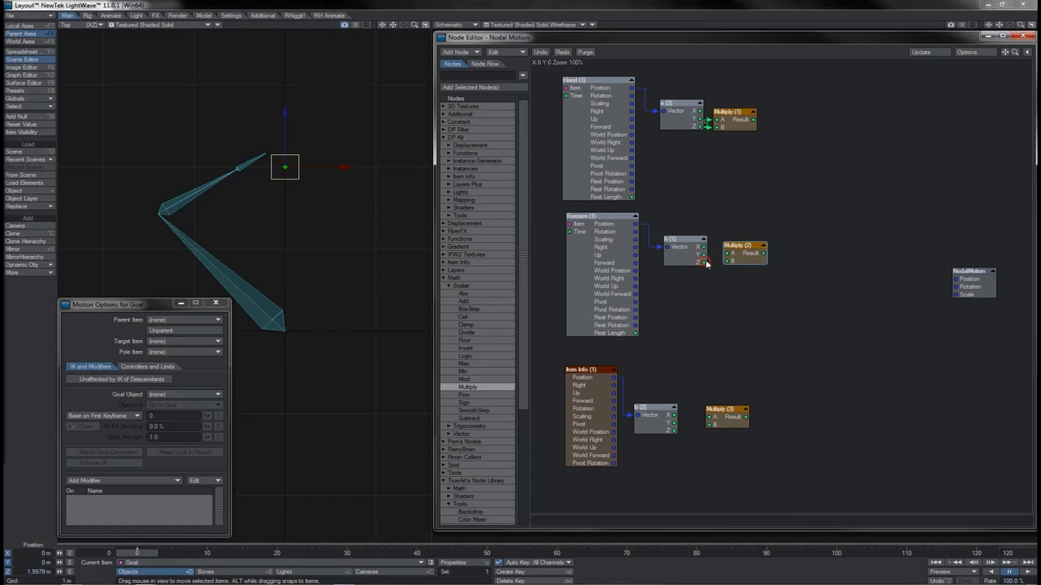
Square the Forearm and Item Info lengths by feeding each split vector's Z output into both inputs of its Multiply node
left_click_drag(704, 263, 726, 253)
left_click_drag(674, 423, 709, 416)
left_click_drag(674, 430, 711, 426)
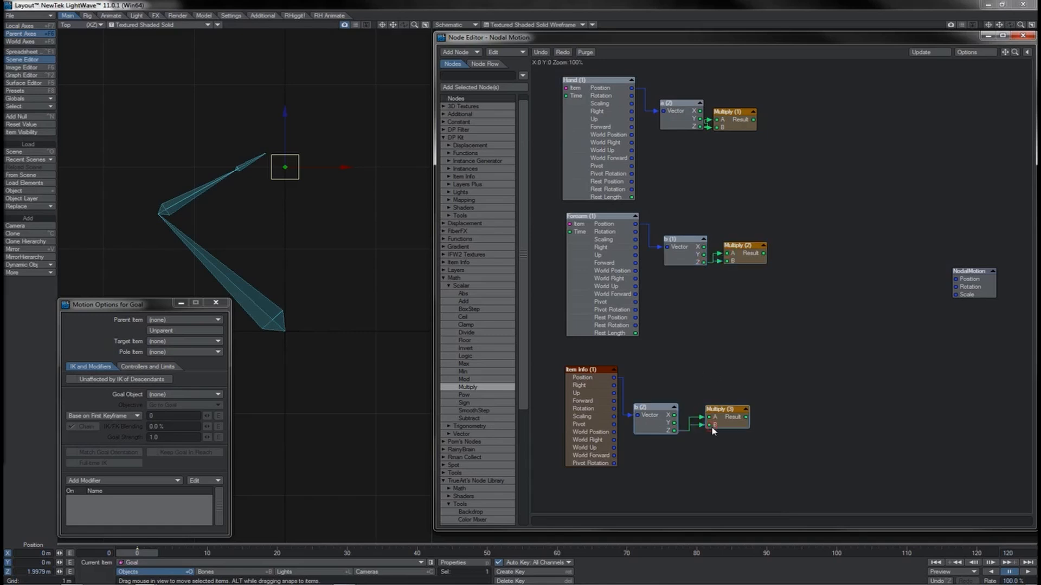
Sum the first two squares with an Add node, subtract the third square with a Subtract node, and rename the latter a^2+b^2-c^2
left_click(731, 112)
left_click(746, 246)
left_click(730, 422)
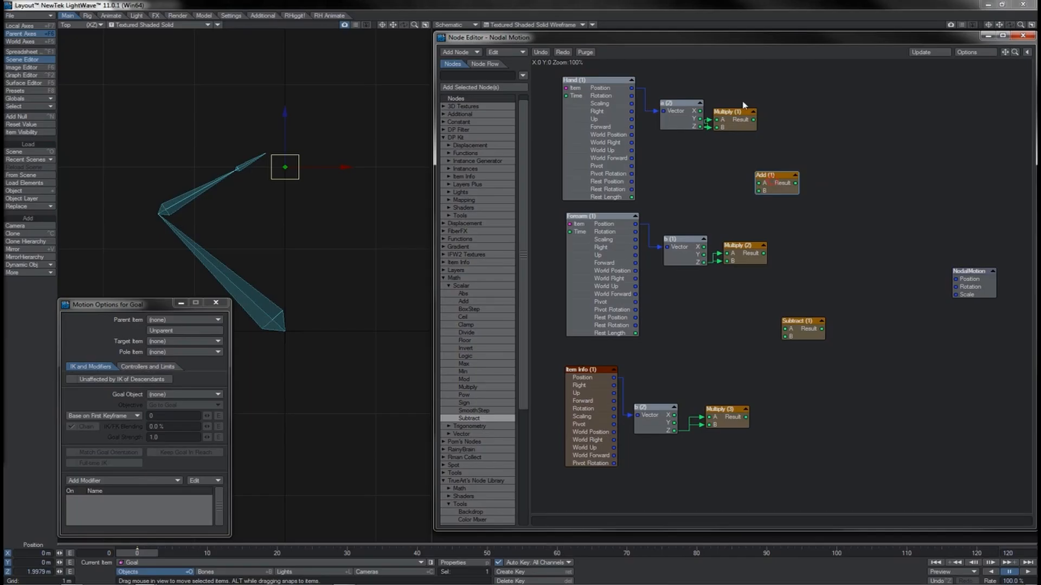
left_click_drag(753, 120, 757, 184)
left_click_drag(763, 255, 785, 329)
left_click_drag(726, 409, 786, 336)
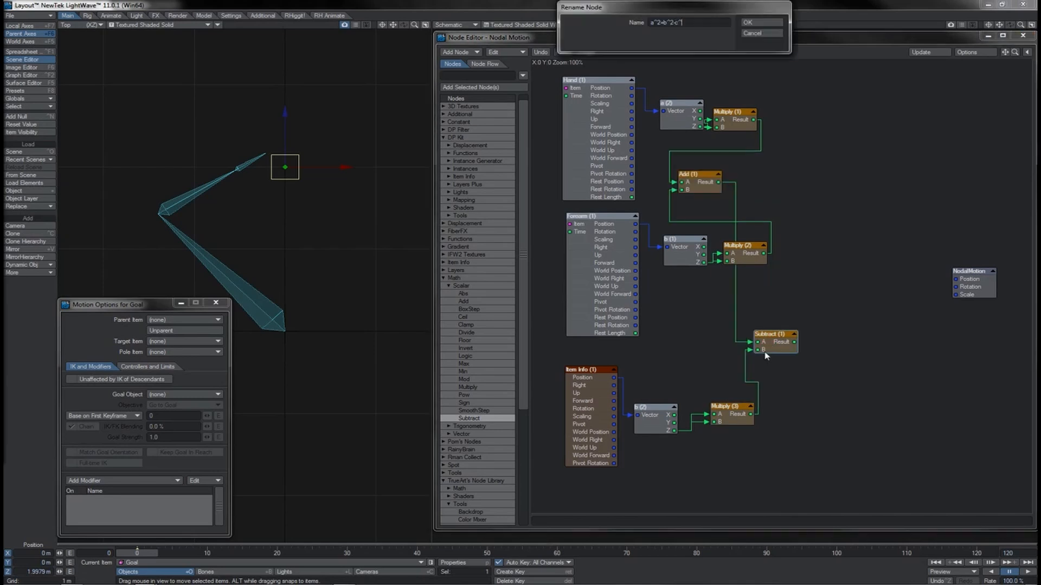
key("Return")
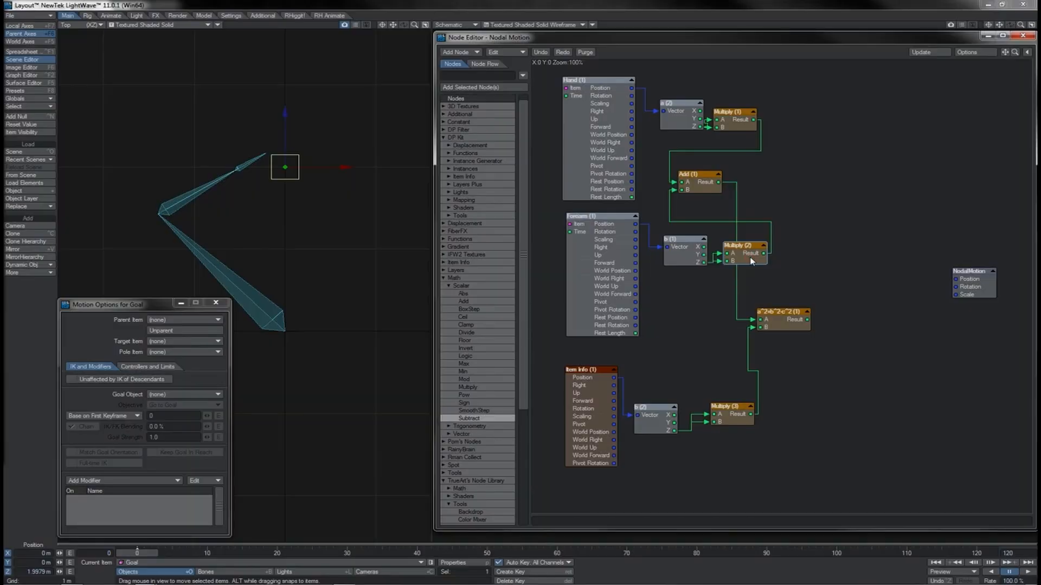
Paste another Multiply node and feed it the Z outputs of the a and b split vectors
key("ctrl+v")
left_click_drag(802, 287, 817, 194)
left_click_drag(700, 126, 778, 194)
left_click_drag(704, 262, 778, 199)
left_click_drag(789, 192, 775, 199)
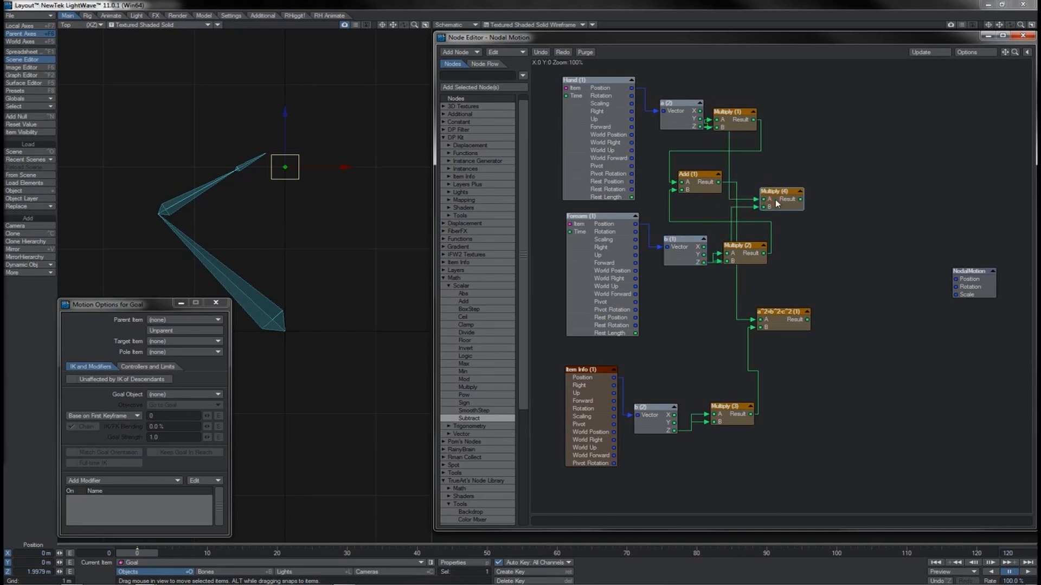
Paste a further Multiply node, feed the a-times-b product into its A input, and rename it 2ab
key("ctrl+v")
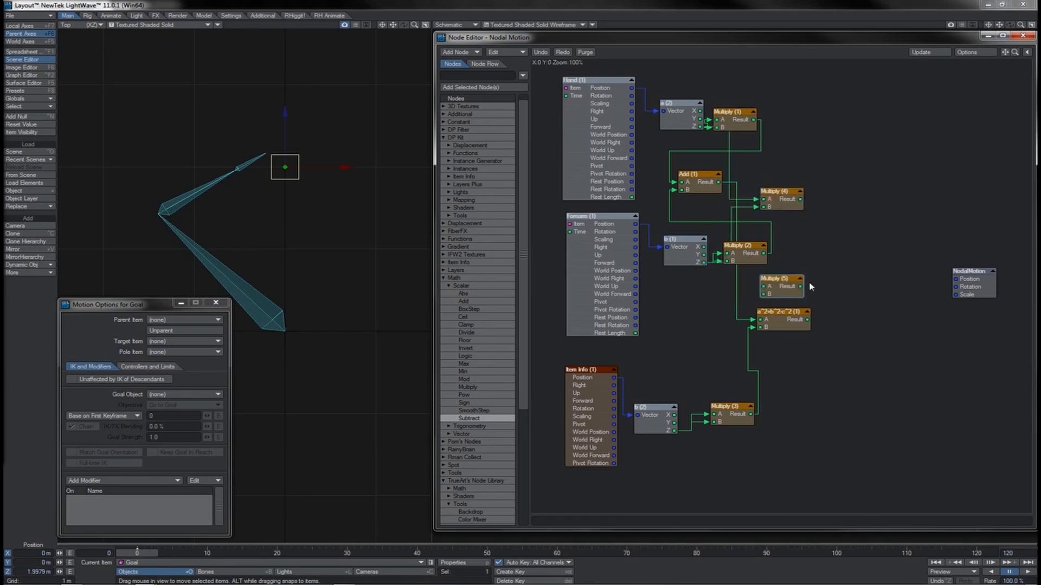
left_click_drag(800, 199, 797, 234)
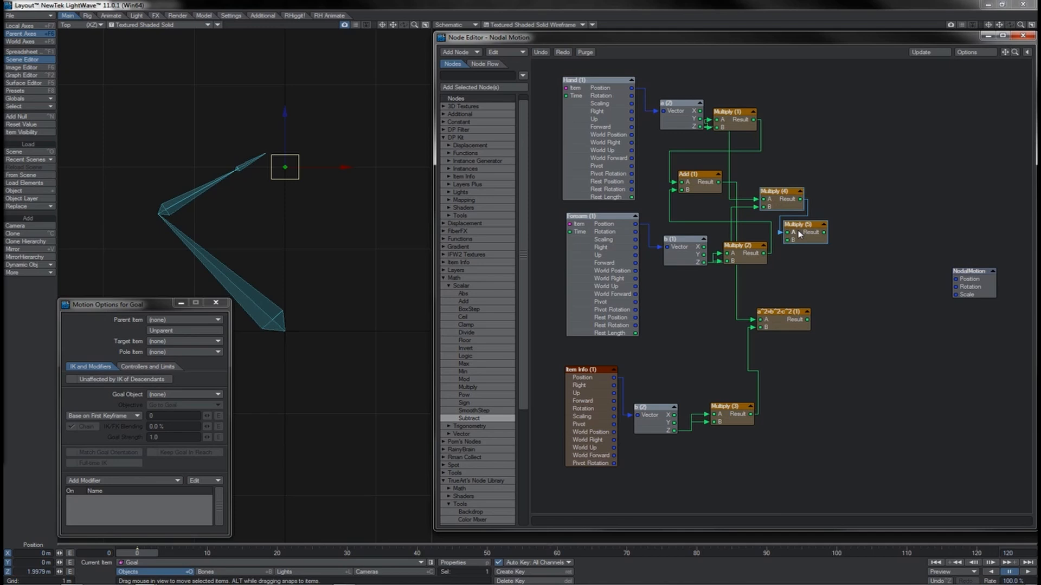
double_click(797, 232)
right_click(797, 232)
left_click(793, 249)
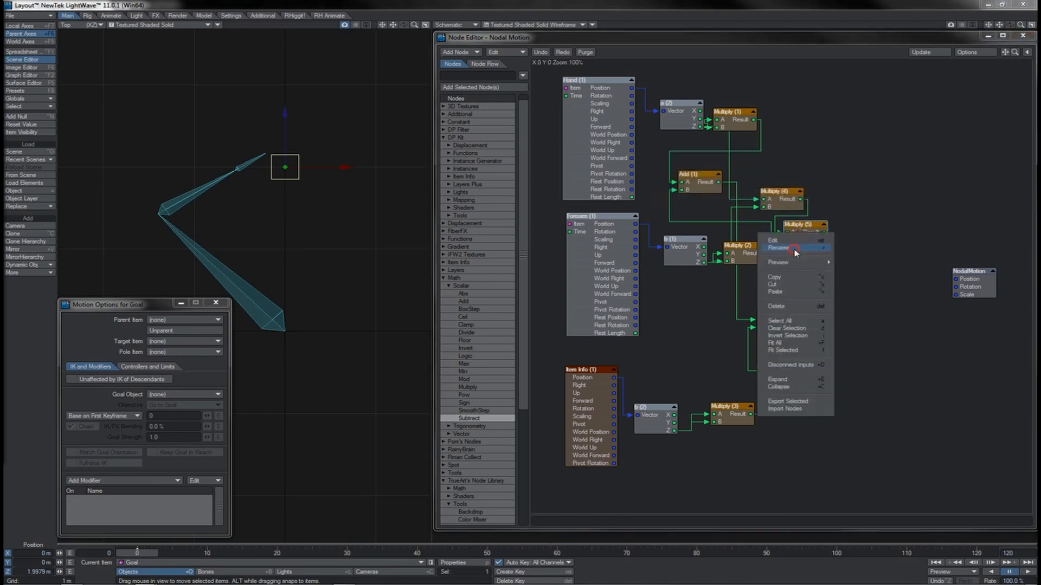
type("Zab (1")
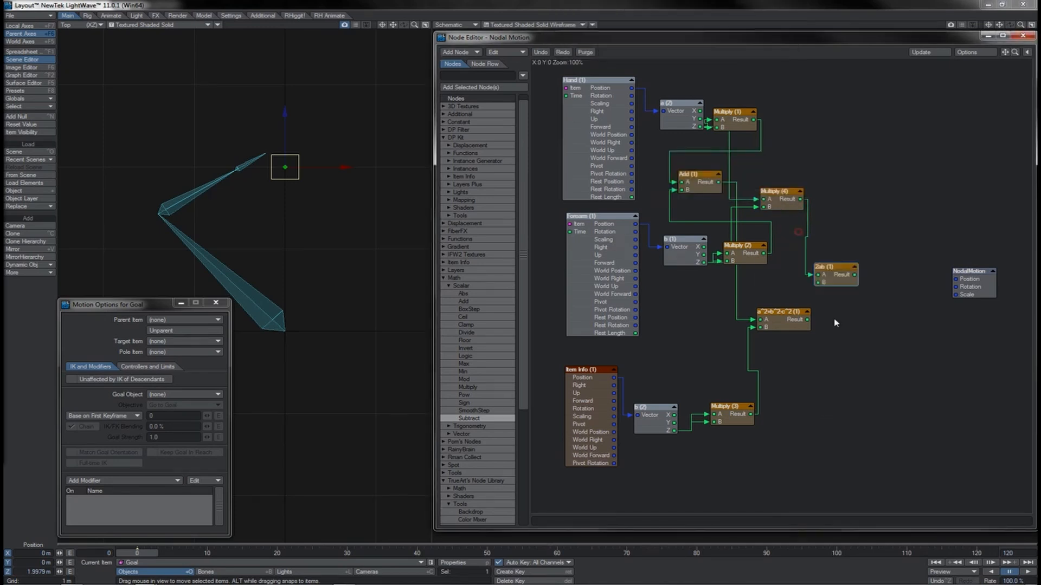
Group the a^2+b^2-c^2 and 2ab nodes together and divide the first by the second with a new Divide node
left_click_drag(830, 277, 828, 359)
left_click_drag(770, 320, 791, 303)
left_click_drag(847, 362, 815, 348)
double_click(476, 333)
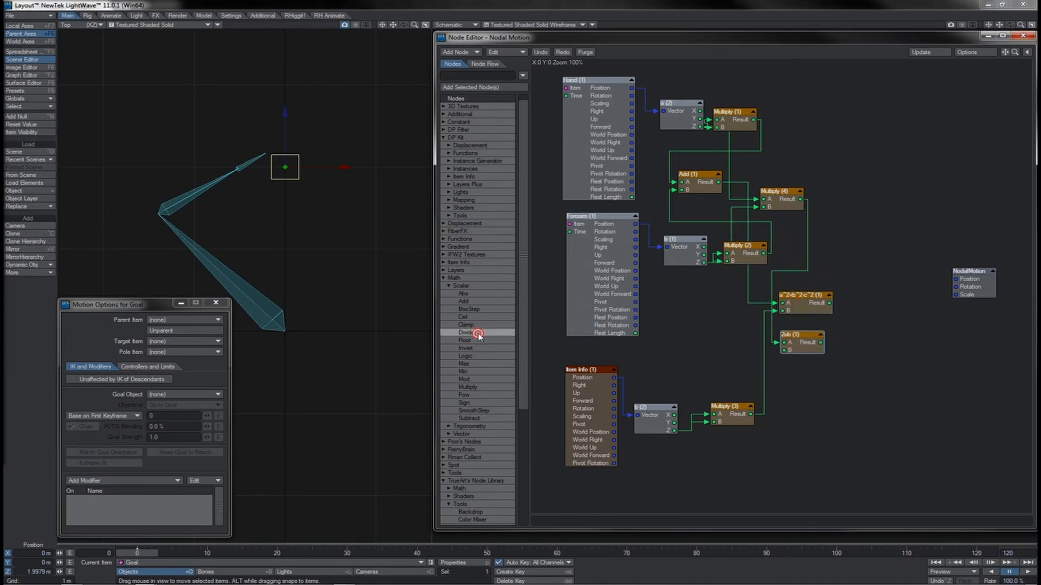
left_click_drag(782, 281, 876, 329)
left_click_drag(829, 303, 858, 341)
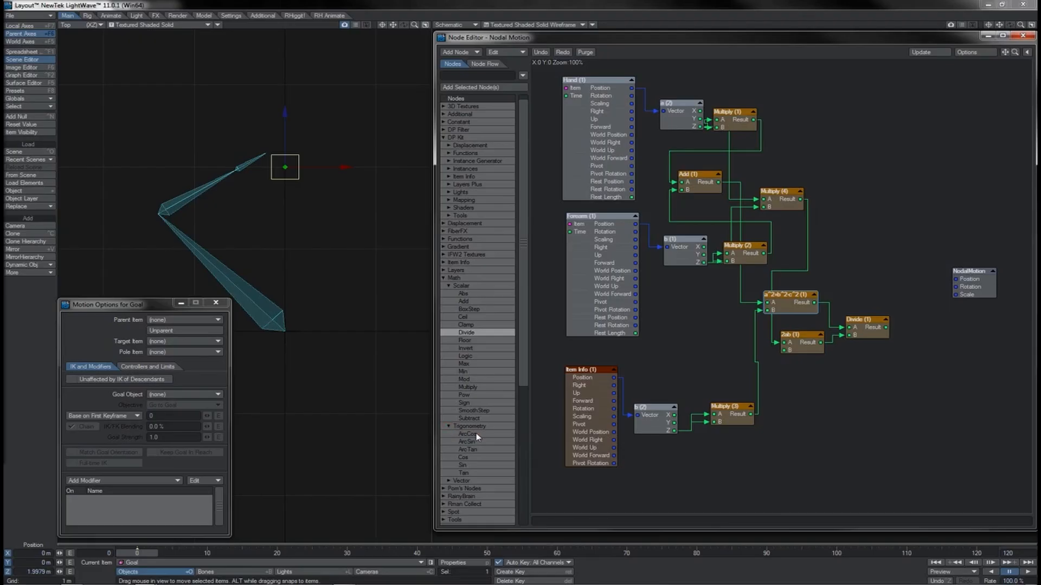
Add an ArcCos node after the Divide node and feed it the division result
double_click(477, 435)
left_click_drag(775, 282, 915, 362)
left_click_drag(886, 327, 903, 370)
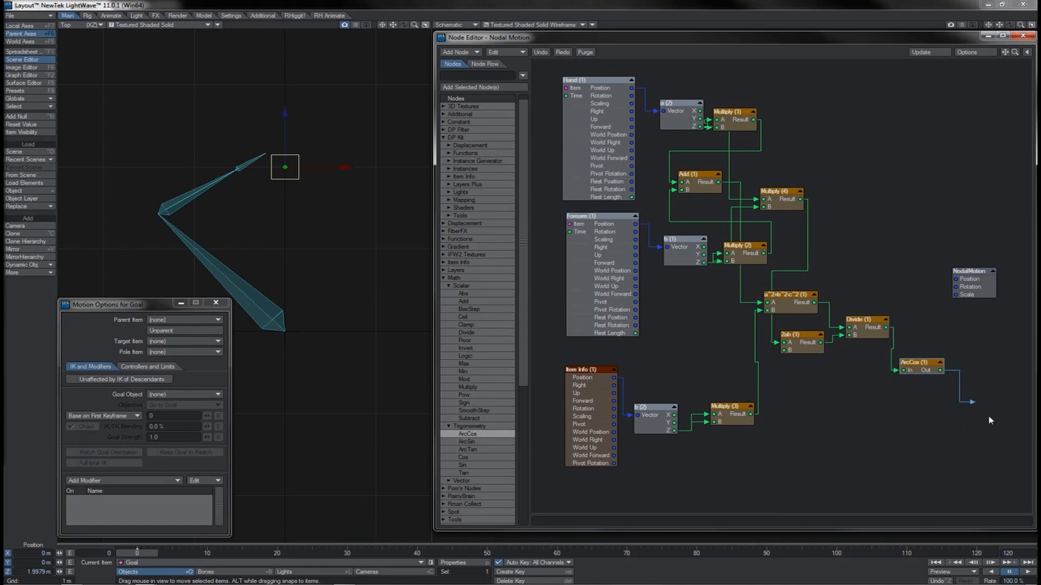
Add a Make Vector node, feed ArcCos into its X input, and connect its vector output to the NodalMotion rotation
scroll(443, 317, "down", 5)
left_click(443, 318)
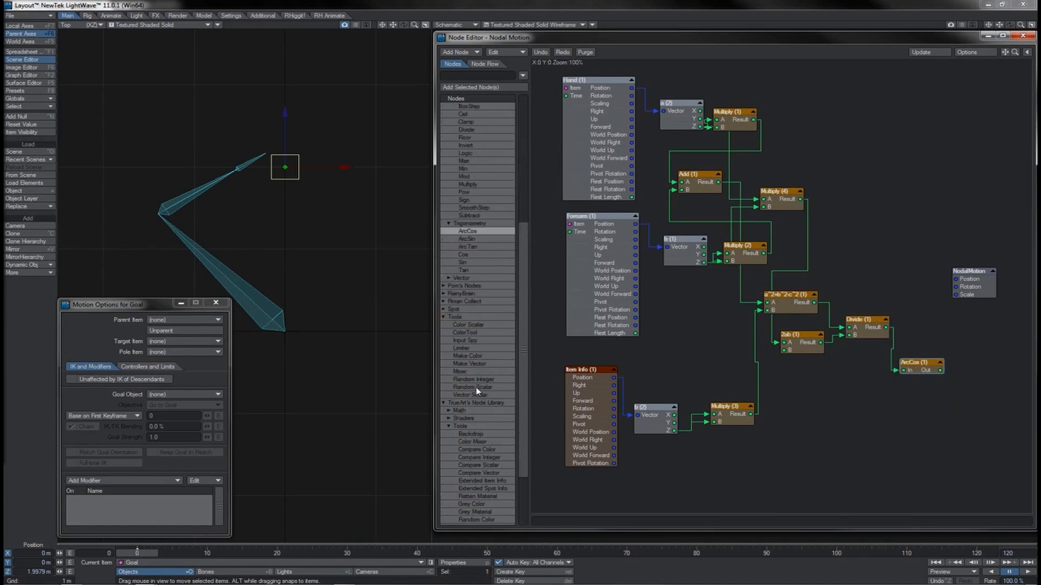
double_click(473, 365)
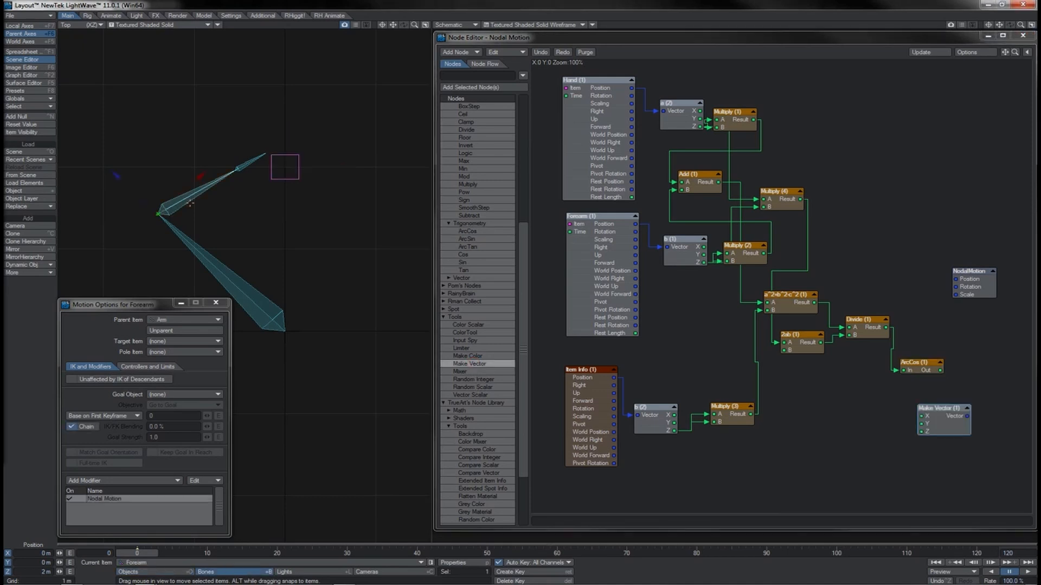
key("y")
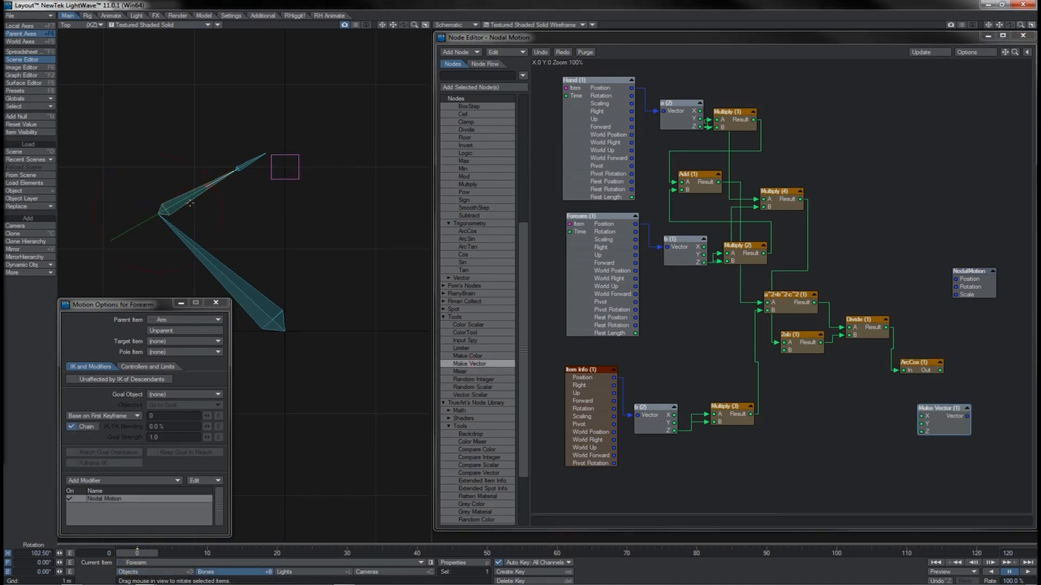
left_click_drag(940, 371, 955, 288)
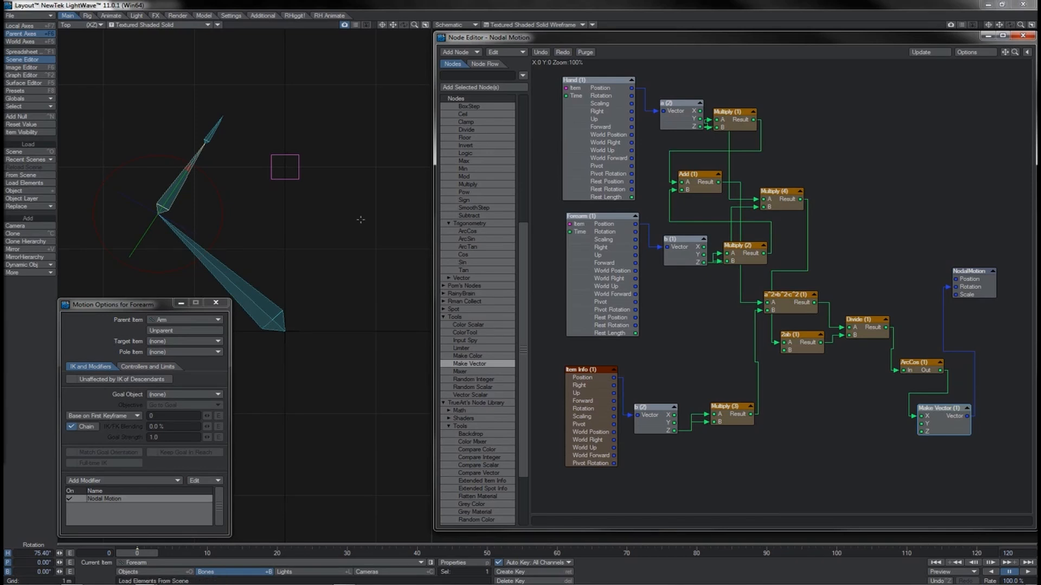
Select the Arm bone at the base of the chain
left_click(271, 311)
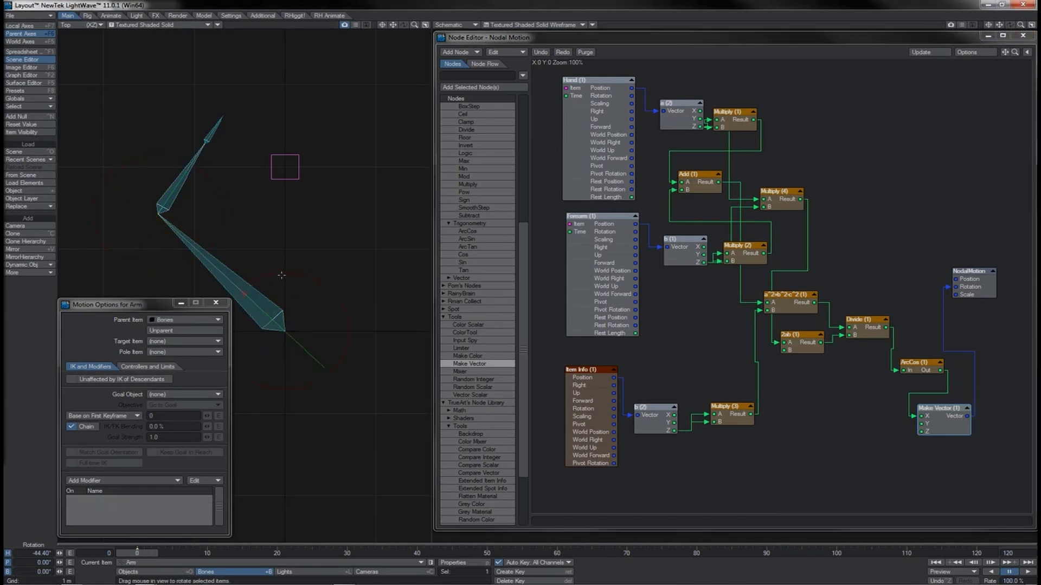
left_click_drag(282, 275, 281, 278)
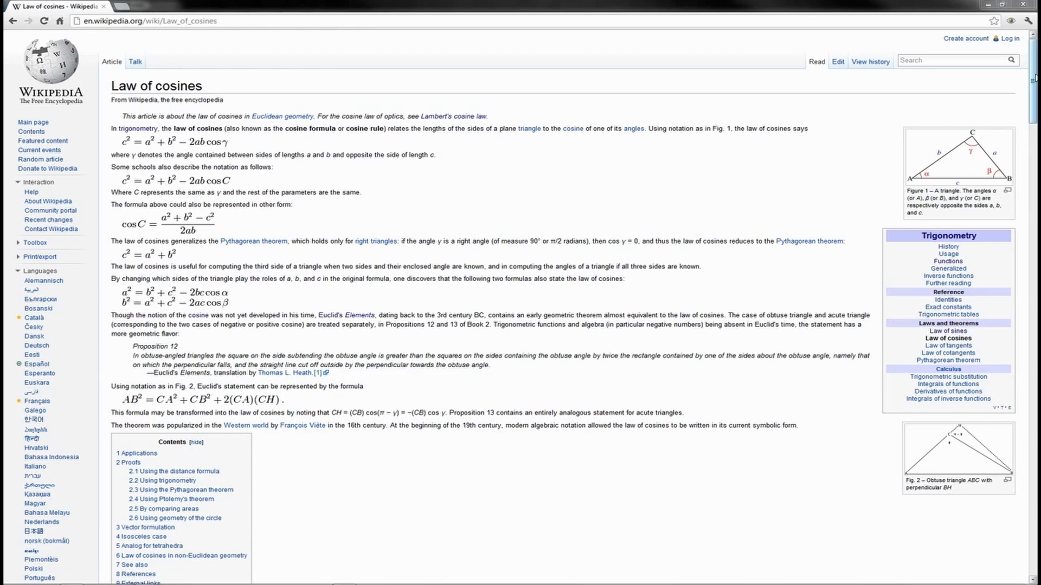
Switch to the Wikipedia law of cosines article, examine the triangle notation, and follow the link to the law of sines
mouse_move(1033, 76)
left_mouse_down()
mouse_move(1034, 142)
mouse_move(1034, 71)
left_mouse_up()
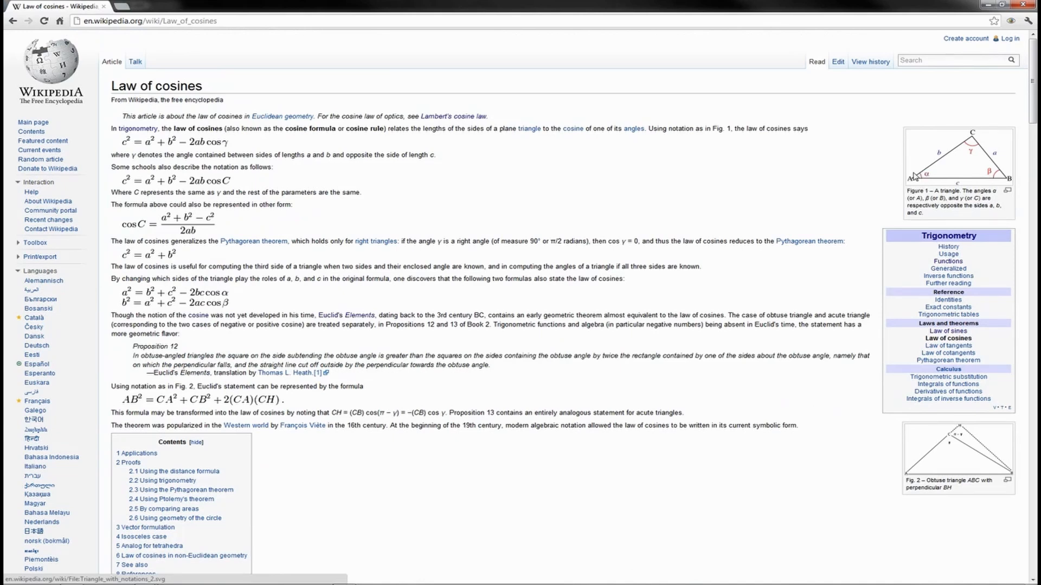
left_click_drag(1033, 85, 838, 182)
left_click(947, 332)
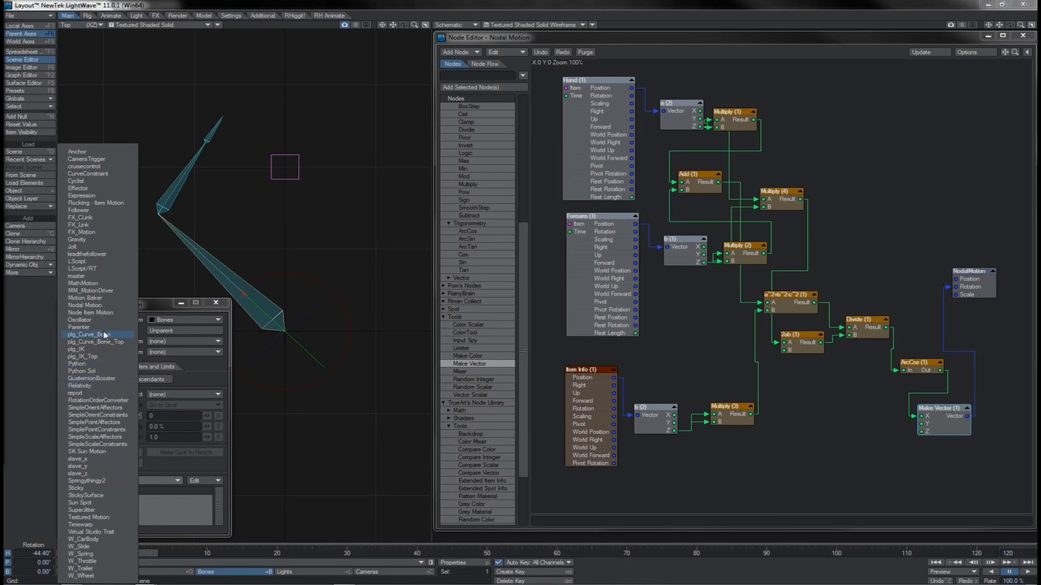
Add a Nodal Motion modifier to the Arm bone and open its node editor
left_click(85, 306)
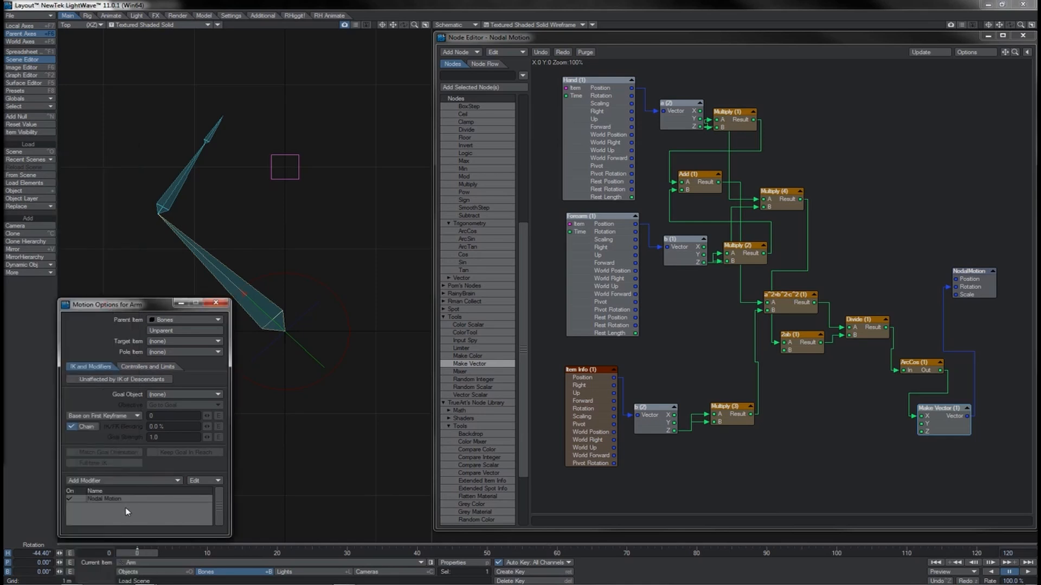
double_click(128, 501)
Add a Bone Info node and connect its rotation to a new Split Vector node
left_click_drag(525, 351, 525, 396)
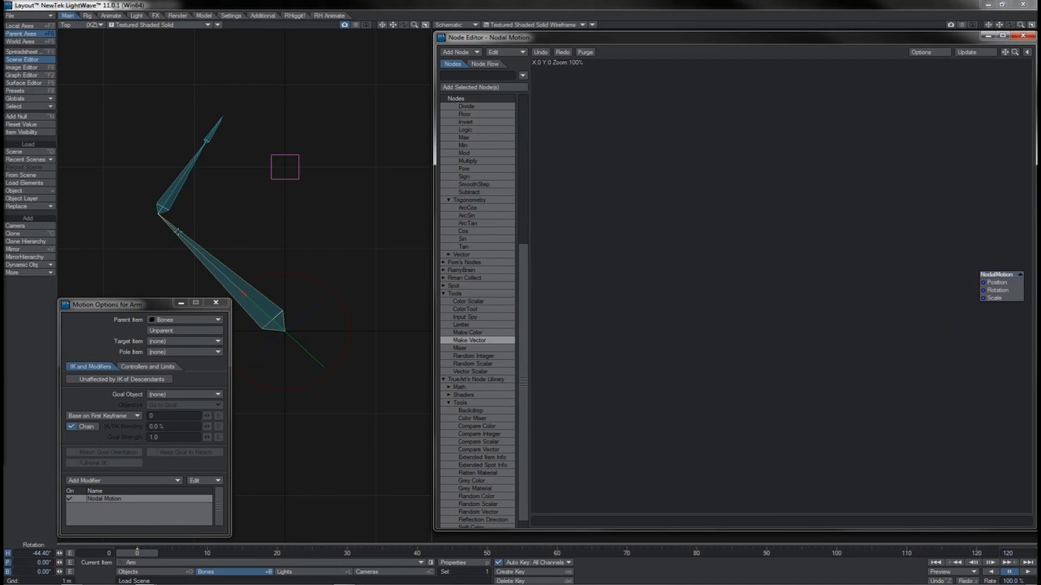
scroll(500, 202, "up", 10)
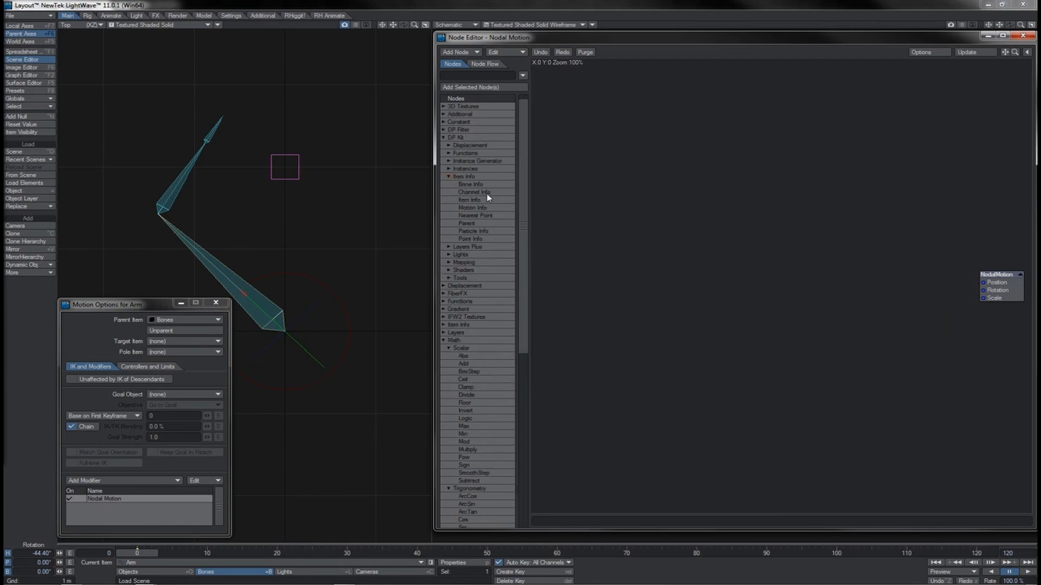
double_click(470, 185)
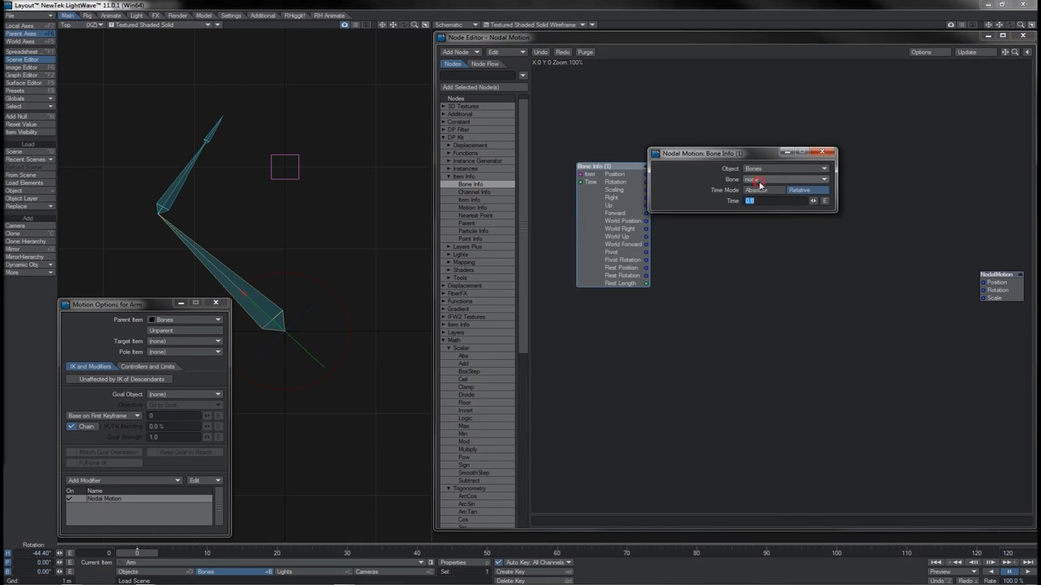
left_click(821, 153)
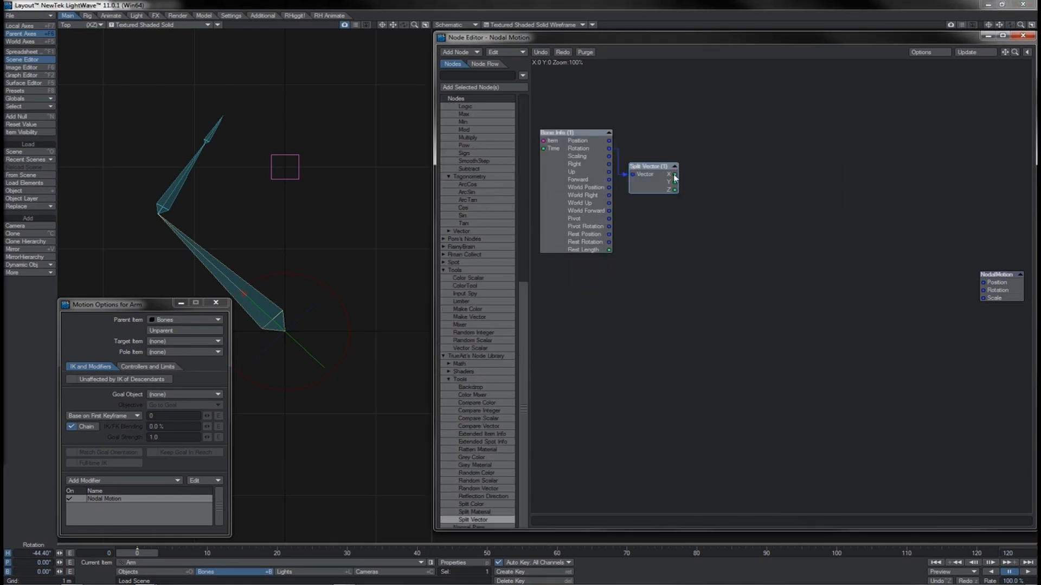
Rename the Split Vector node C and feed its X output into a new Sin node
left_click_drag(675, 177, 641, 175)
right_click(641, 175)
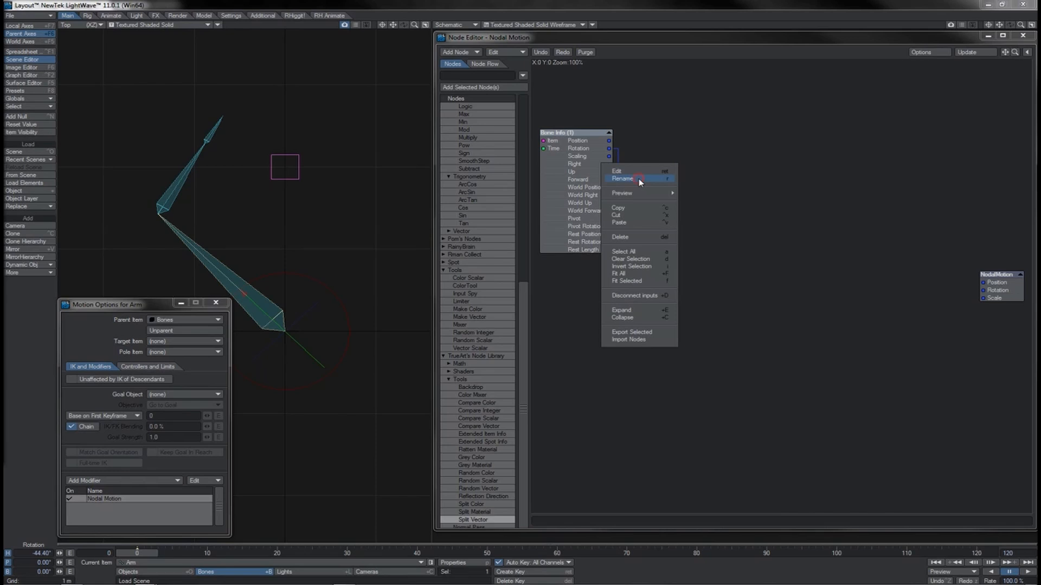
left_click(639, 178)
key("BackSpace")
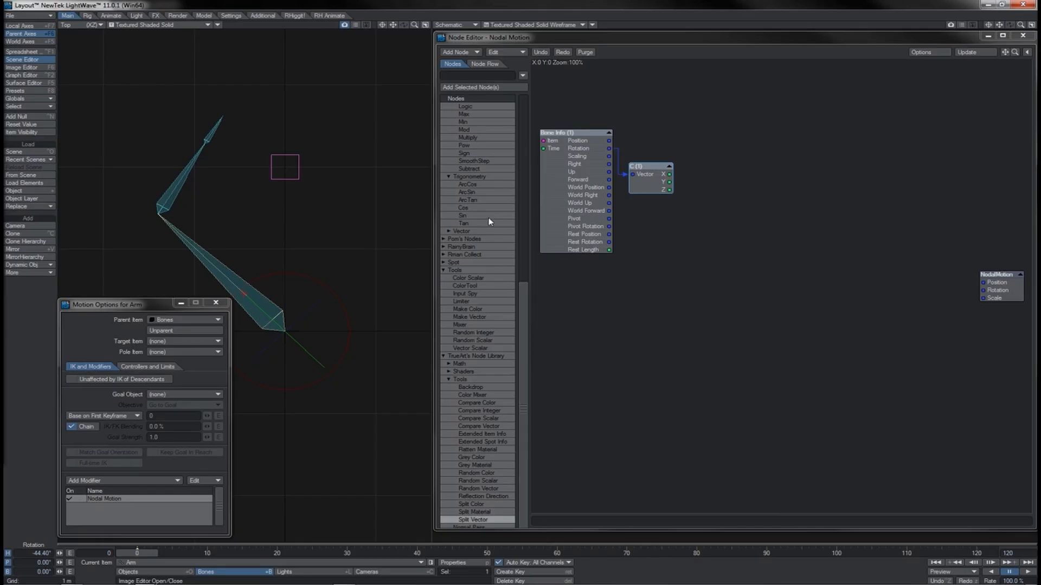
double_click(482, 217)
left_click_drag(669, 174, 704, 176)
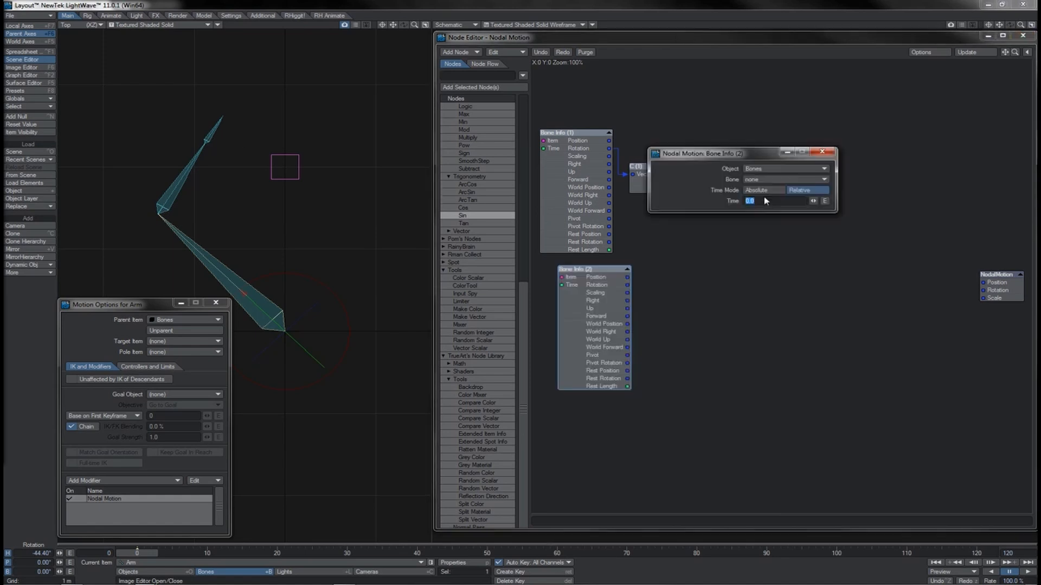
Assign the bone in the second Bone Info node and connect its position to a split vector named a
left_click(766, 180)
left_click(589, 298)
left_click_drag(589, 299, 573, 297)
Add a Multiply node combining the Sin result with the a split vector's output, and rename it a sinC
left_click_drag(648, 309, 715, 257)
double_click(467, 138)
right_click(709, 252)
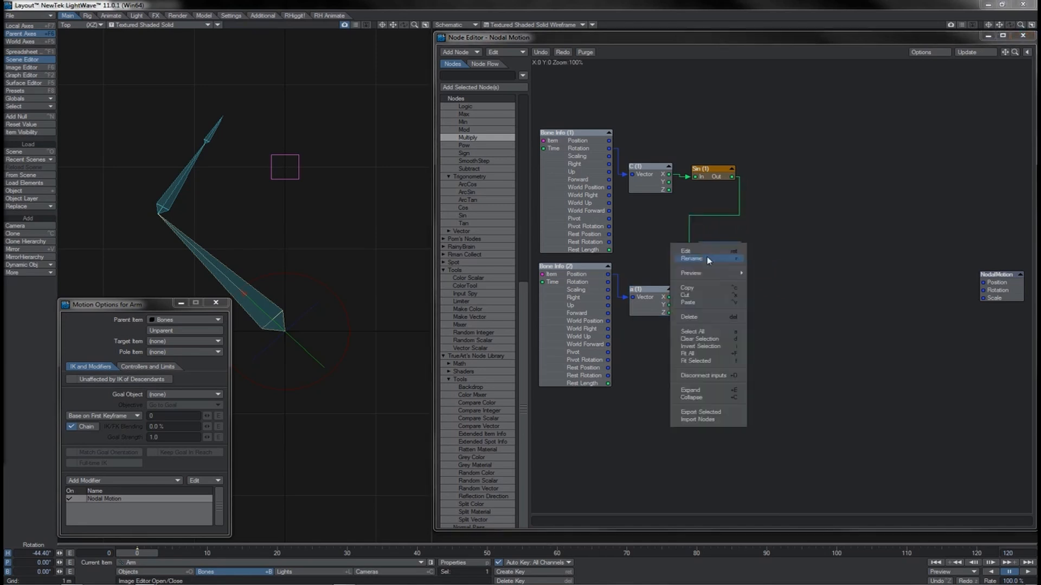
left_click(708, 258)
type("a sinC (1")
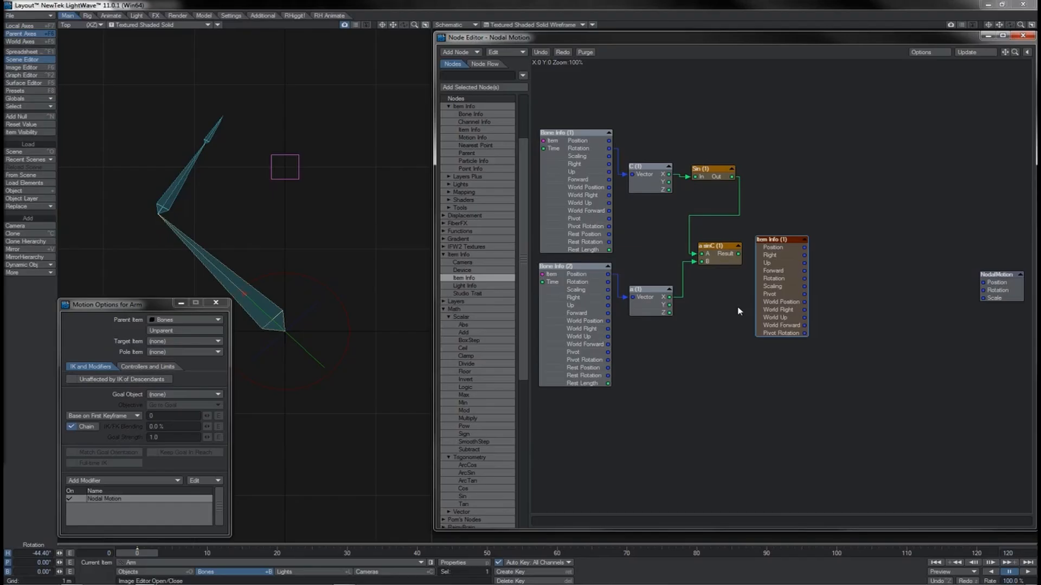
Place the Item Info node below the second Bone Info node and connect its position to a split vector named c
left_click_drag(774, 295, 569, 458)
double_click(568, 455)
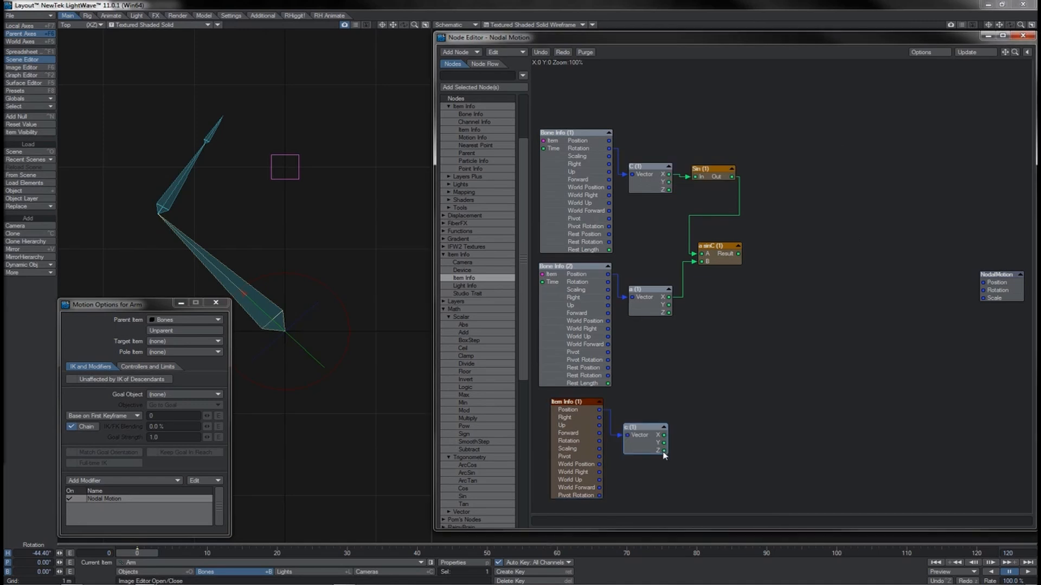
left_click_drag(663, 451, 698, 477)
Add a Divide node that divides a sinC by the Z output of the c split vector
left_click_drag(781, 284, 748, 342)
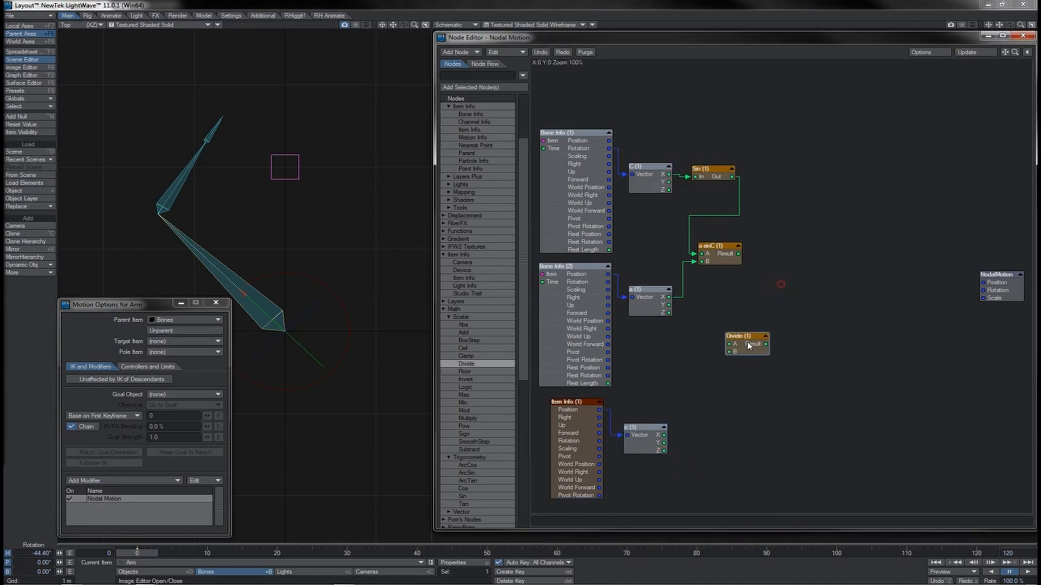
left_click_drag(738, 254, 728, 343)
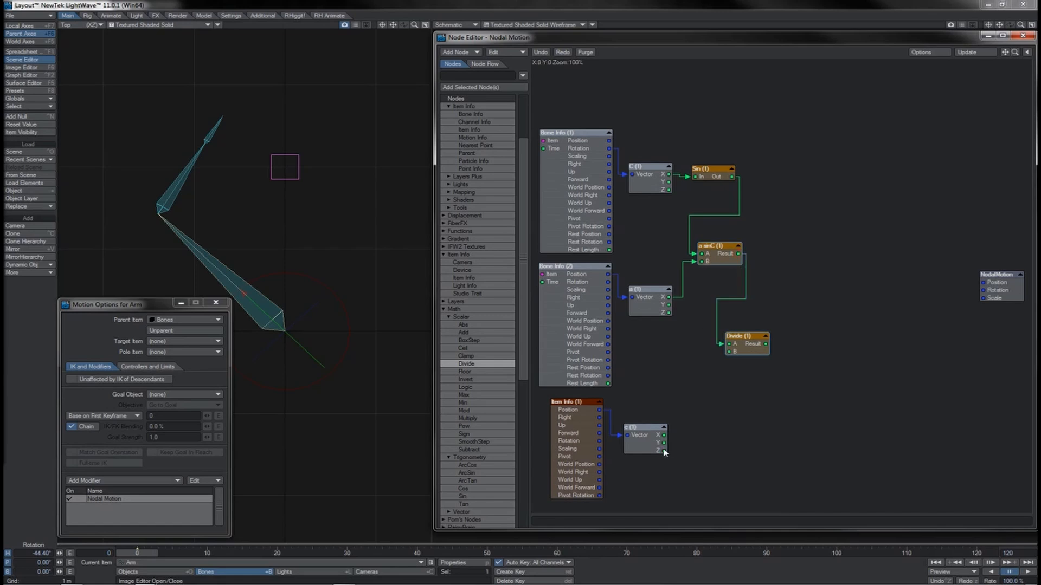
left_click_drag(664, 450, 724, 349)
left_click_drag(724, 349, 729, 352)
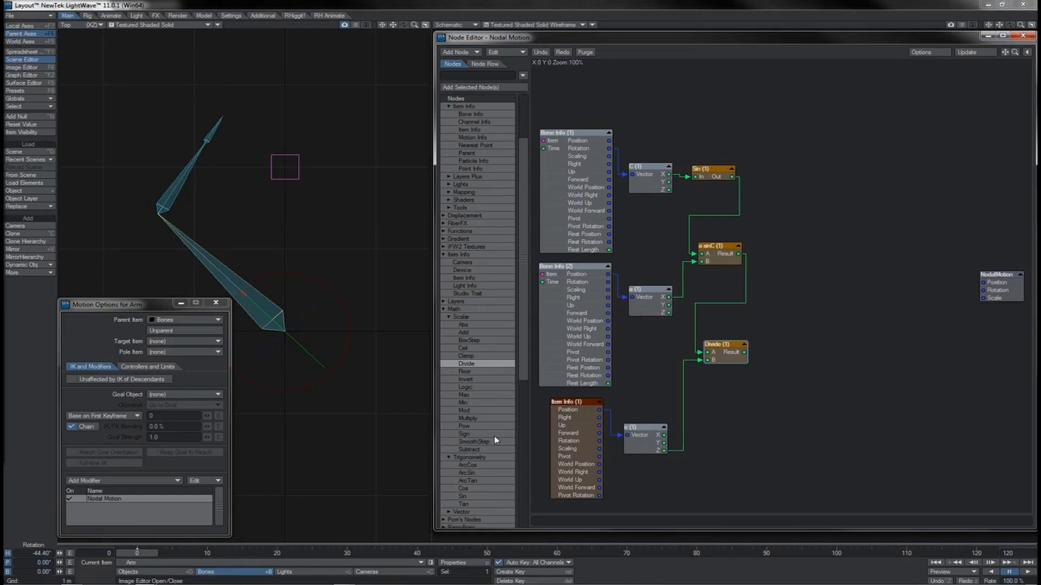
Feed the Divide result through an ArcSin node into the X of a Make Vector node, and connect its vector to the Nodal Motion rotation
left_click_drag(474, 472, 780, 286)
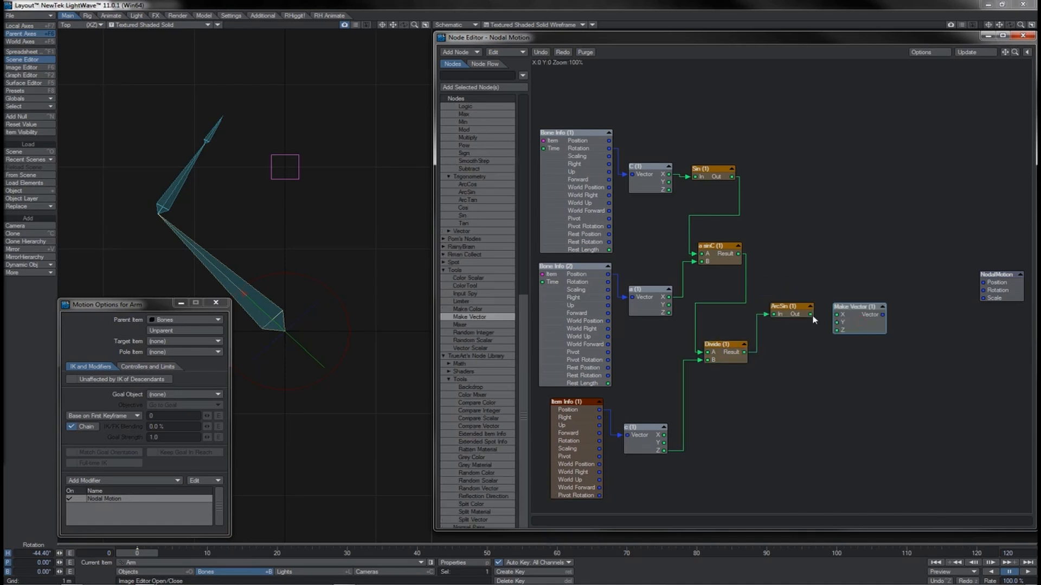
left_click_drag(810, 314, 837, 315)
left_click_drag(882, 315, 982, 290)
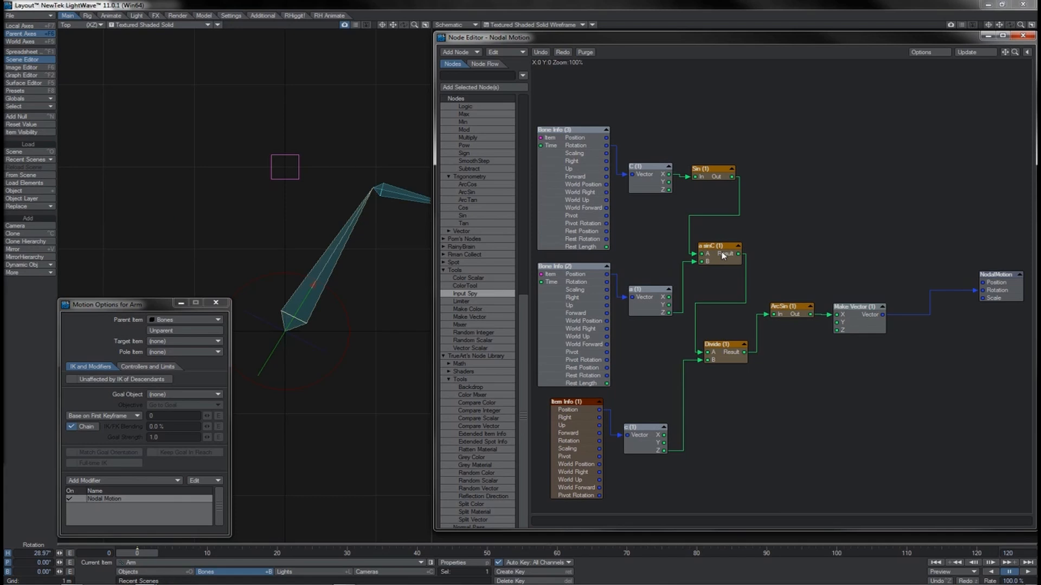
Test the arm by moving the Goal null along Z, and consult the law of sines article in the browser before returning to LightWave
left_click(293, 178)
mouse_move(288, 145)
left_mouse_down()
mouse_move(284, 99)
mouse_move(284, 160)
mouse_move(285, 85)
mouse_move(284, 174)
mouse_move(286, 129)
mouse_move(288, 143)
left_mouse_up()
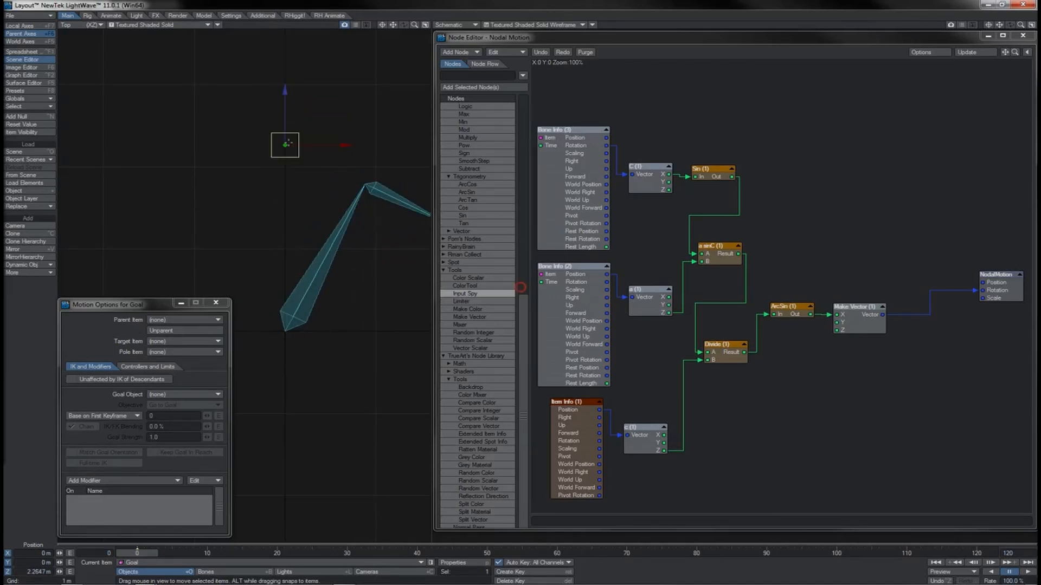
left_click(72, 581)
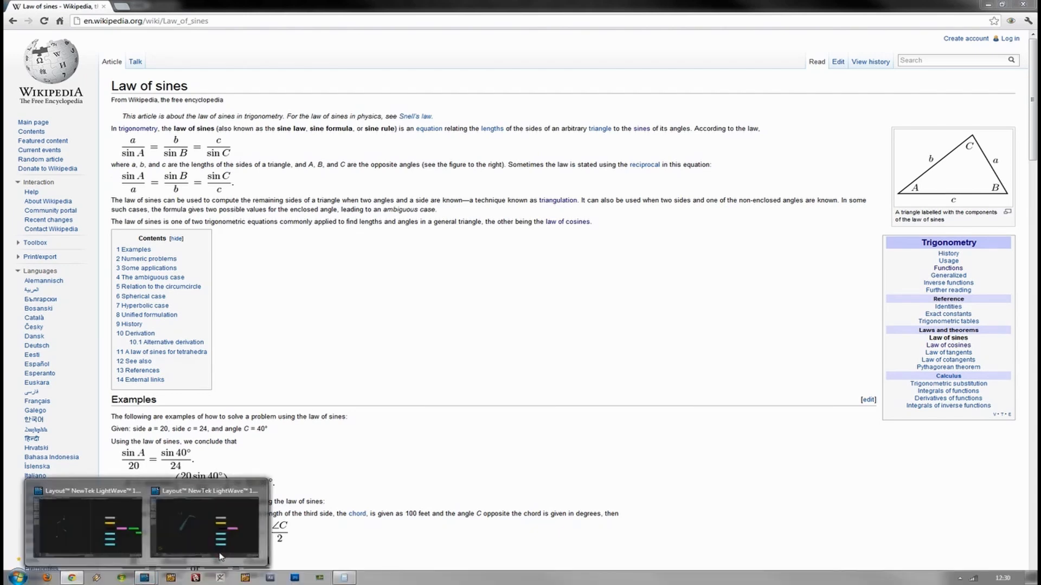
left_click(205, 523)
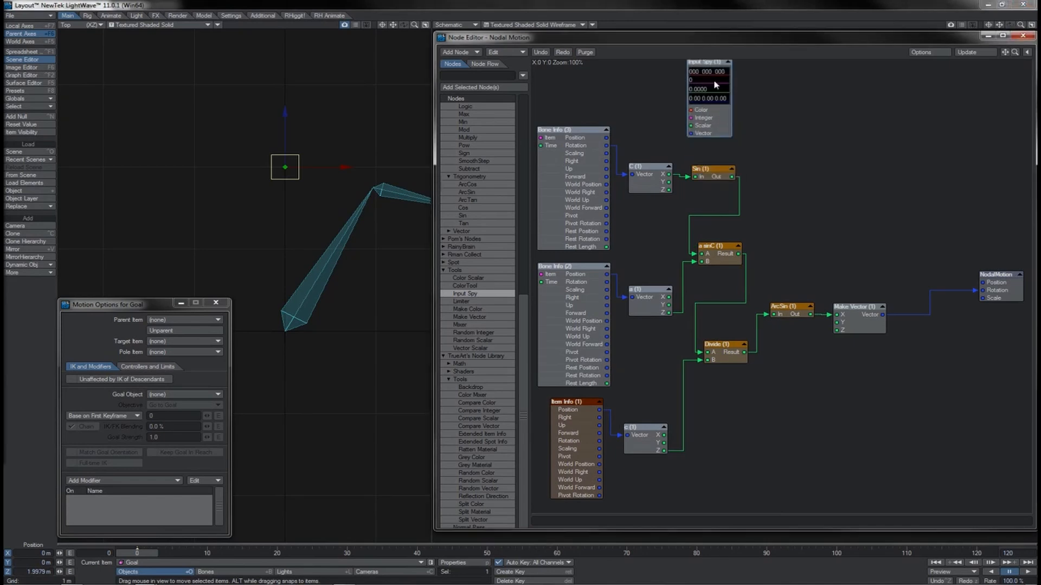
Inspect the C node's X output and the Sin output with an Input Spy node placed above the Sin node
left_click_drag(715, 82, 710, 92)
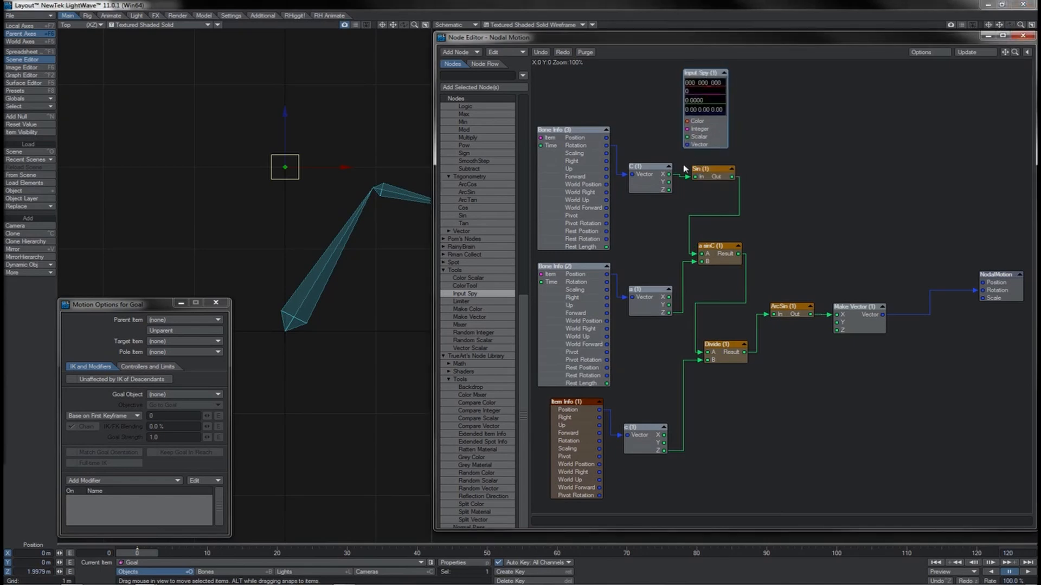
left_click_drag(669, 174, 687, 136)
left_click_drag(732, 177, 692, 140)
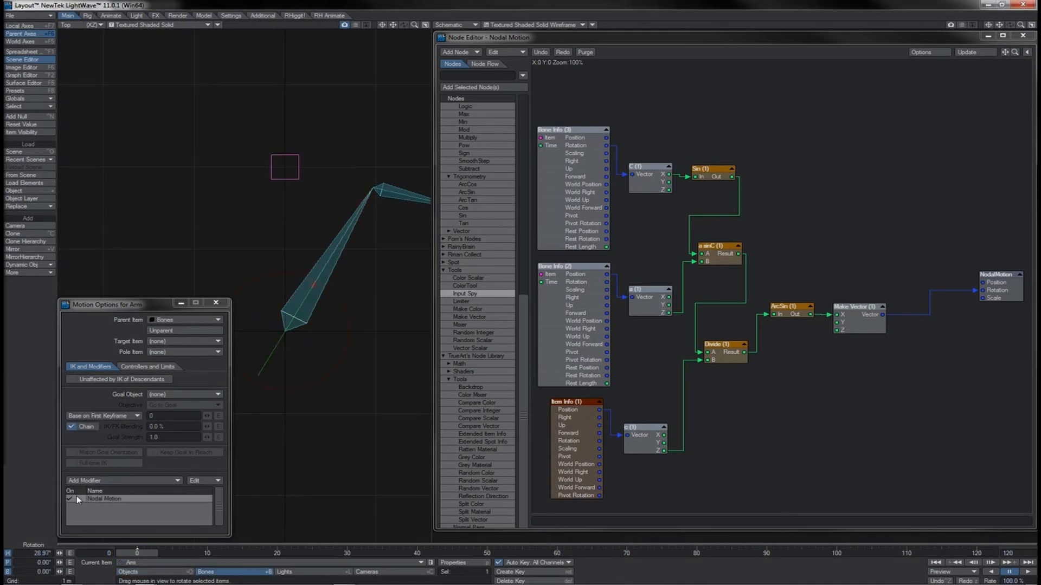
Toggle Nodal Motion on the bones and rotate the forearm manually to examine the direction of the arm's rotation
left_click(77, 496)
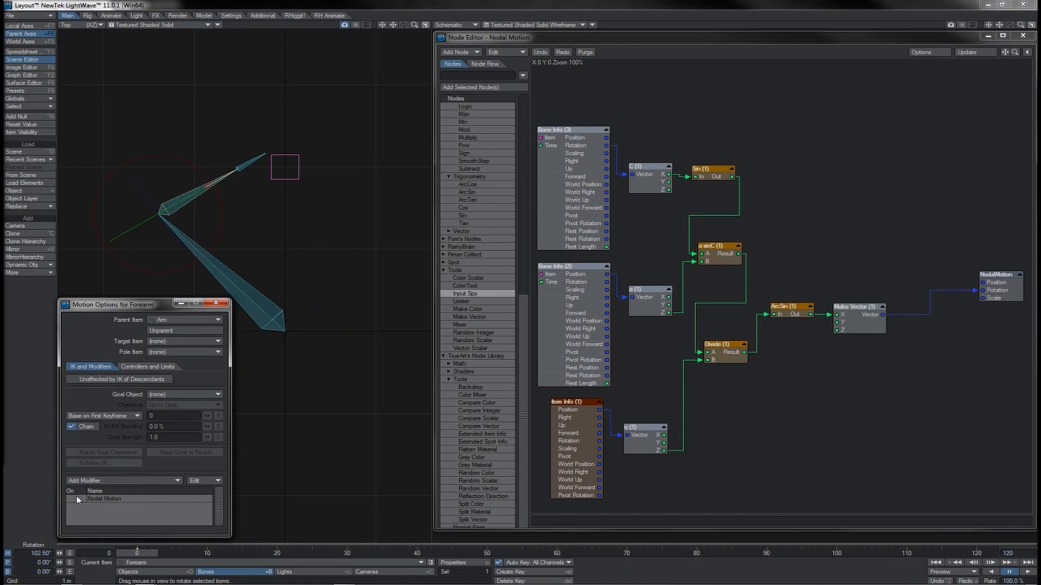
left_click_drag(216, 207, 238, 179)
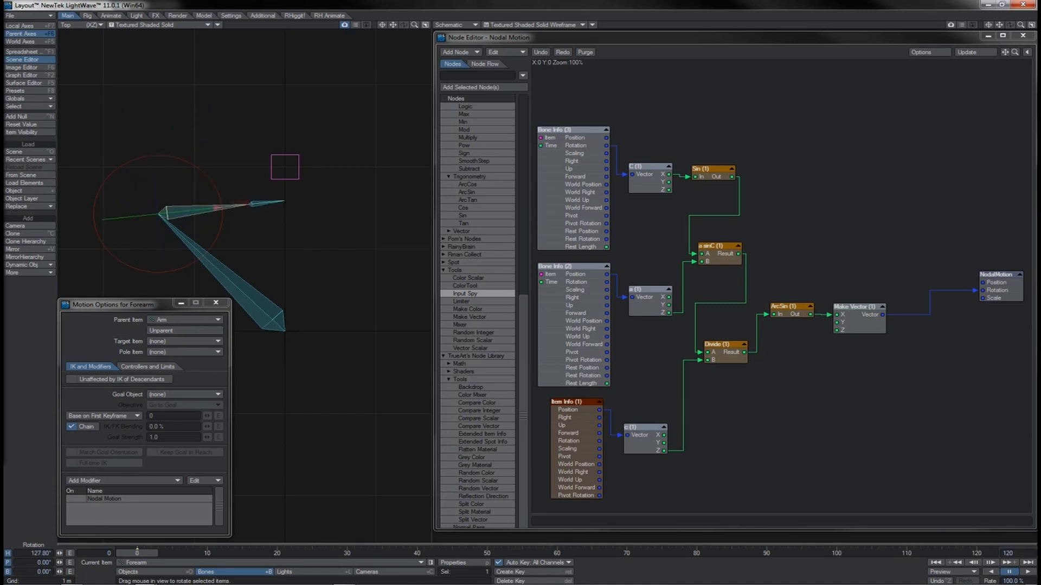
left_click(268, 301)
mouse_move(268, 301)
left_mouse_down()
mouse_move(287, 301)
mouse_move(266, 301)
left_mouse_up()
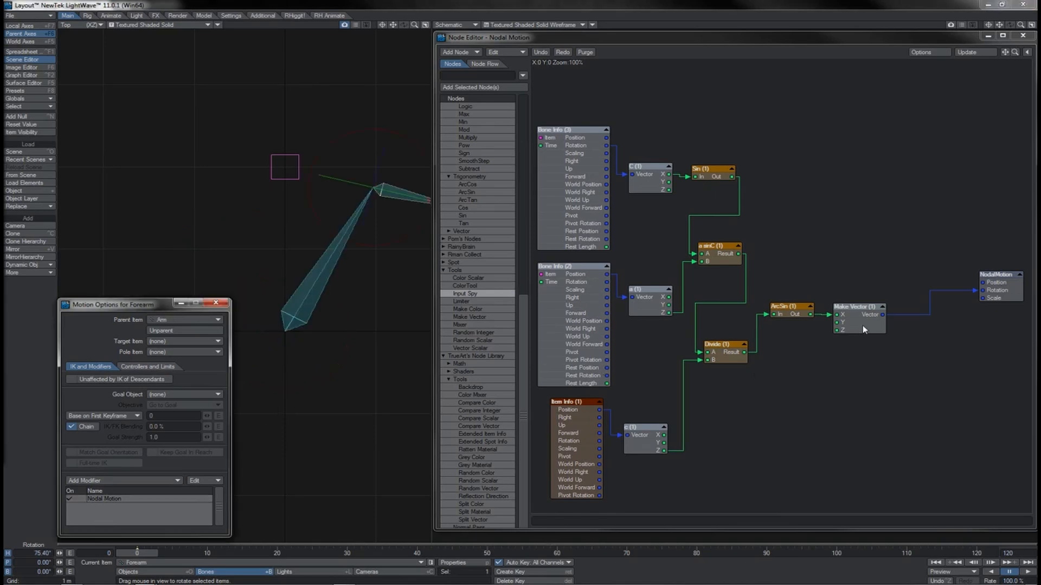
Add a Sign node to the Arm's node network and route the ArcSin output through it into the Make Vector node's X input
left_click_drag(883, 315, 904, 422)
left_click(296, 299)
scroll(493, 288, "up", 6)
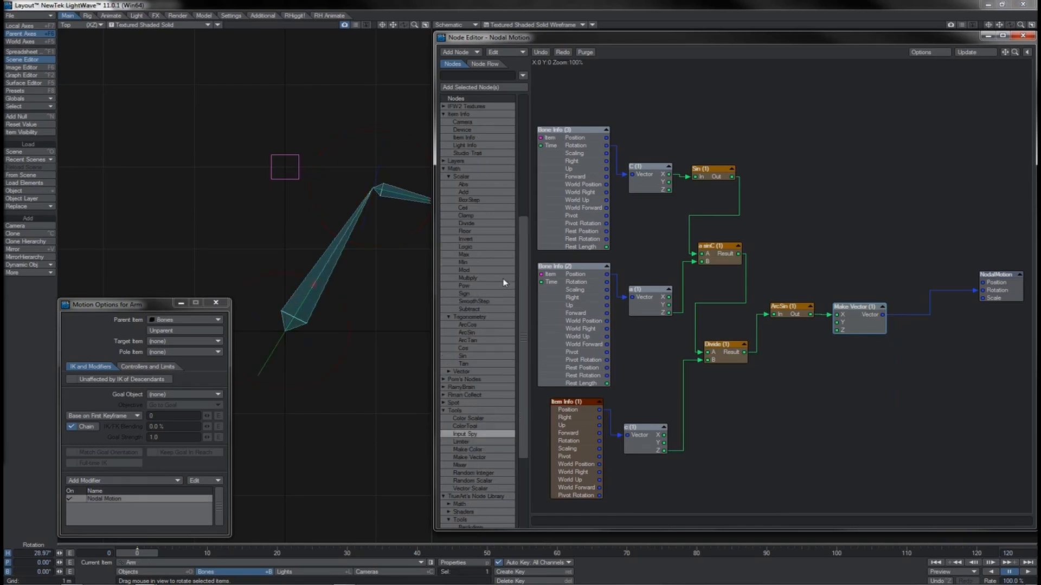
left_click(475, 295)
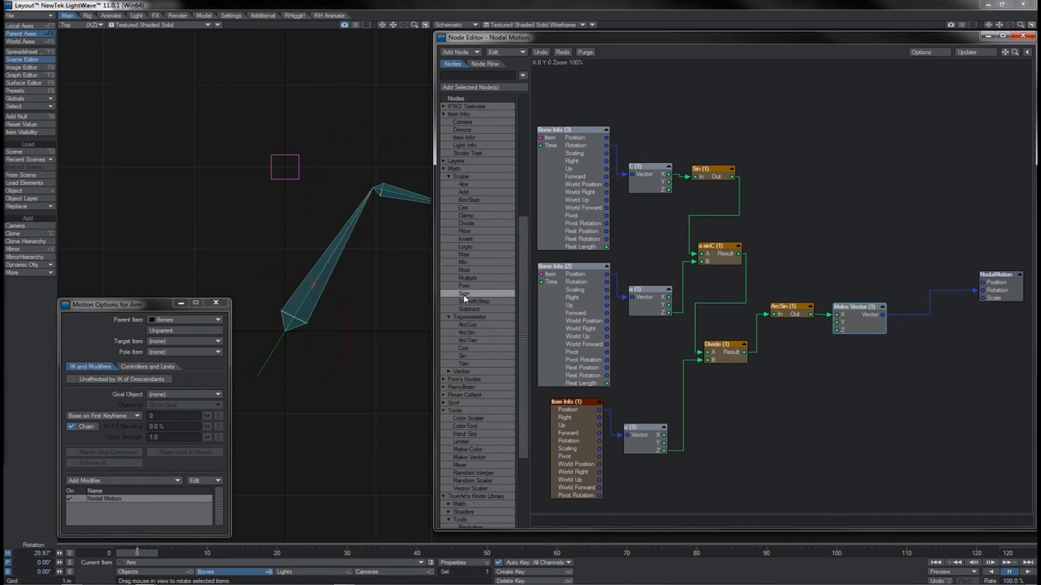
double_click(464, 295)
left_click_drag(782, 292, 803, 404)
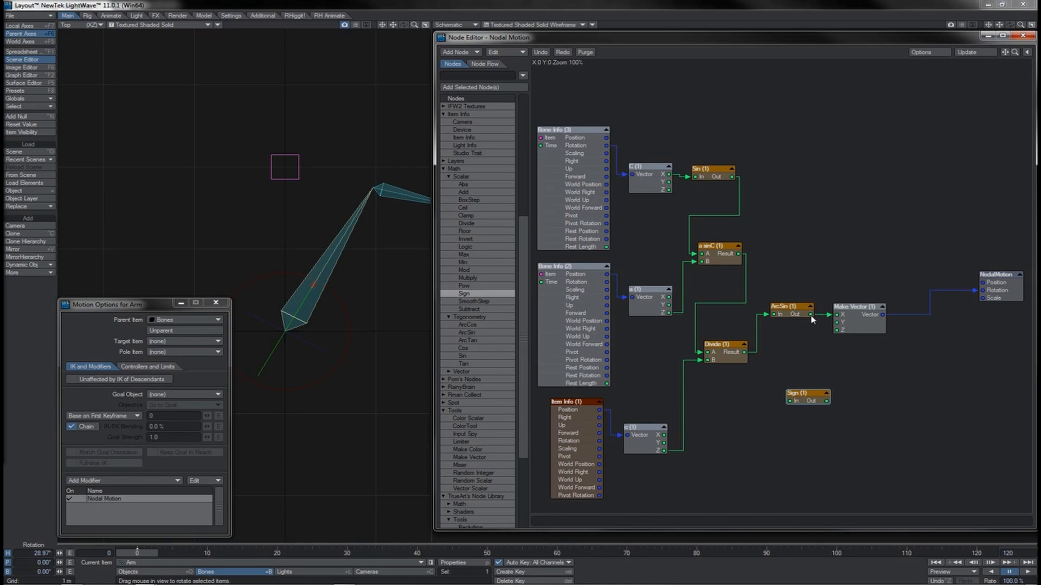
left_click_drag(811, 314, 844, 314)
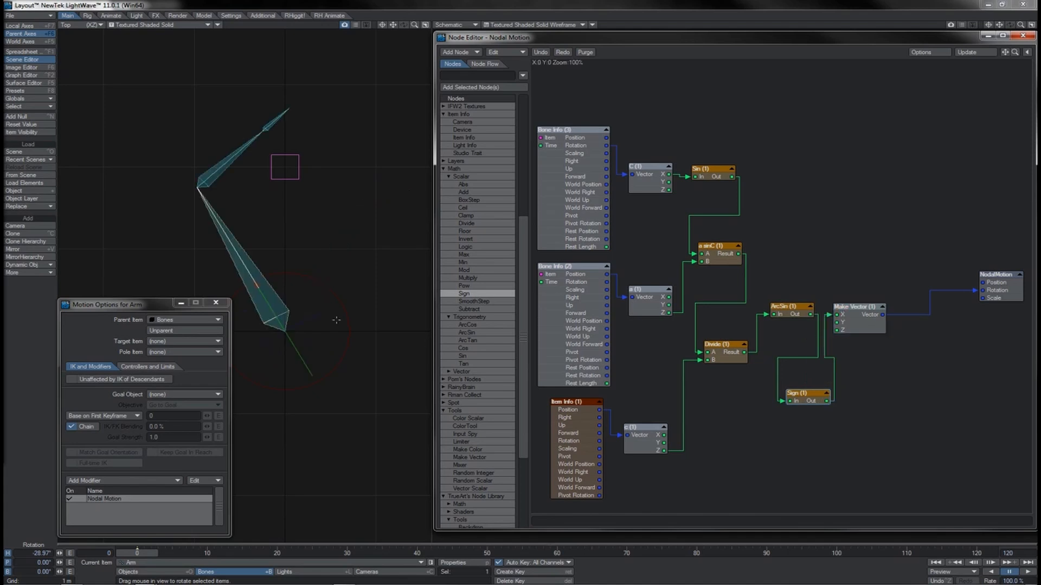
Check how the arm follows the Goal null by moving it back and forth along Z
left_click(287, 180)
mouse_move(292, 128)
left_mouse_down()
mouse_move(292, 173)
mouse_move(291, 148)
left_mouse_up()
left_click_drag(285, 186, 288, 119)
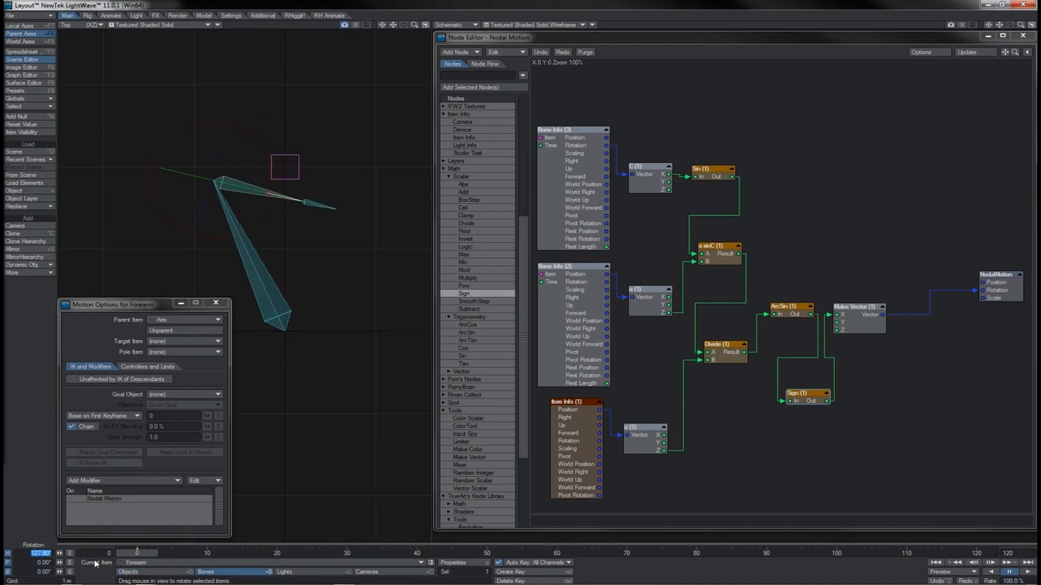
Set the Forearm bone's heading to 0, rotate it back and forth to examine its angle, and re-enable its Nodal Motion
type("0")
key("Return")
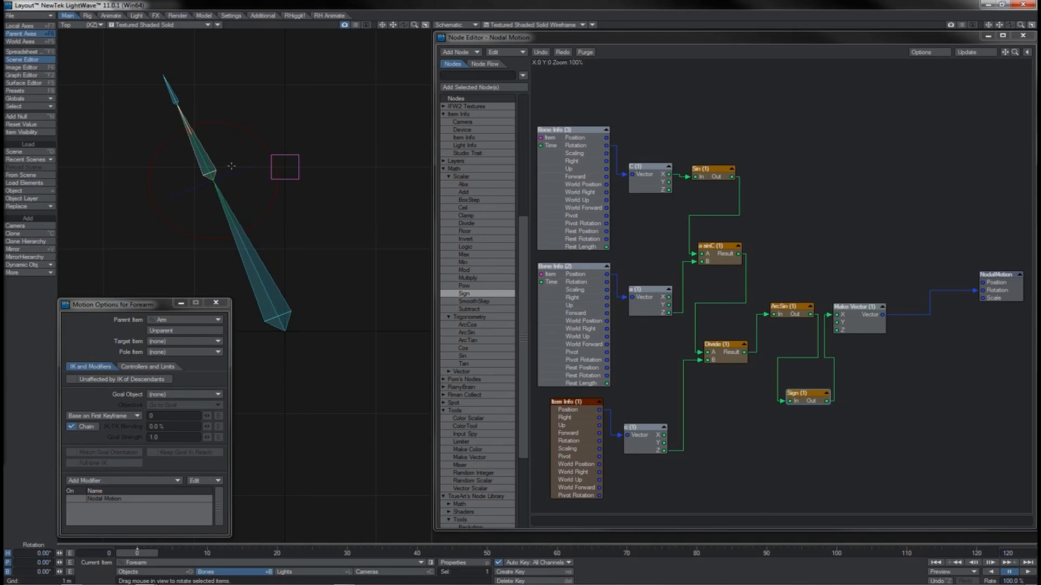
left_click_drag(225, 120, 278, 120)
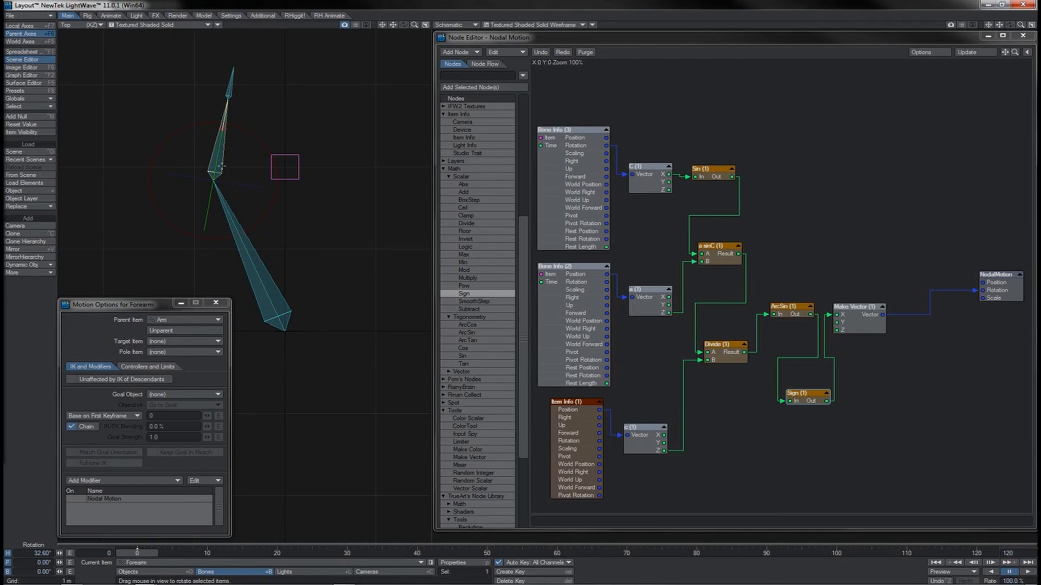
mouse_move(244, 128)
left_mouse_down()
mouse_move(174, 129)
mouse_move(231, 129)
left_mouse_up()
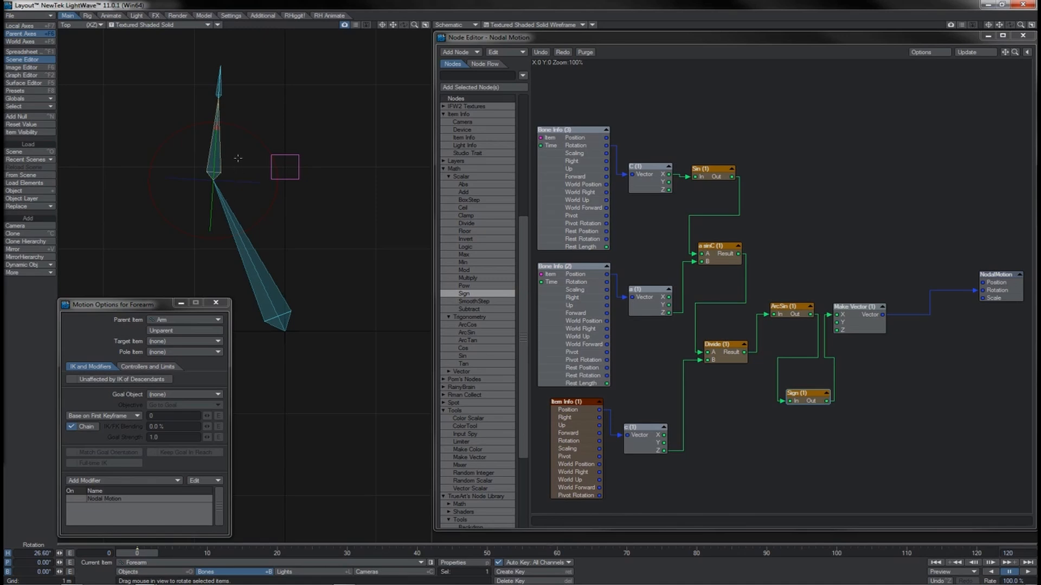
mouse_move(238, 128)
left_mouse_down()
mouse_move(179, 129)
mouse_move(246, 132)
left_mouse_up()
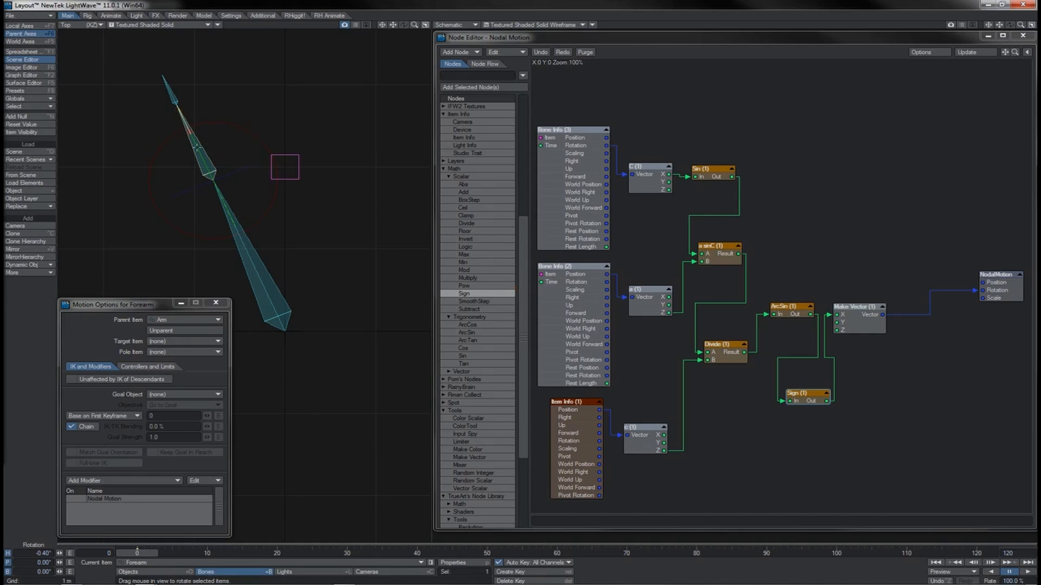
left_click_drag(217, 124, 279, 124)
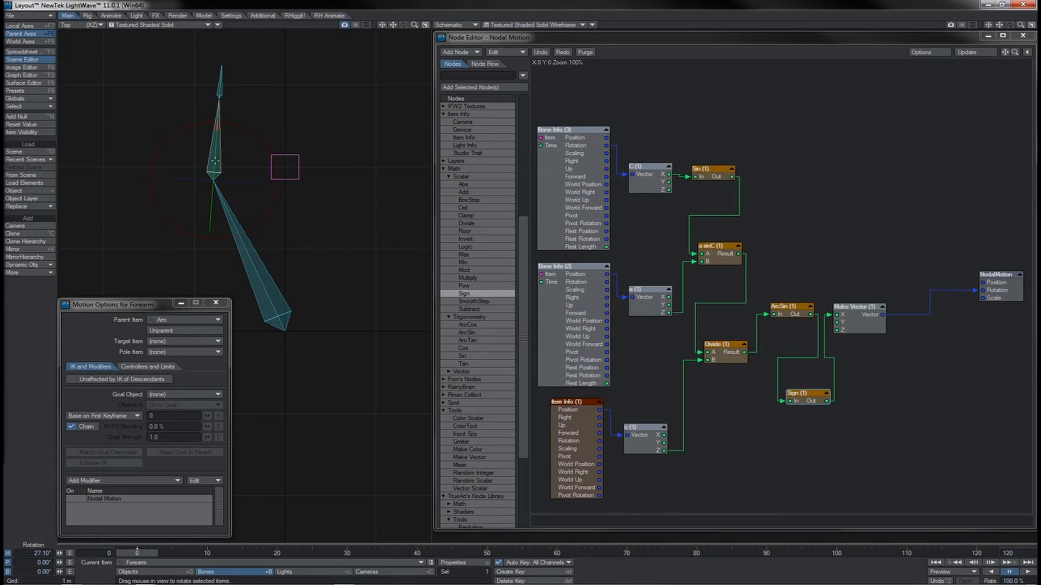
left_click(82, 500)
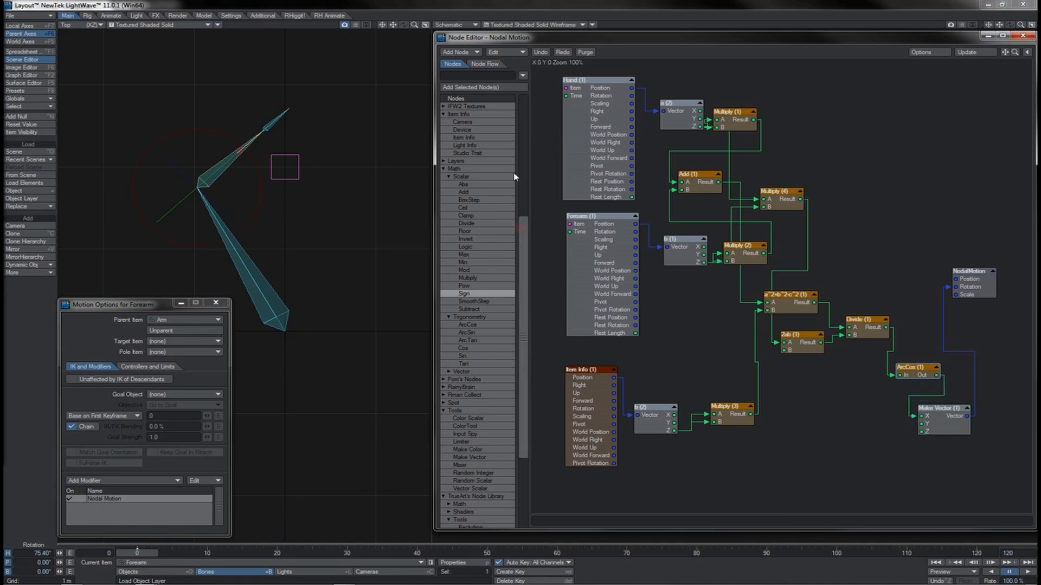
Add Angle and Subtract nodes to the Forearm's network, subtract the ArcCos output from the angle, and feed the result into Make Vector's X
scroll(515, 177, "up", 8)
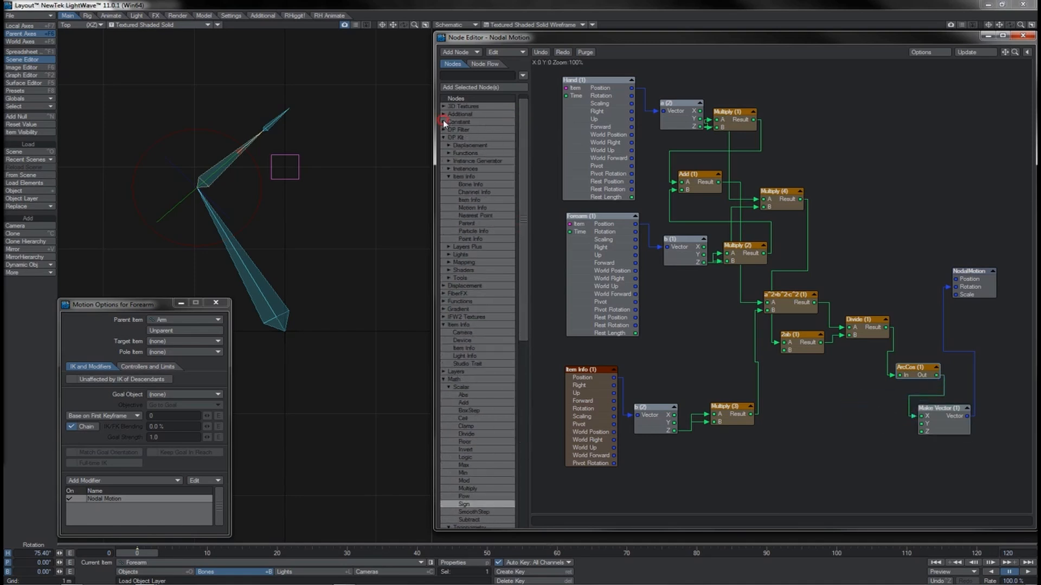
left_click(443, 122)
double_click(459, 130)
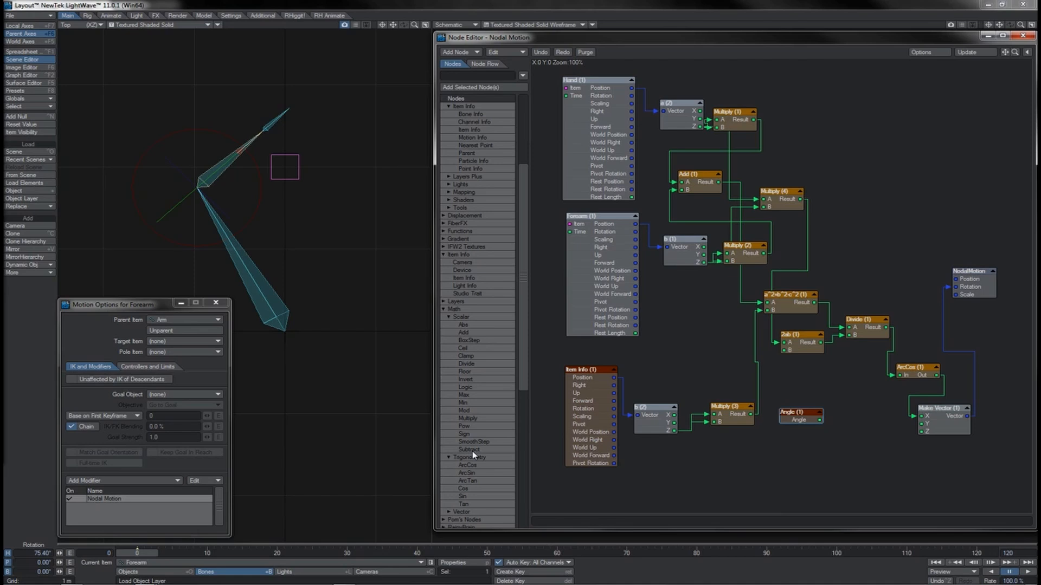
left_click_drag(472, 451, 849, 429)
double_click(809, 421)
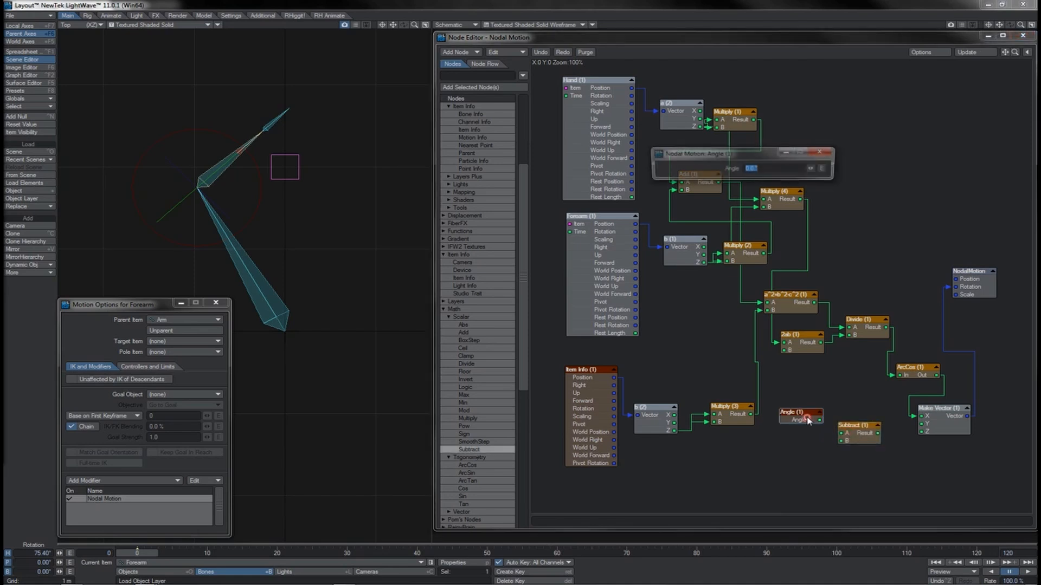
left_click(821, 151)
left_click_drag(819, 420, 840, 433)
left_click_drag(936, 375, 920, 416)
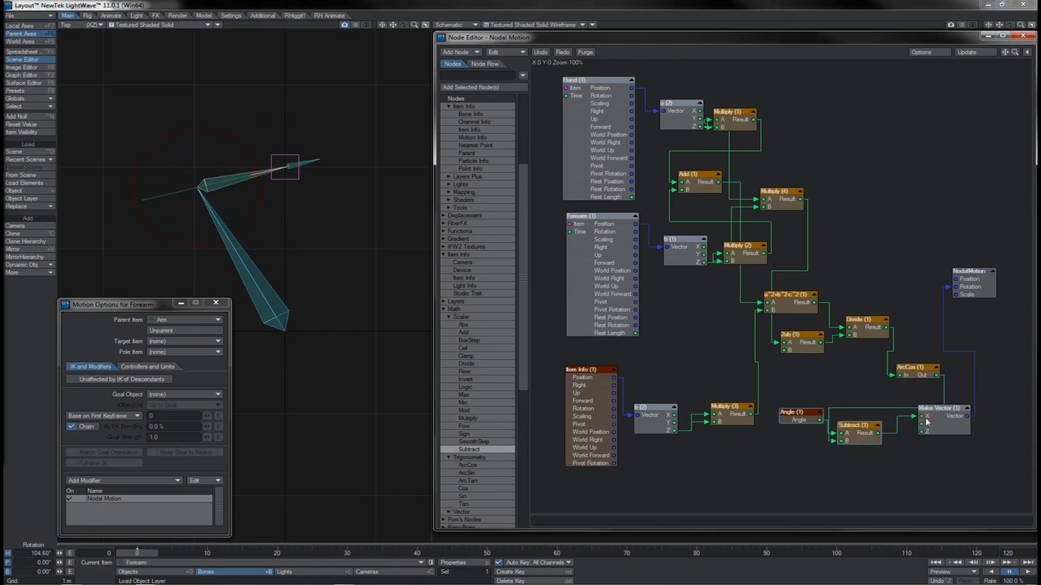
Test the two-bone setup by moving the Goal null along Z and X
left_click(285, 166)
left_click_drag(286, 115, 286, 154)
left_click_drag(285, 205, 286, 114)
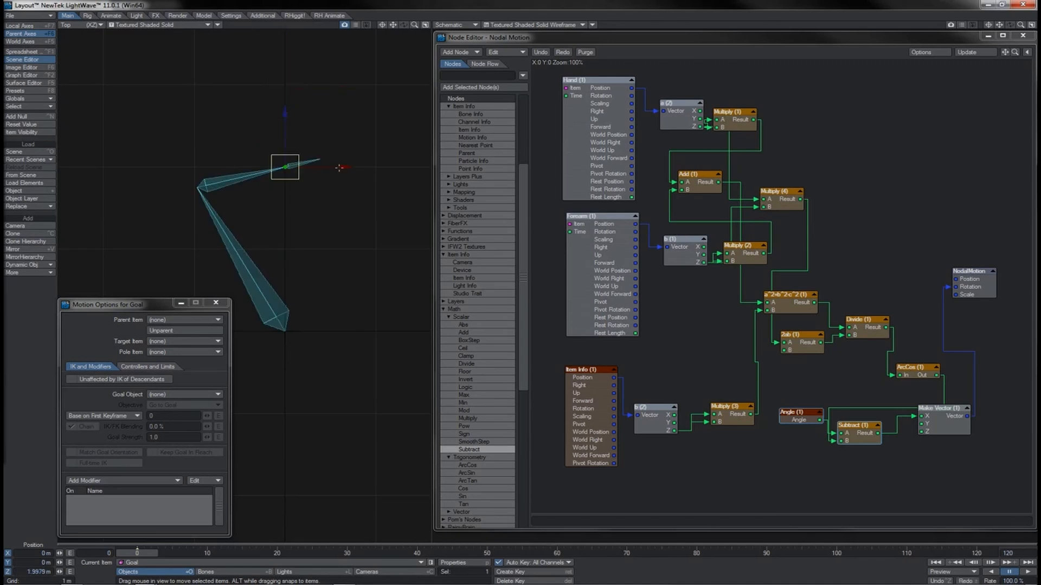
left_click_drag(285, 167, 344, 166)
mouse_move(284, 112)
left_mouse_down()
mouse_move(285, 61)
mouse_move(284, 91)
left_mouse_up()
mouse_move(284, 147)
left_mouse_down()
mouse_move(285, 230)
mouse_move(284, 114)
mouse_move(285, 233)
mouse_move(285, 111)
mouse_move(285, 160)
left_mouse_up()
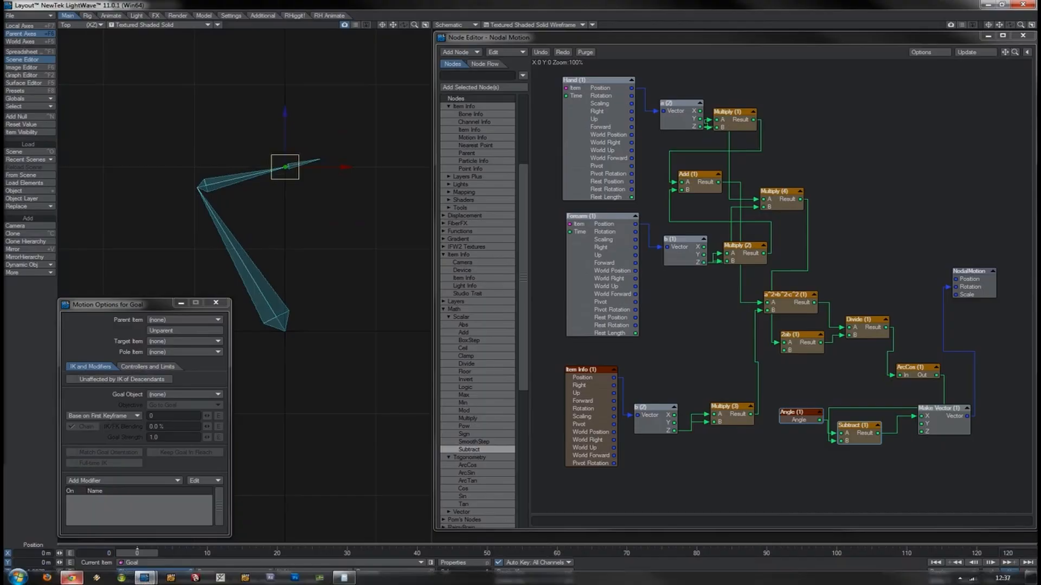
Review the law of sines article in the browser, and examine the Hand and Forearm node groups in LightWave
left_click(72, 579)
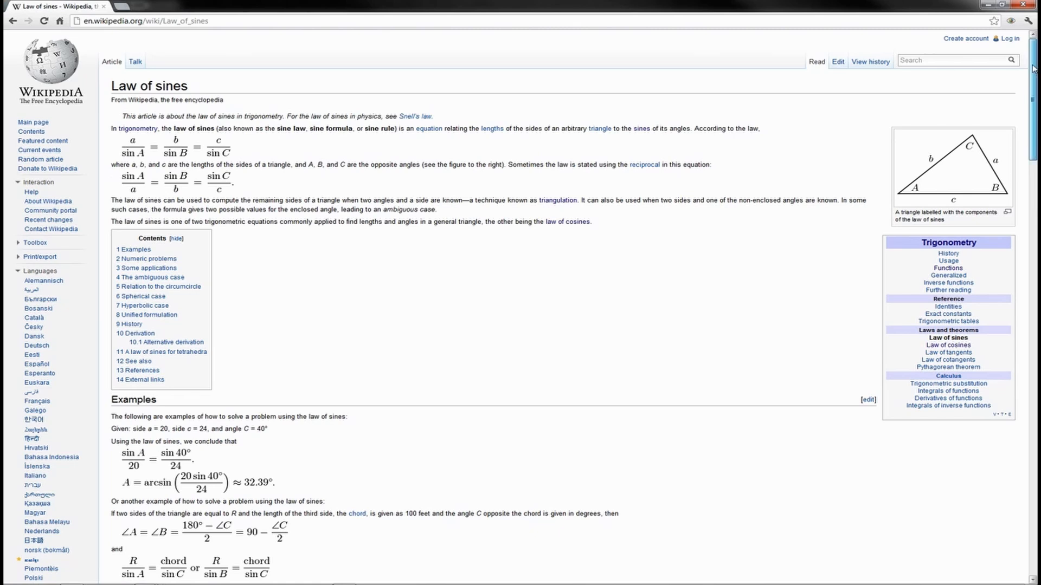
mouse_move(1032, 68)
left_mouse_down()
mouse_move(977, 329)
mouse_move(983, 417)
mouse_move(1014, 60)
left_mouse_up()
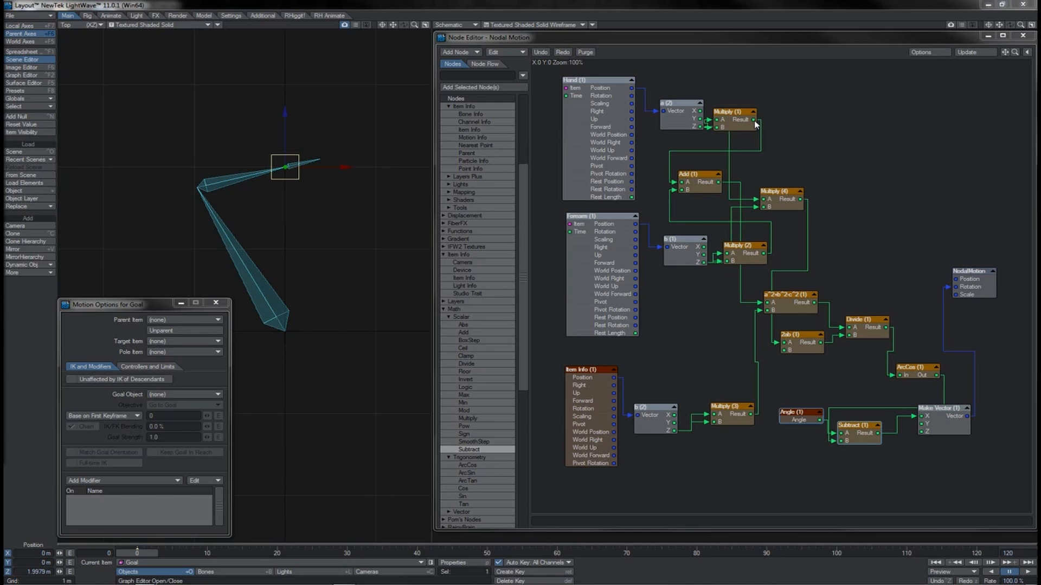
left_click_drag(903, 107, 637, 341)
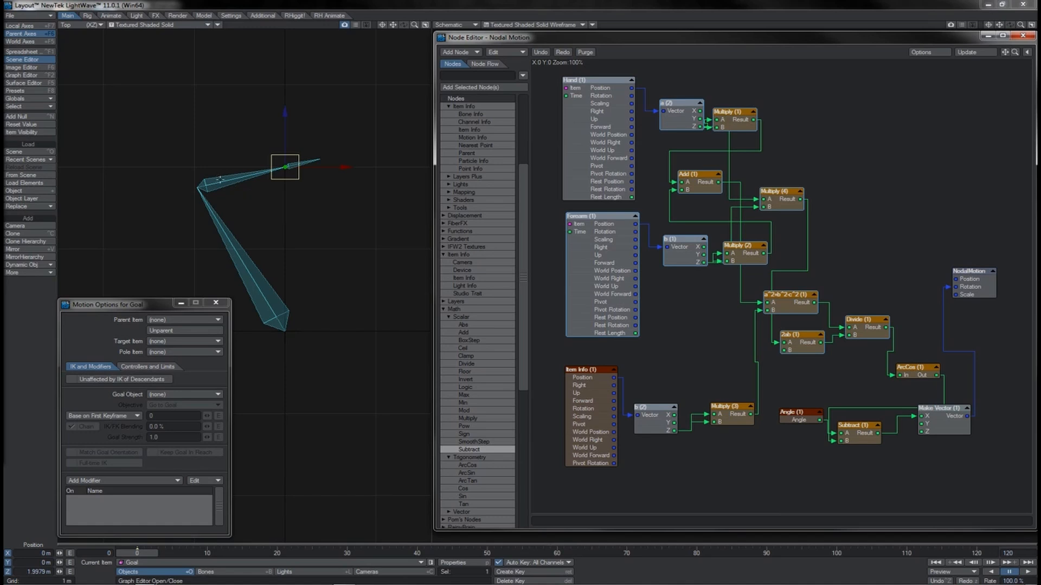
left_click(606, 197)
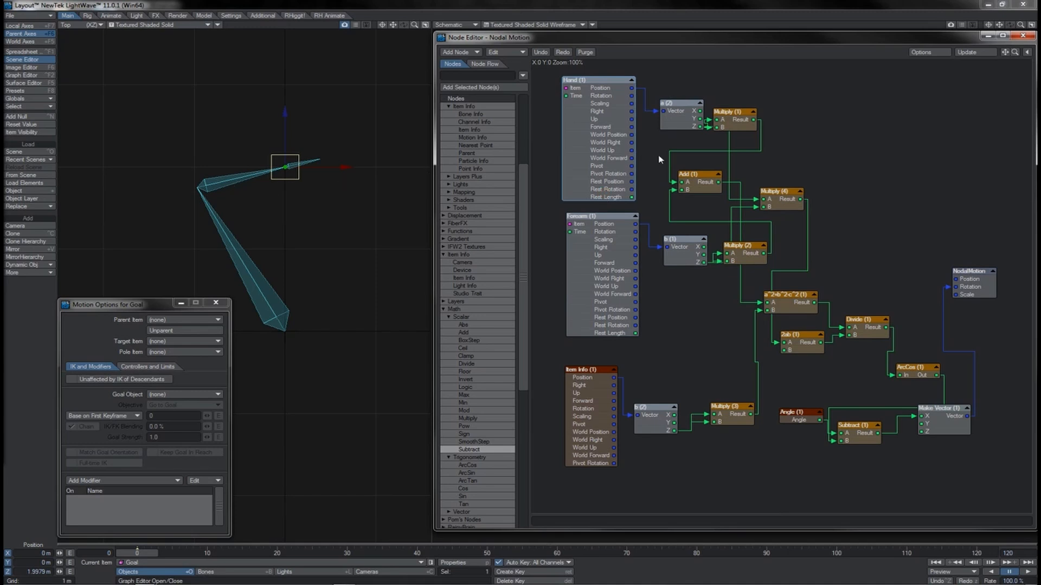
Test how the setup handles different bone lengths by moving the Hand and Forearm bones and the Goal null, and reselect the Goal
left_click(251, 173)
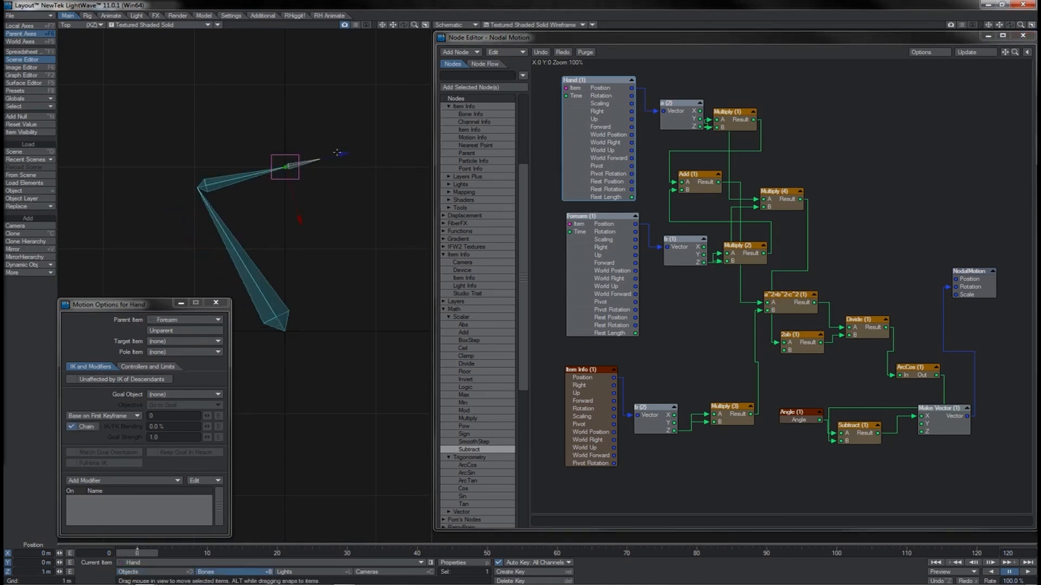
left_click_drag(338, 151, 417, 132)
key("Right")
left_click_drag(301, 179, 285, 133)
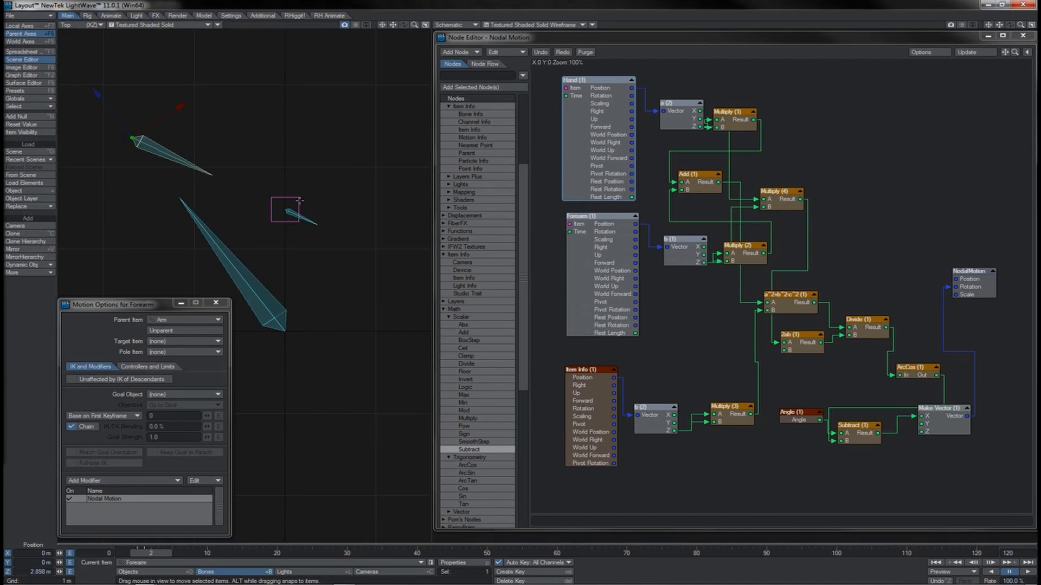
left_click(300, 201)
left_click_drag(299, 200, 285, 75)
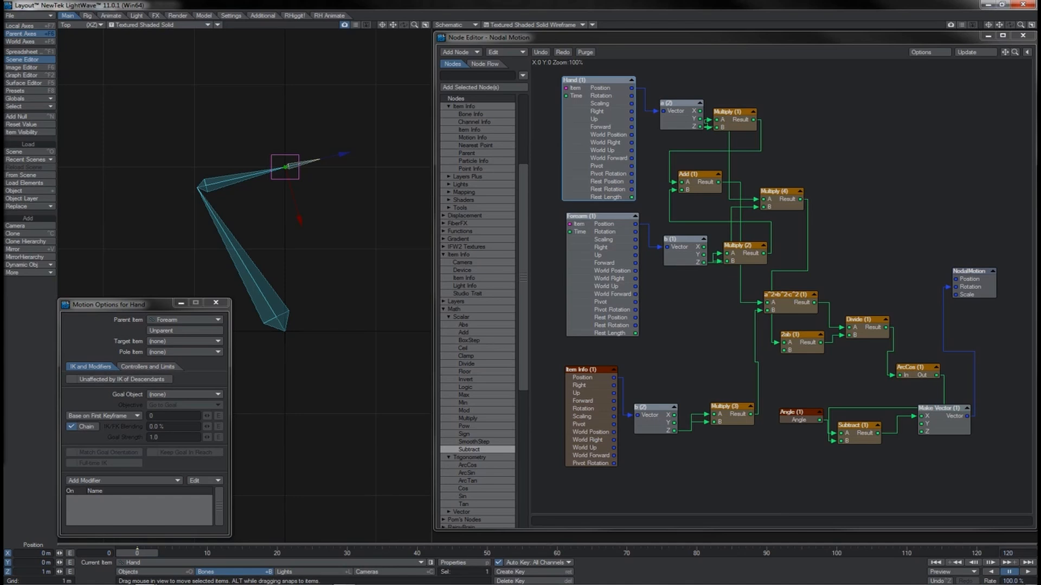
left_click(298, 168)
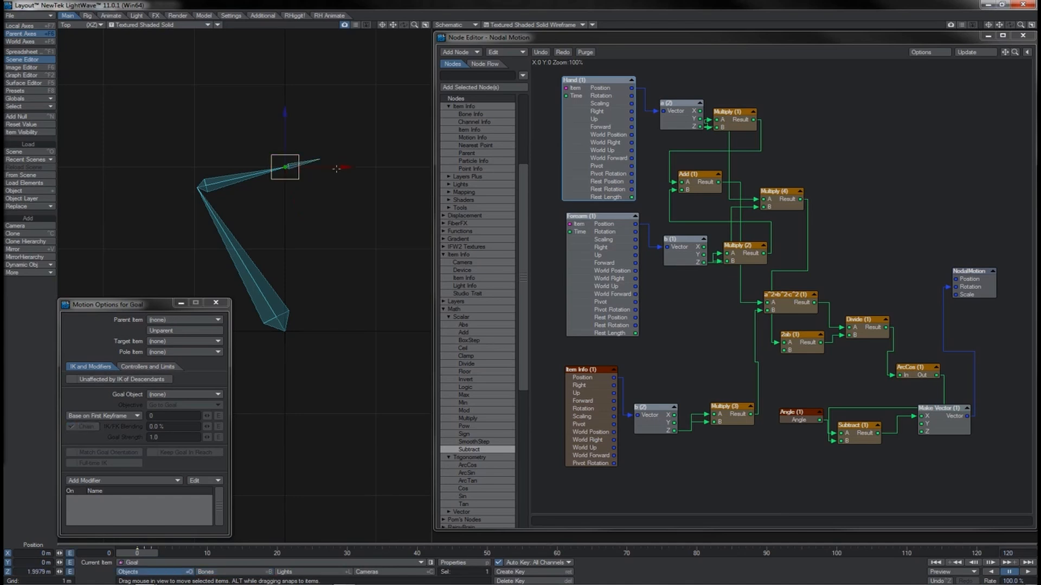
Test the arm by moving the Goal null along X to about 658 mm
left_click_drag(336, 169, 404, 167)
key("ctrl+z")
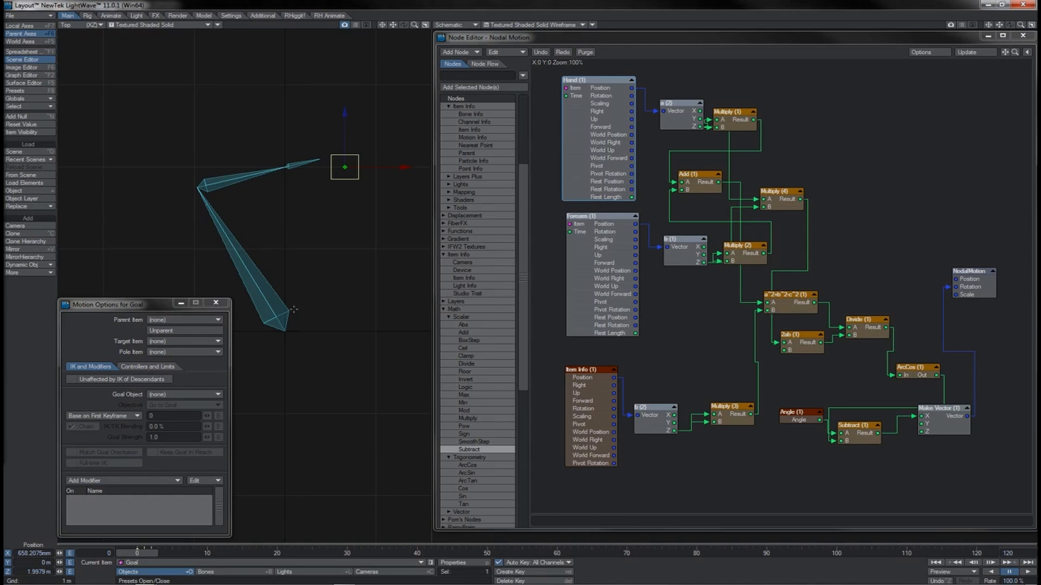
Open the Arm's Nodal Motion network, add a second Item Info node, and choose the item it reads
left_click(260, 304)
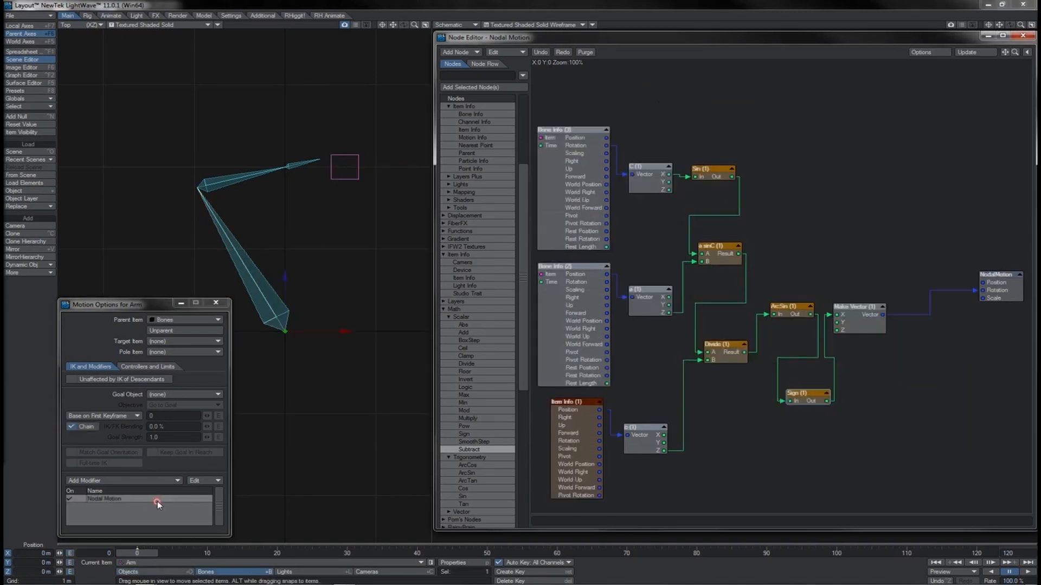
left_click_drag(1005, 52, 1011, 15)
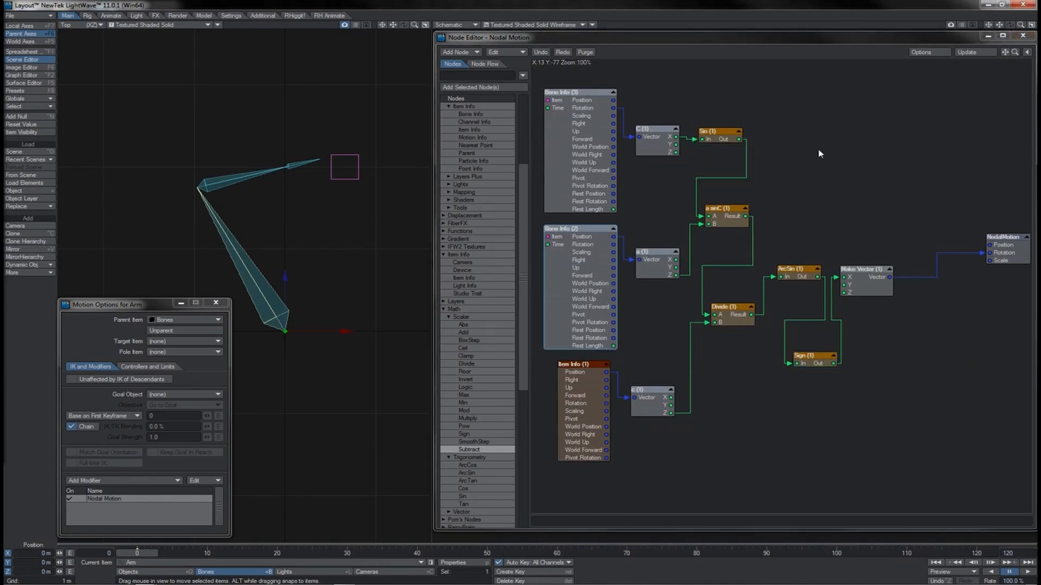
left_click(600, 393)
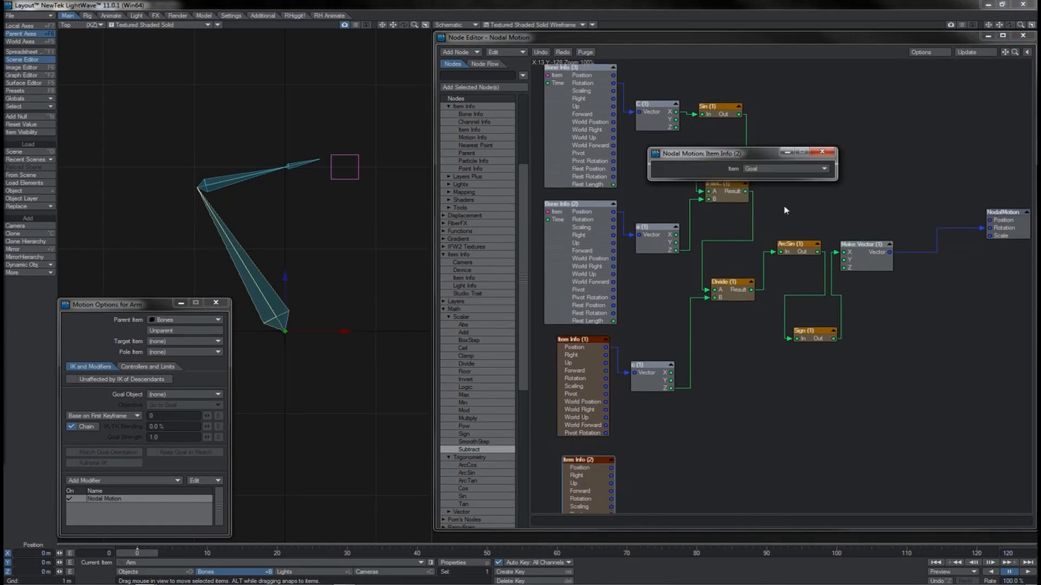
left_click(791, 170)
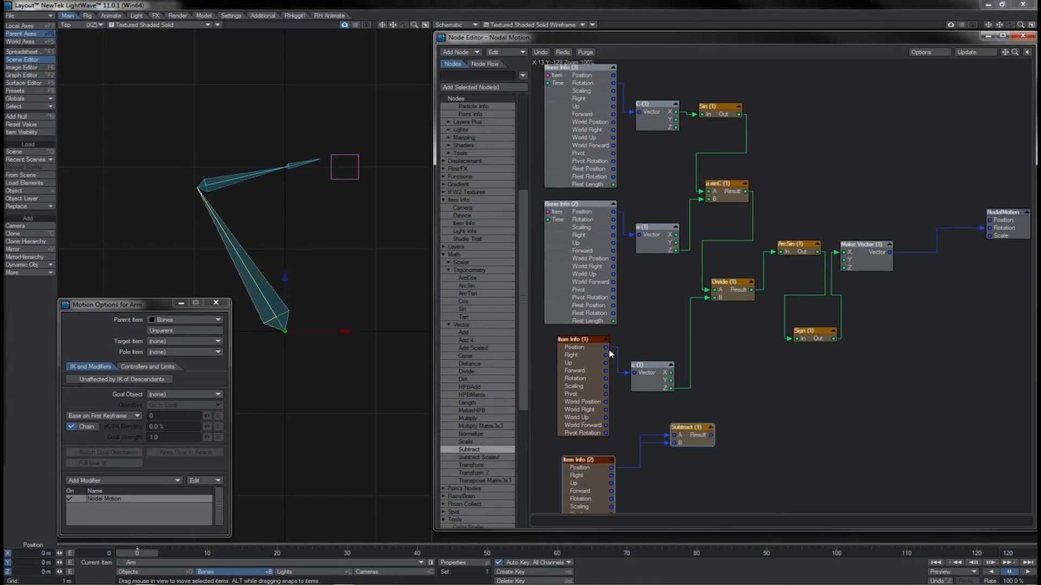
Subtract the second Item Info's position from the Goal's position, feed the result into MatrixHPB's Forward, and split its HPB output
left_click_drag(607, 347, 682, 448)
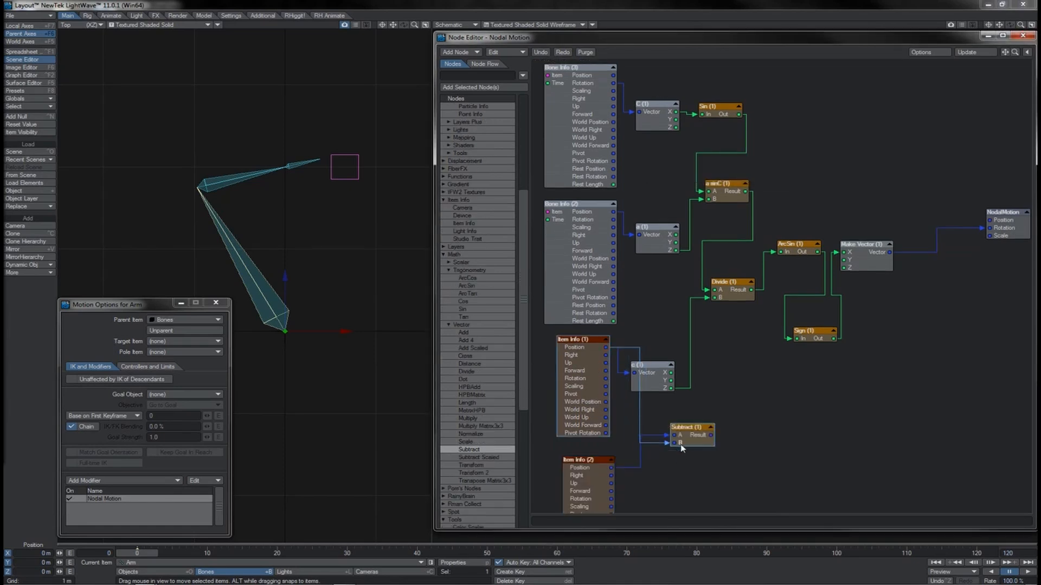
left_click_drag(774, 297, 766, 455)
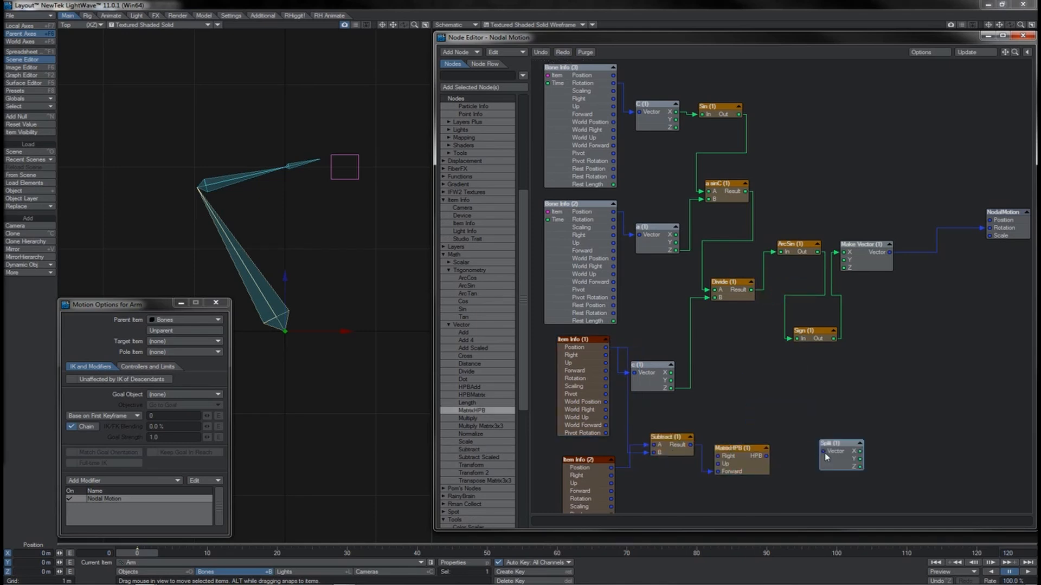
left_click_drag(766, 456, 791, 464)
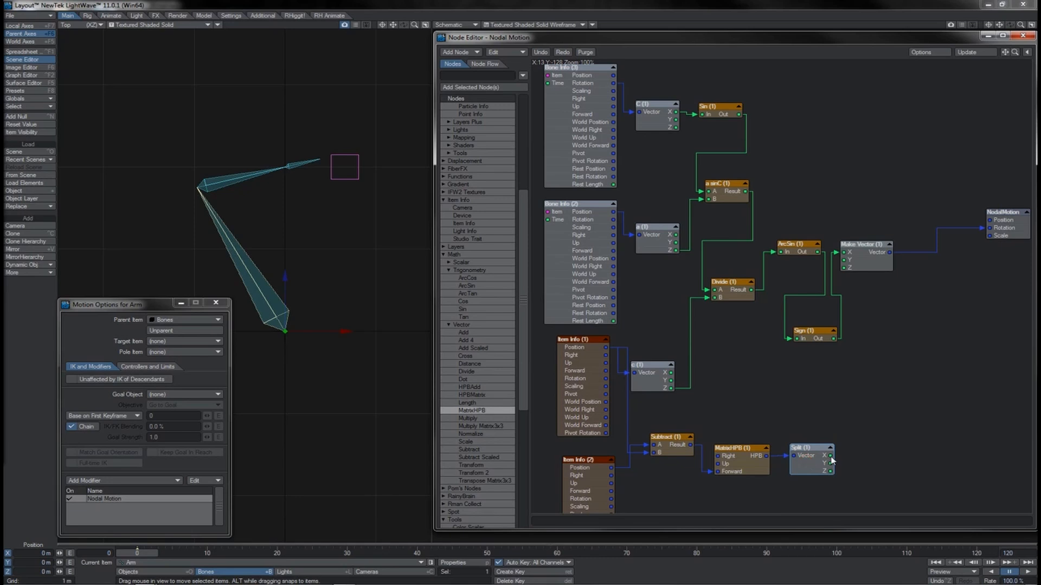
Add a scalar Add node that sums the Sign output and the Split's X, and feed its result into Make Vector's X
left_click(448, 262)
double_click(463, 277)
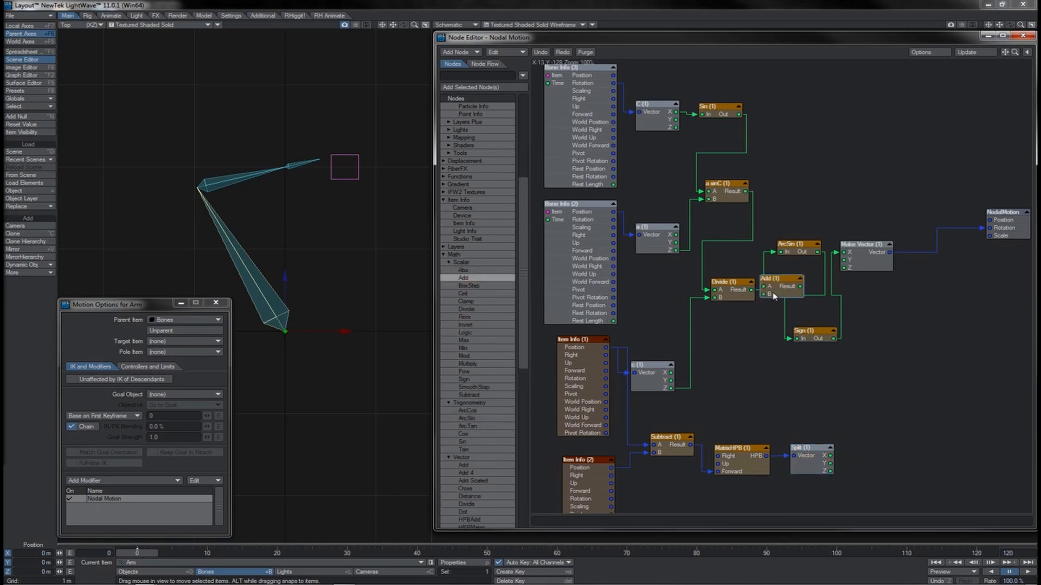
left_click_drag(852, 416, 846, 437)
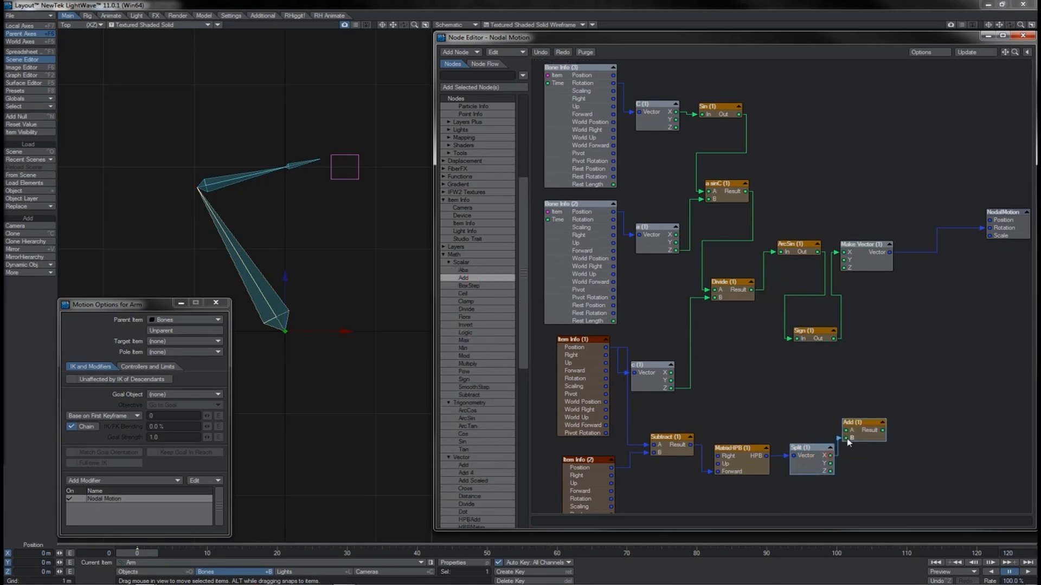
left_click_drag(833, 339, 875, 430)
Test the Arm's aiming by moving the Goal null along X and Z in the top view
left_click(345, 167)
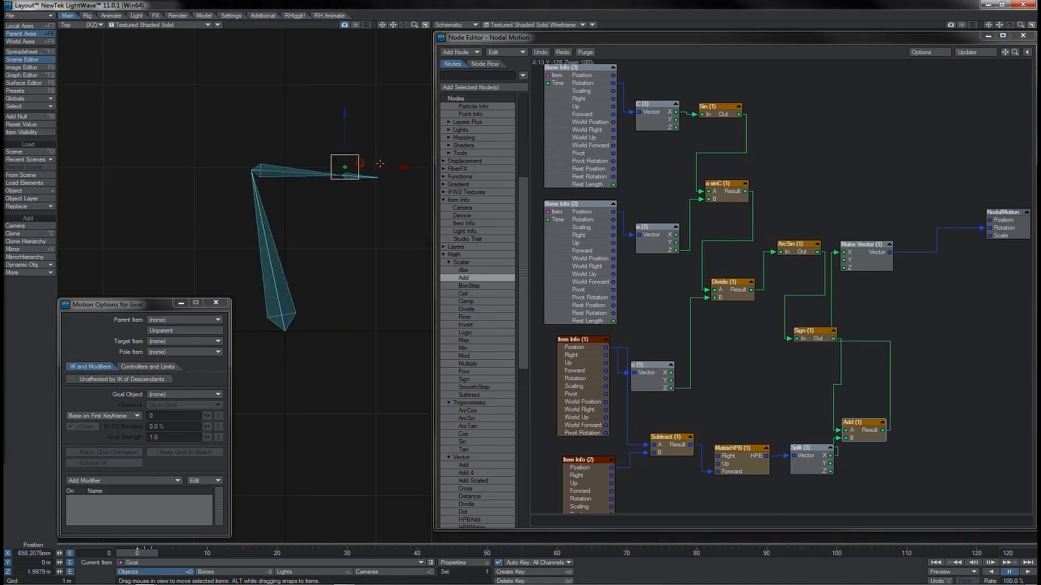
mouse_move(396, 167)
left_mouse_down()
mouse_move(347, 167)
mouse_move(405, 167)
left_mouse_up()
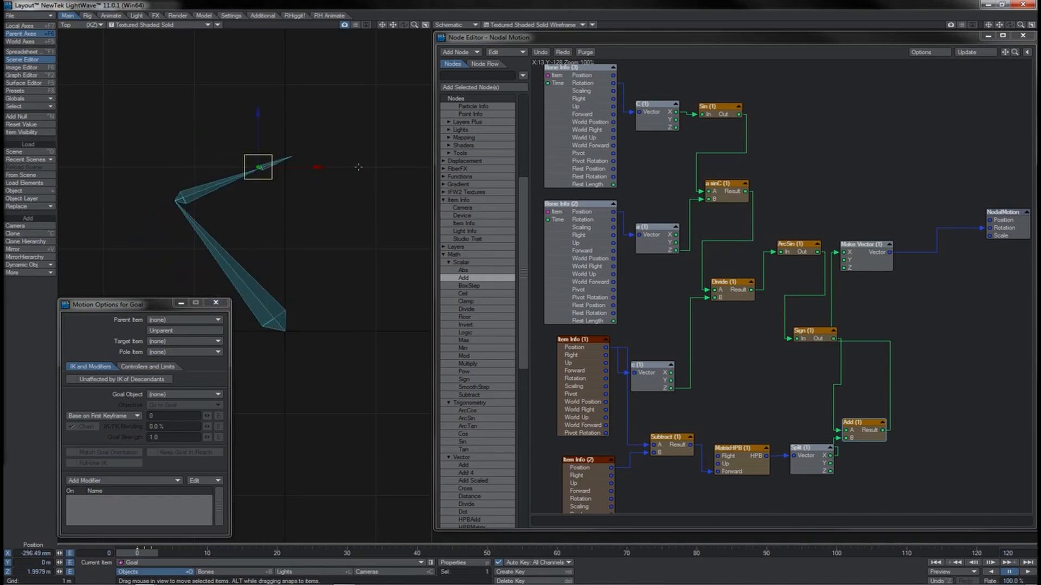
left_click_drag(318, 167, 254, 167)
mouse_move(197, 121)
left_mouse_down()
mouse_move(212, 122)
mouse_move(214, 66)
mouse_move(215, 117)
left_mouse_up()
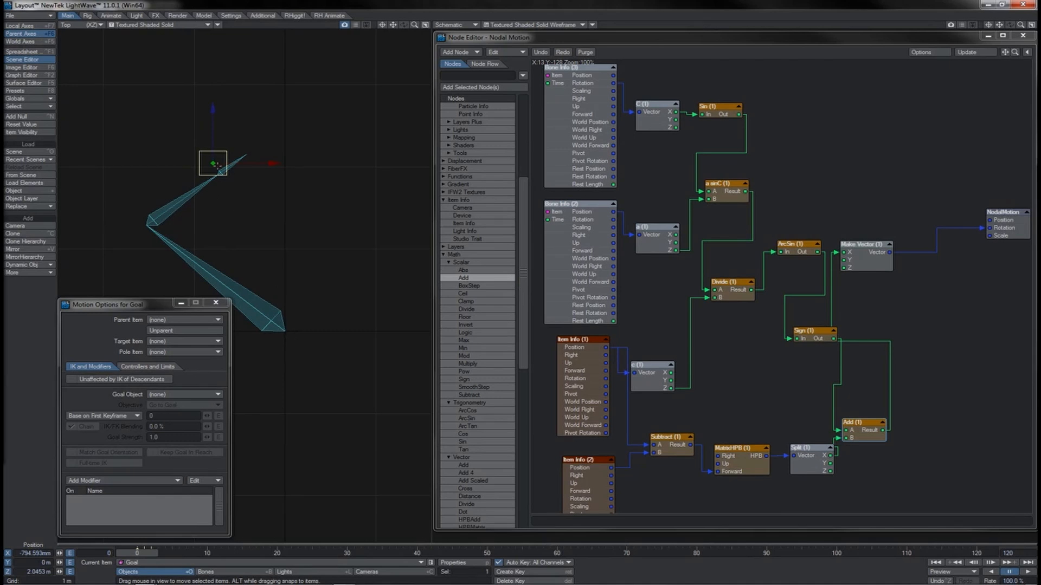
left_click_drag(261, 165, 225, 136)
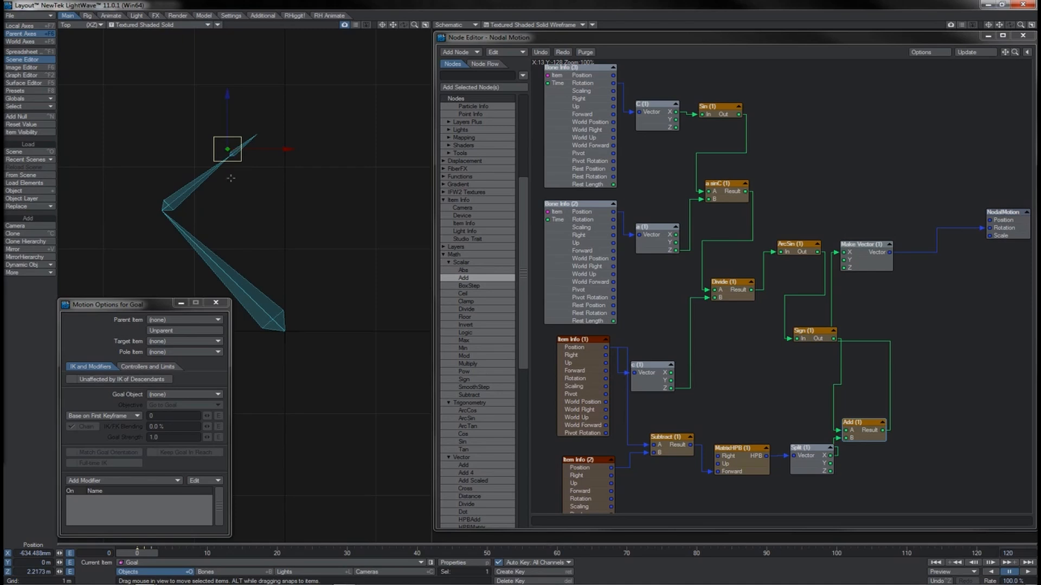
Replace the Arm network's c node with a Distance node between both Item Info positions, feeding its result into Divide's B
left_click_drag(651, 339, 660, 340)
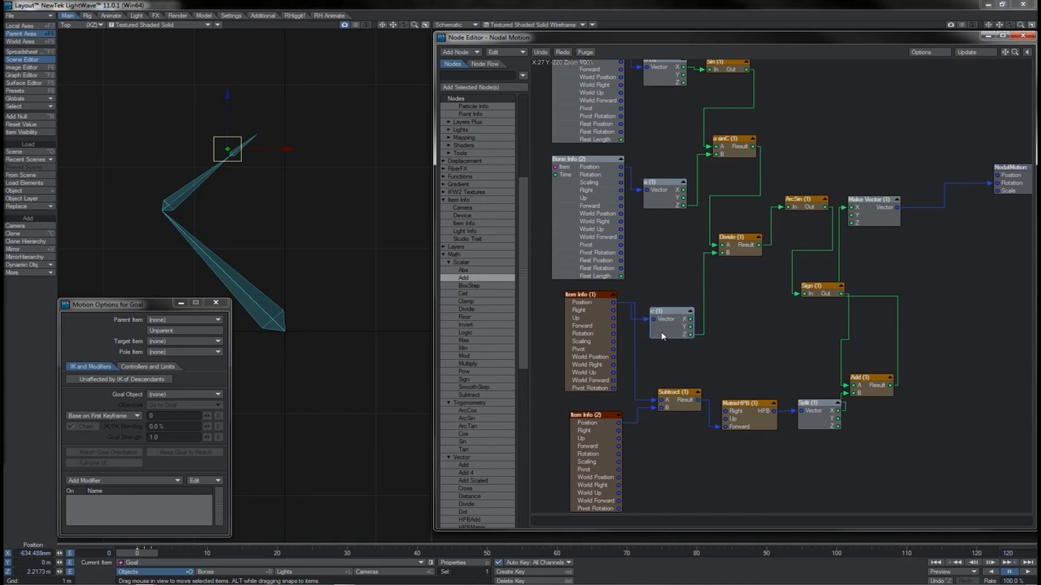
left_click_drag(523, 193, 523, 269)
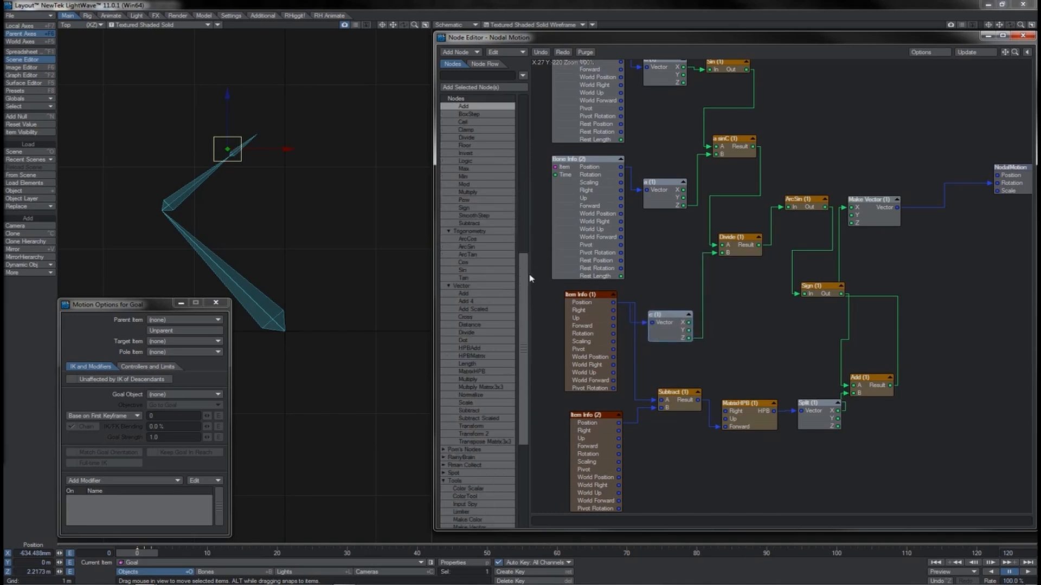
double_click(494, 324)
left_click_drag(696, 325, 685, 325)
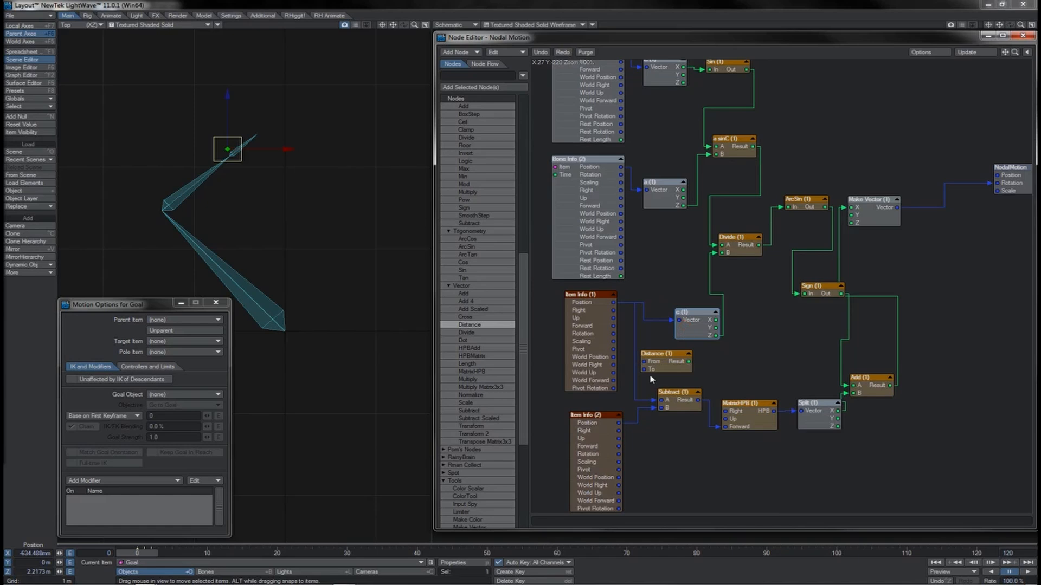
left_click_drag(617, 422, 645, 369)
left_click_drag(613, 302, 651, 365)
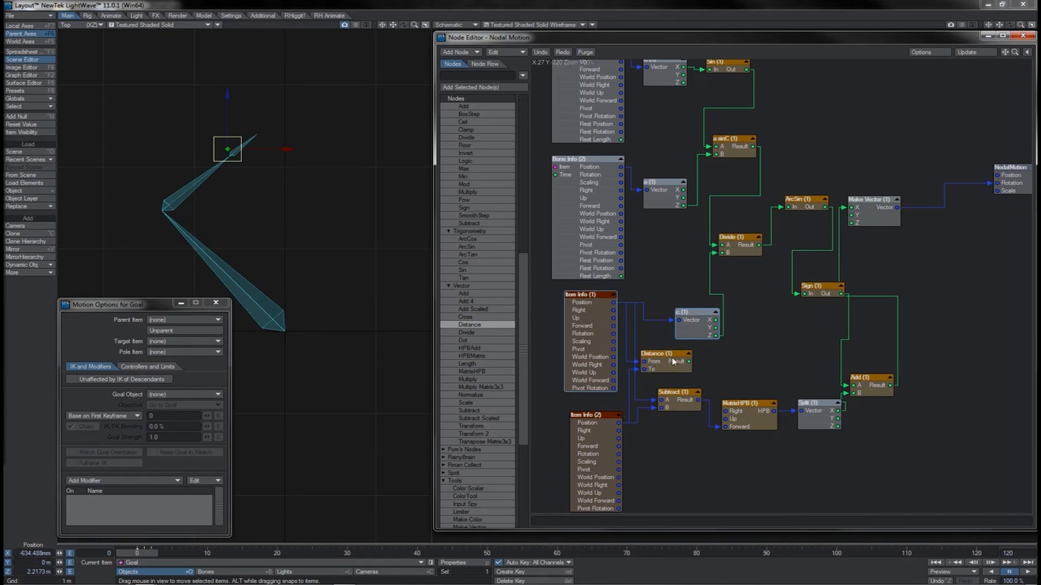
left_click_drag(689, 361, 722, 252)
left_click_drag(275, 121, 289, 87)
left_click_drag(242, 116, 273, 123)
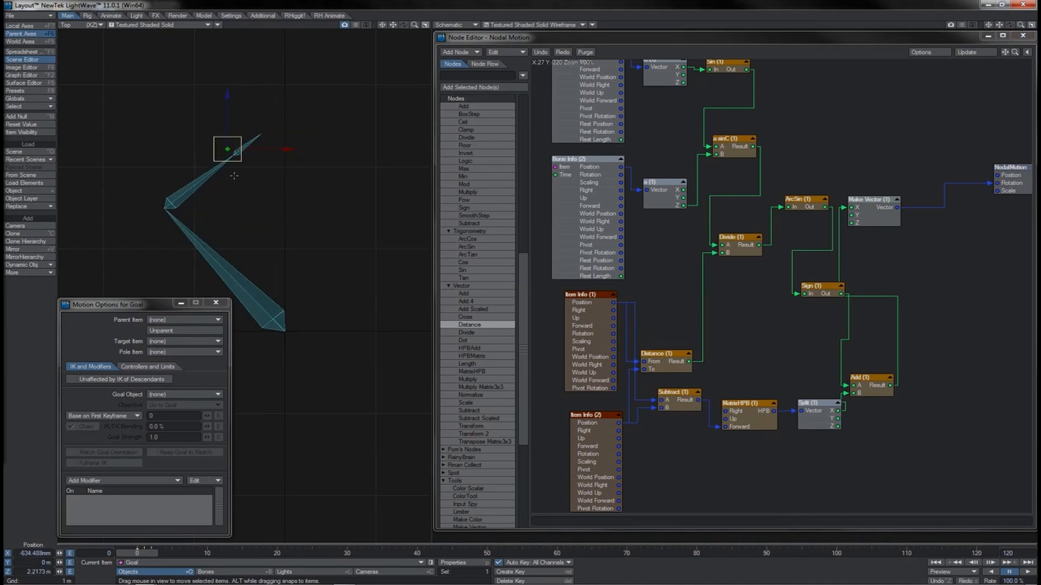
In the Forearm's network, tidy the Goal input nodes and add a second Item Info node set to Bones
key("shift+b")
left_click(187, 191)
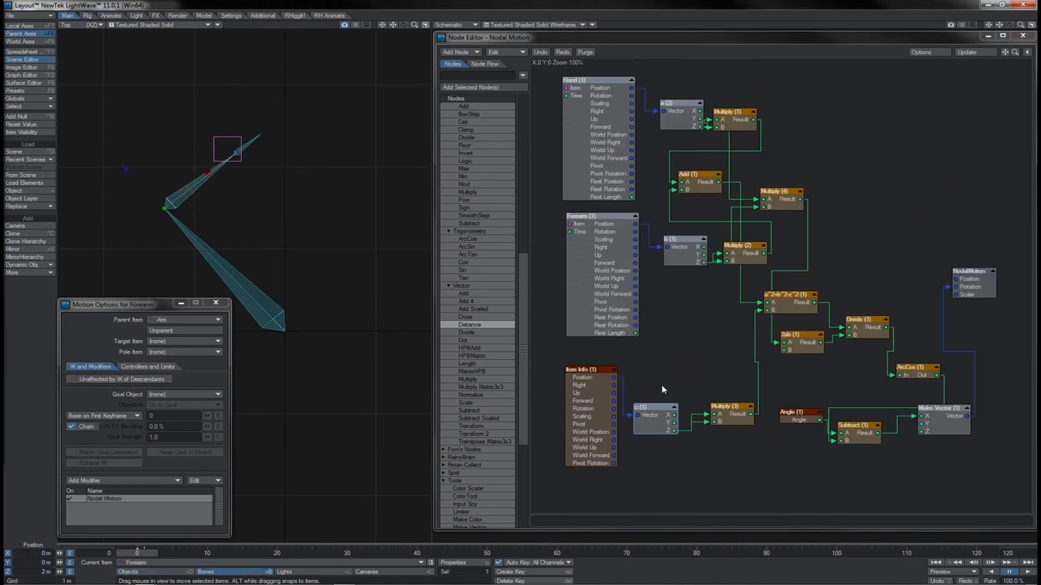
mouse_move(662, 385)
left_mouse_down()
mouse_move(590, 443)
mouse_move(645, 419)
left_mouse_up()
left_click(642, 426)
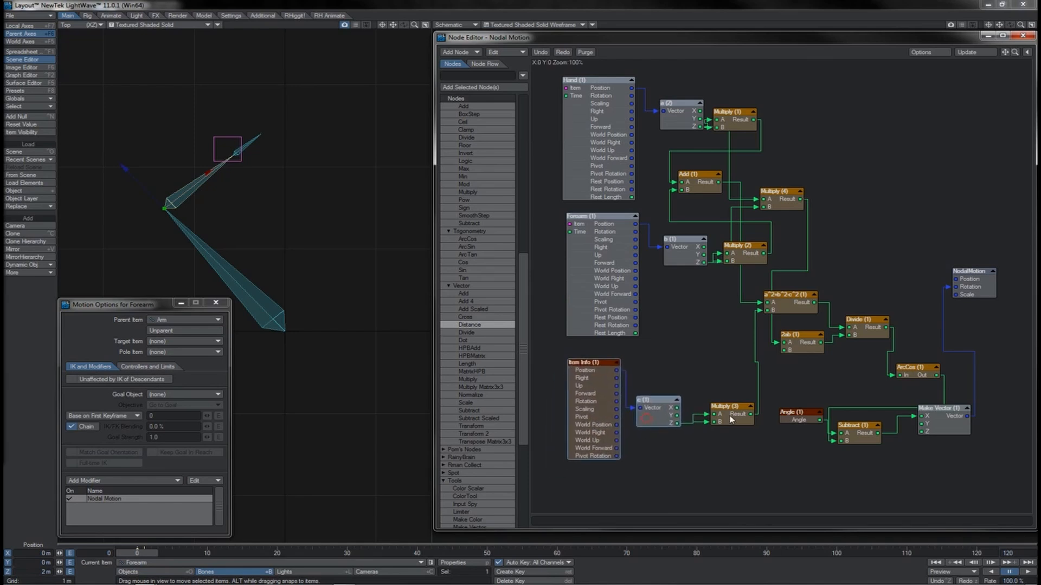
left_click_drag(729, 416, 730, 407)
double_click(593, 409)
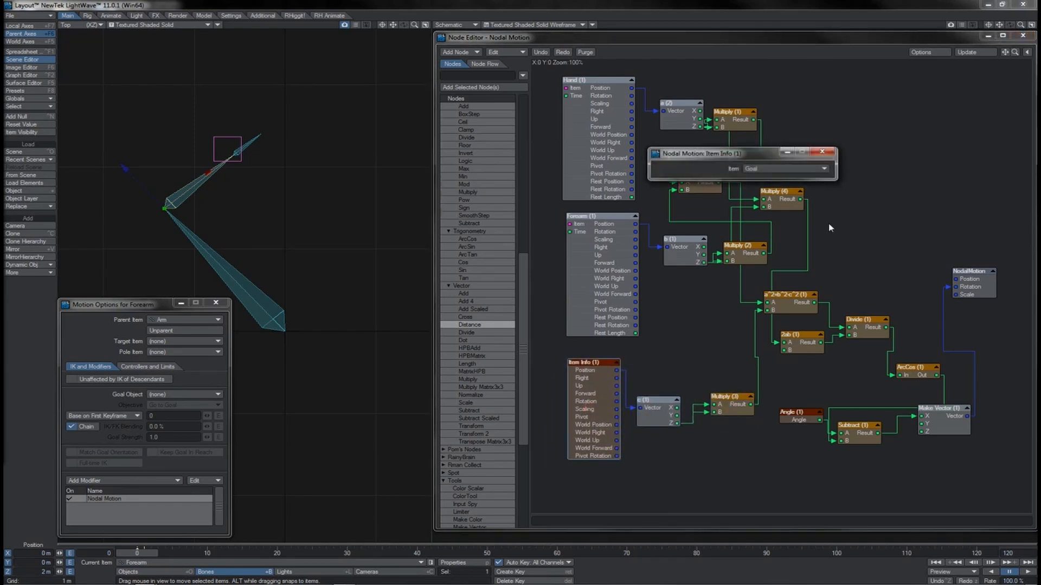
left_click(762, 169)
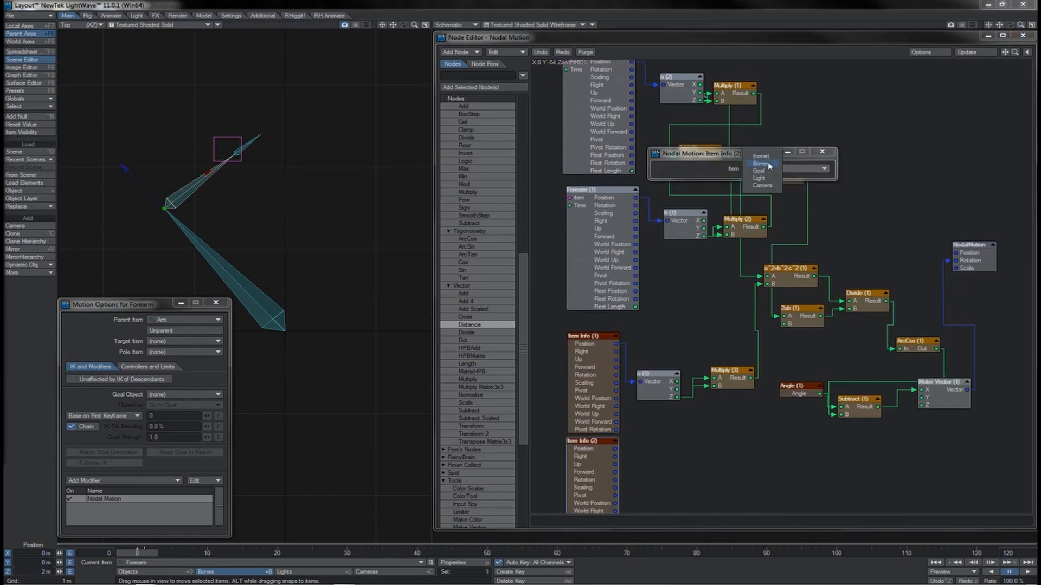
left_click(767, 166)
left_click(821, 152)
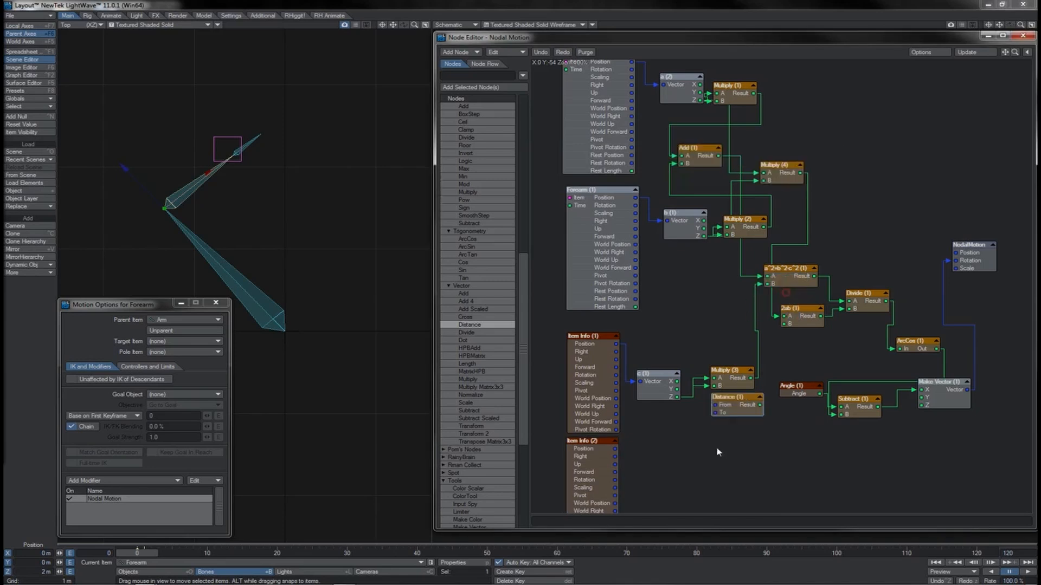
Feed the Distance between both Item Info positions into A and B of Multiply (3), and delete the c node
left_click_drag(740, 413, 678, 456)
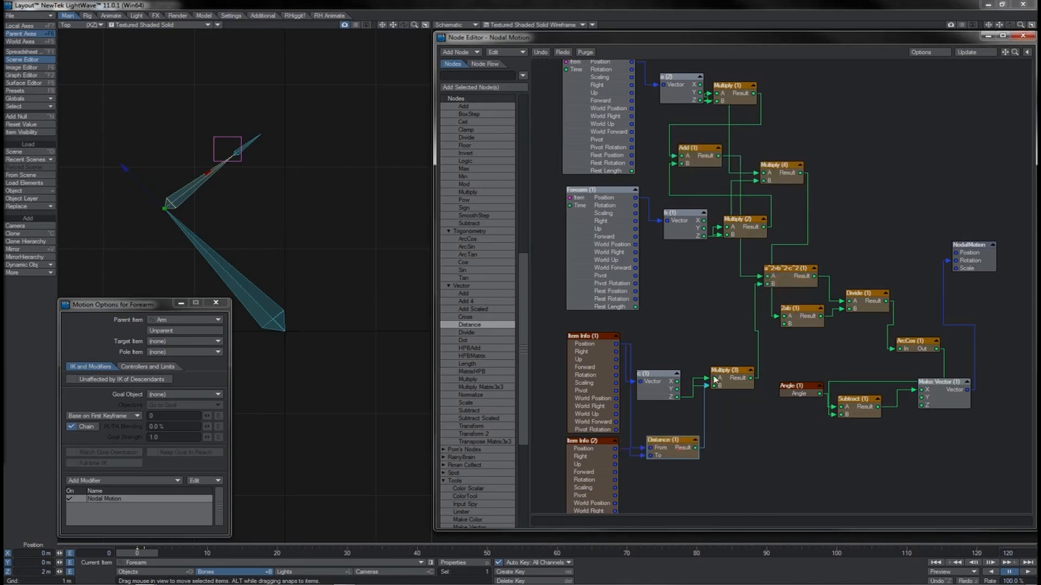
left_click_drag(718, 375, 715, 377)
left_click_drag(695, 448, 716, 386)
key("Delete")
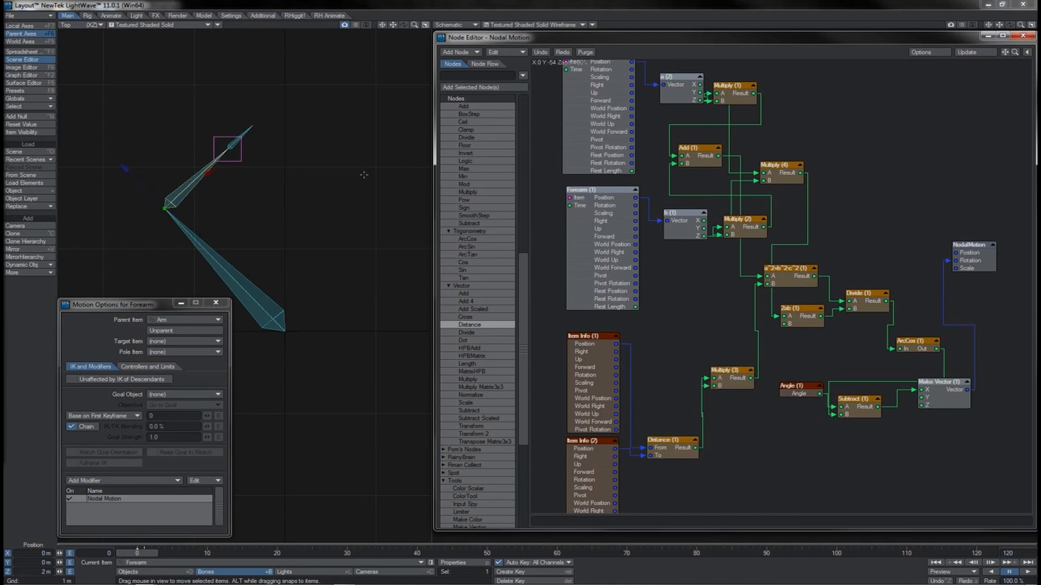
Test the IK setup by moving the Goal null and the Bones object to different positions in the top view
left_click(229, 149)
left_click_drag(301, 96, 402, 87)
left_click_drag(329, 139, 211, 477)
left_click_drag(146, 399, 392, 223)
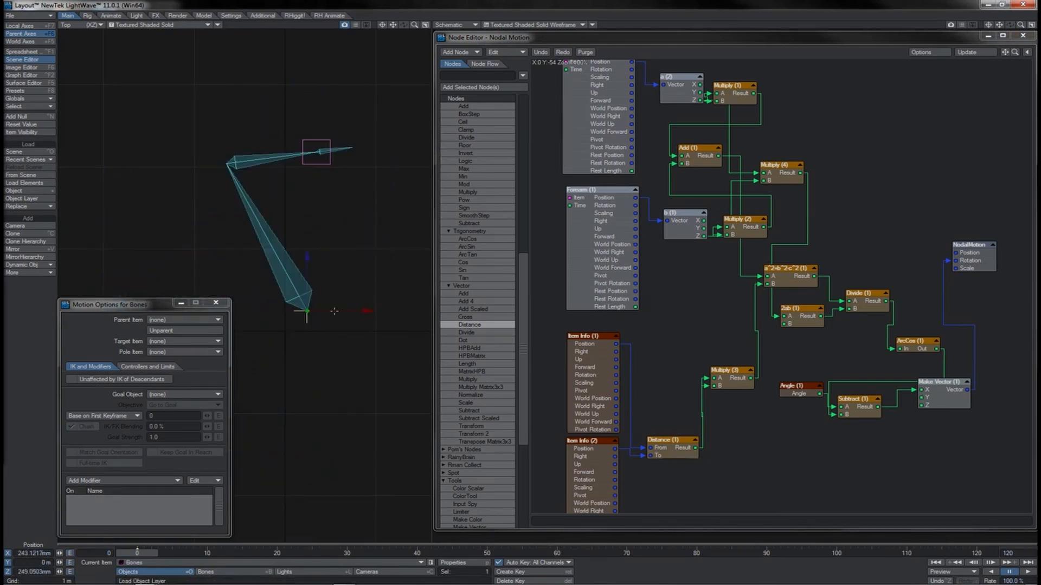
key("ctrl+z")
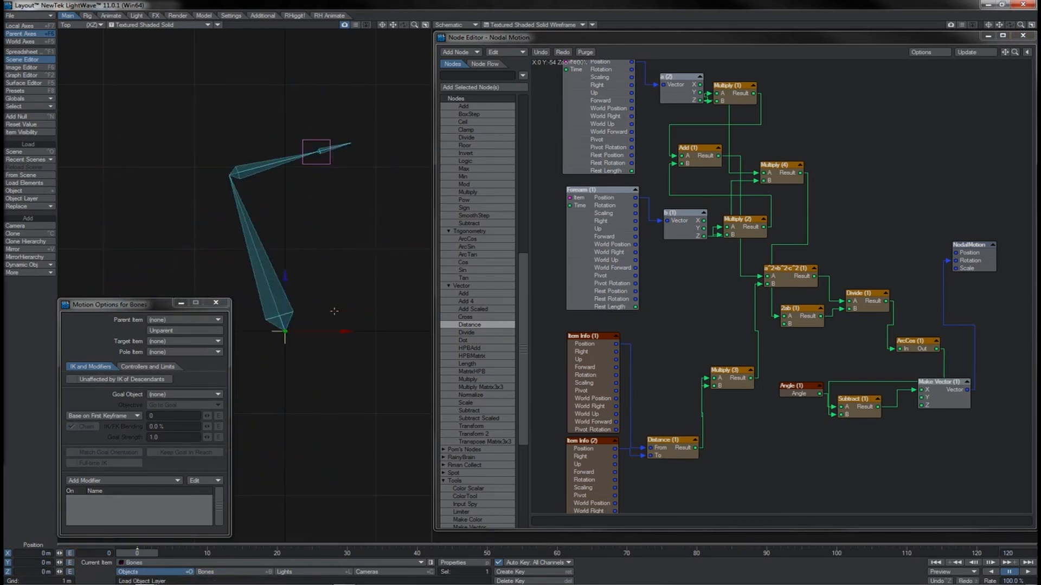
left_click_drag(333, 311, 312, 280)
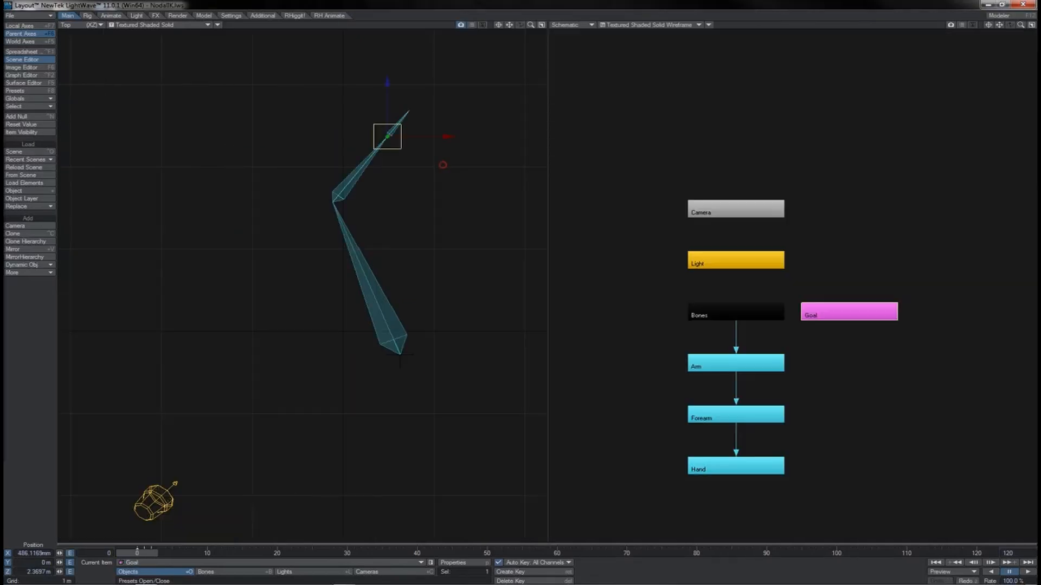
left_click_drag(394, 380, 400, 355)
left_click_drag(392, 106, 395, 150)
Open the Forearm's motion options and Nodal Motion network, and examine the Divide node feeding ArcCos
left_click(359, 183)
key("m")
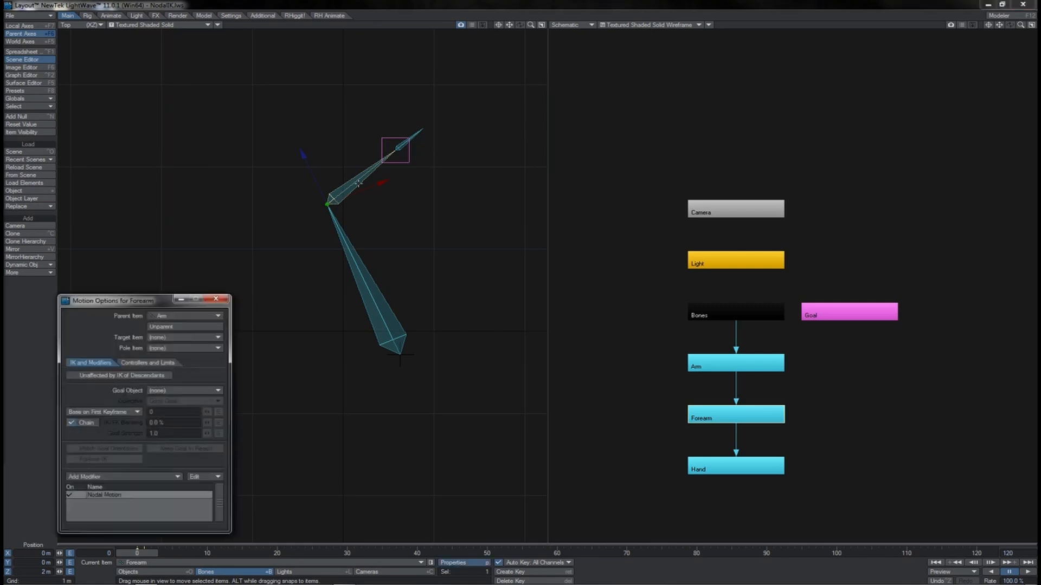
key("p")
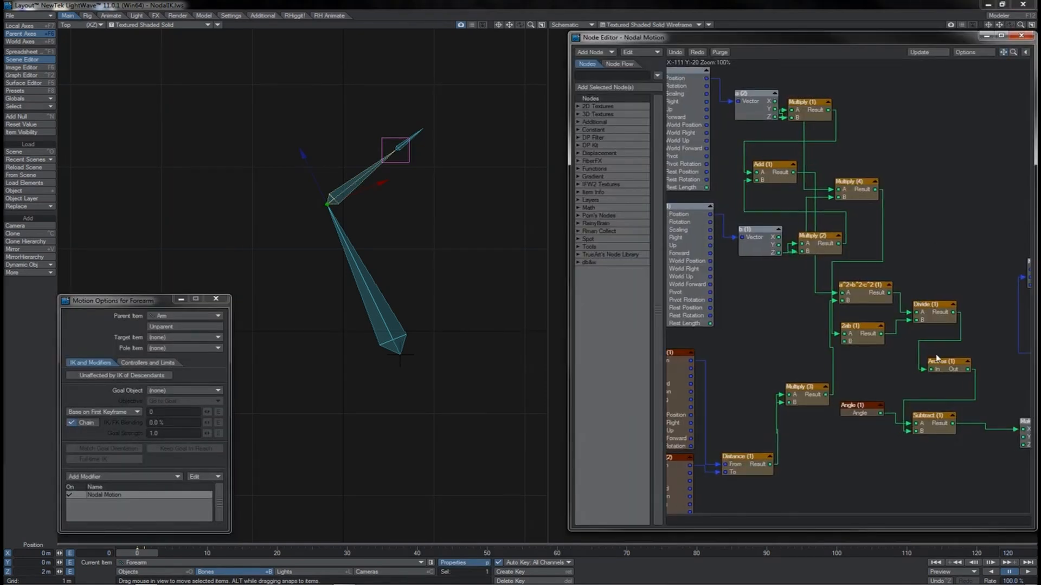
left_click_drag(954, 317, 975, 314)
left_click_drag(944, 317, 949, 314)
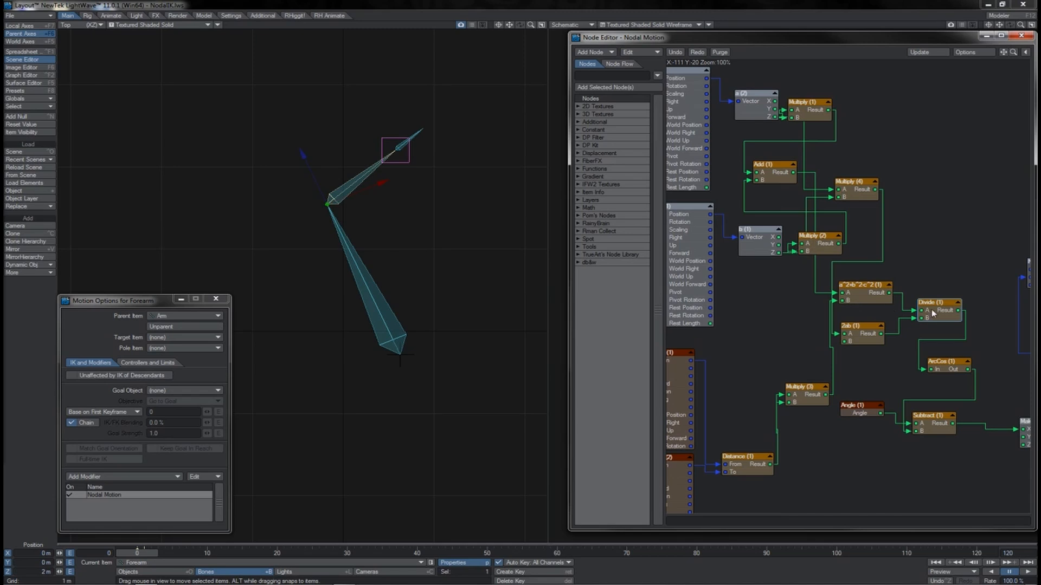
Move the Goal null beyond the arm's reach, to about 2.77 m in Z, and add an Input Spy node to the network
left_click(394, 163)
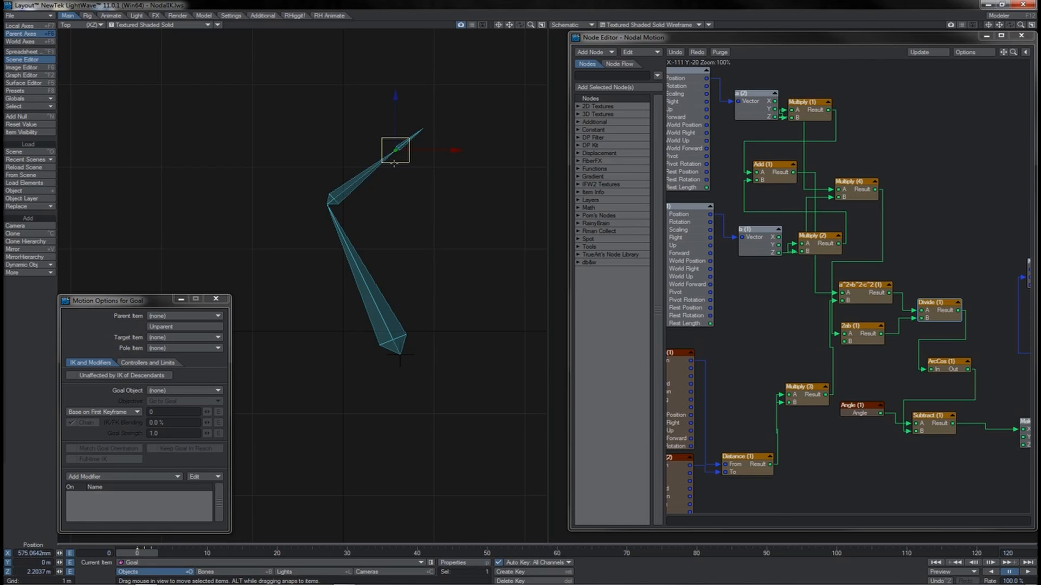
left_click_drag(401, 192, 404, 145)
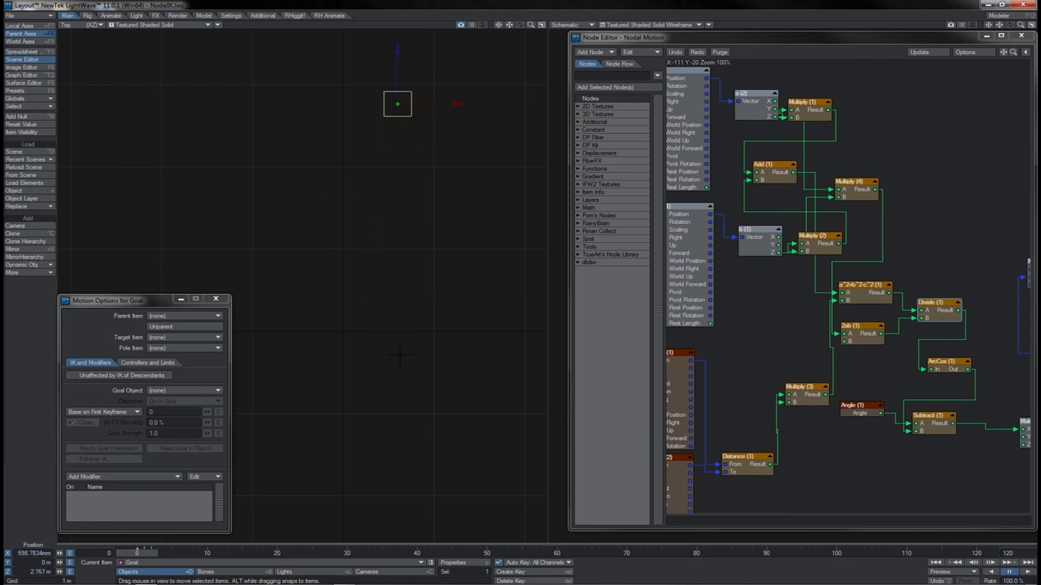
left_click(589, 246)
double_click(595, 272)
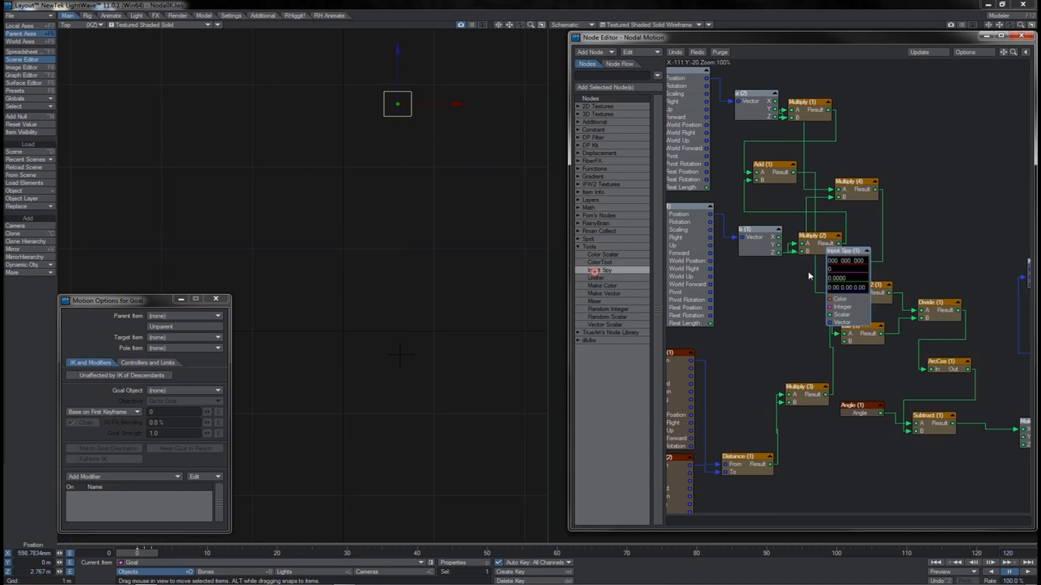
Probe the ArcCos output with the Input Spy node, and check the heading rotation of the Arm and Forearm bones
left_click_drag(853, 270, 973, 217)
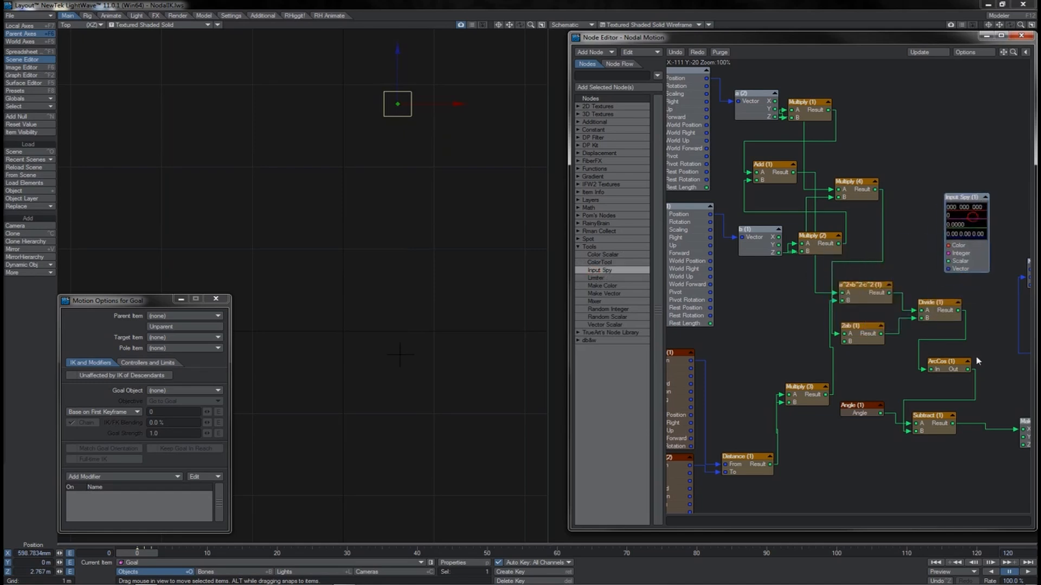
left_click_drag(968, 370, 948, 262)
key("shift+b")
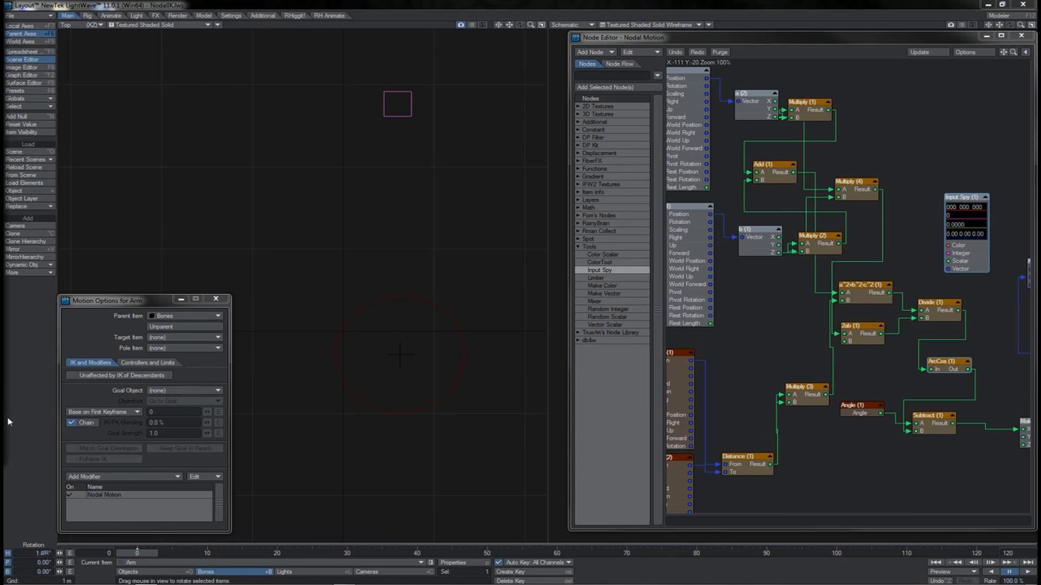
key("Down")
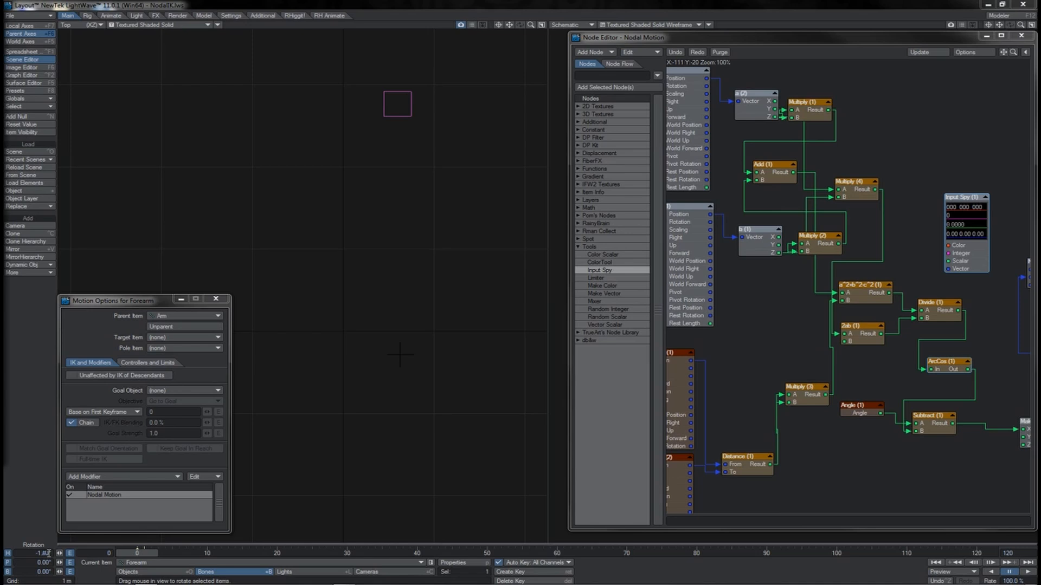
Add a scalar math Clamp node below Subtract (1) and feed the Subtract result into its In
left_click(578, 247)
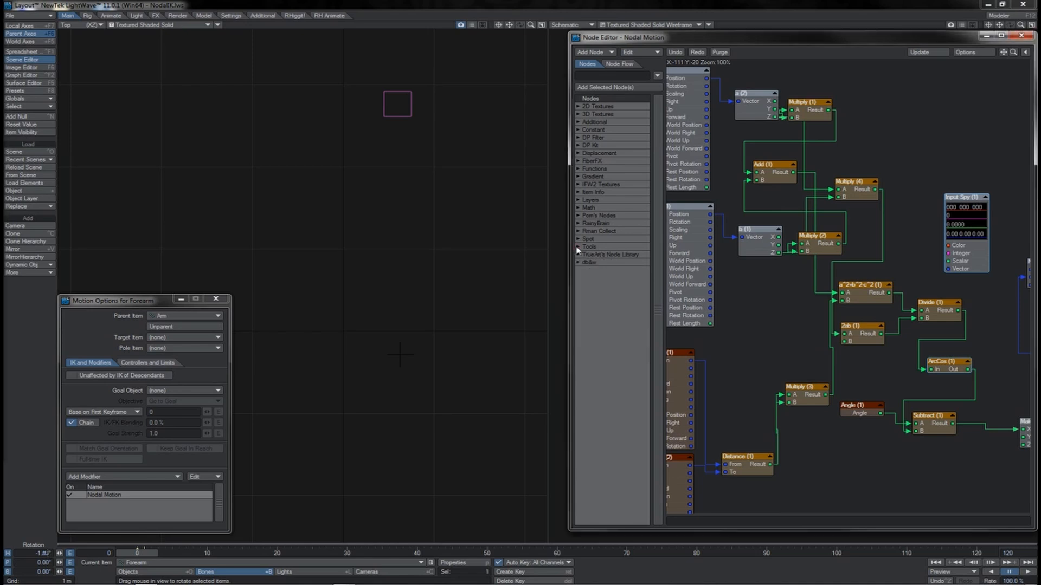
left_click(578, 207)
double_click(611, 254)
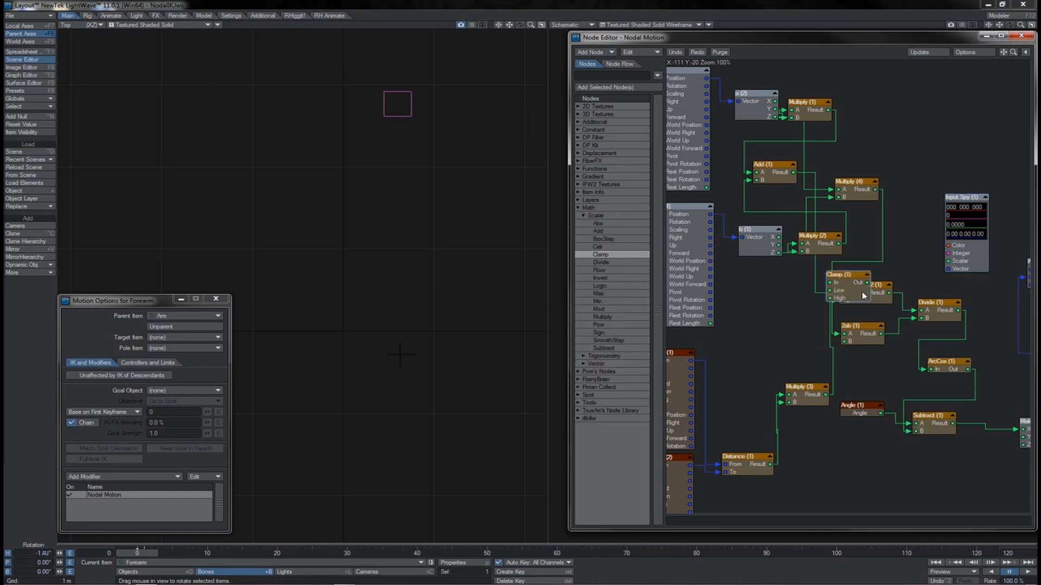
left_click_drag(849, 291, 996, 326)
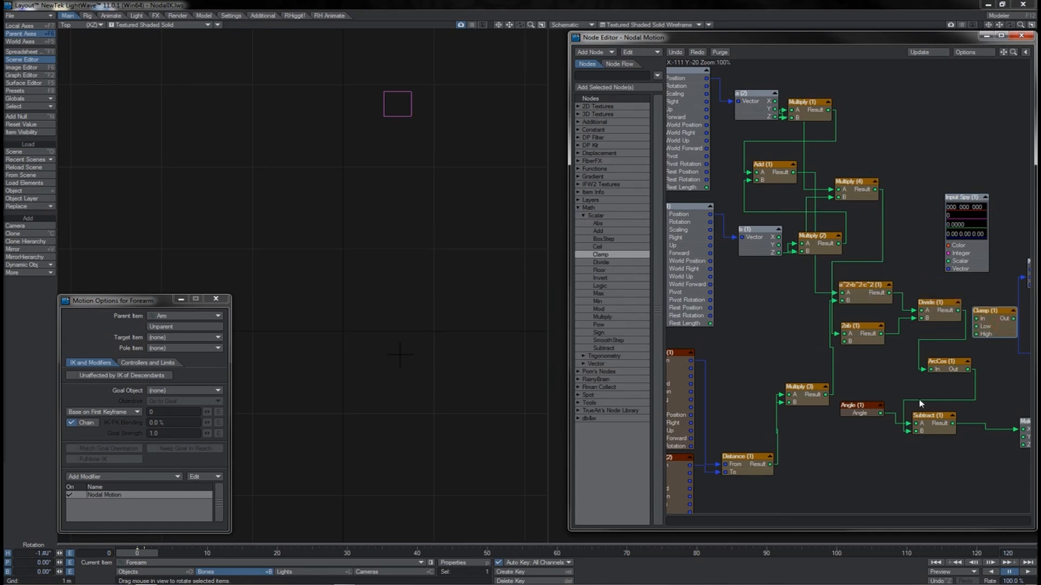
left_click_drag(1004, 55, 904, 12)
left_click_drag(878, 244, 858, 400)
left_click_drag(838, 354, 850, 411)
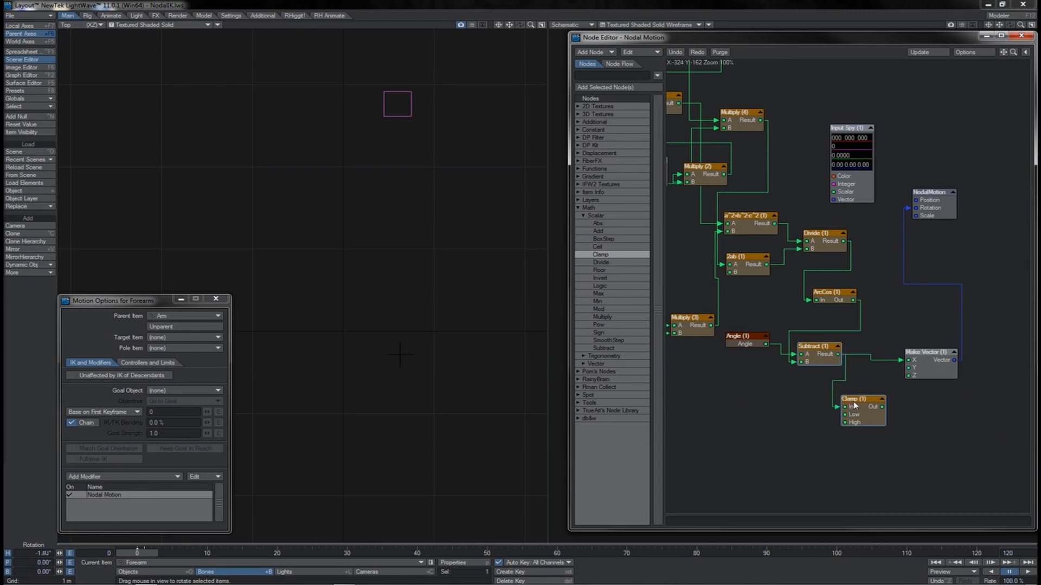
double_click(854, 406)
key("BackSpace")
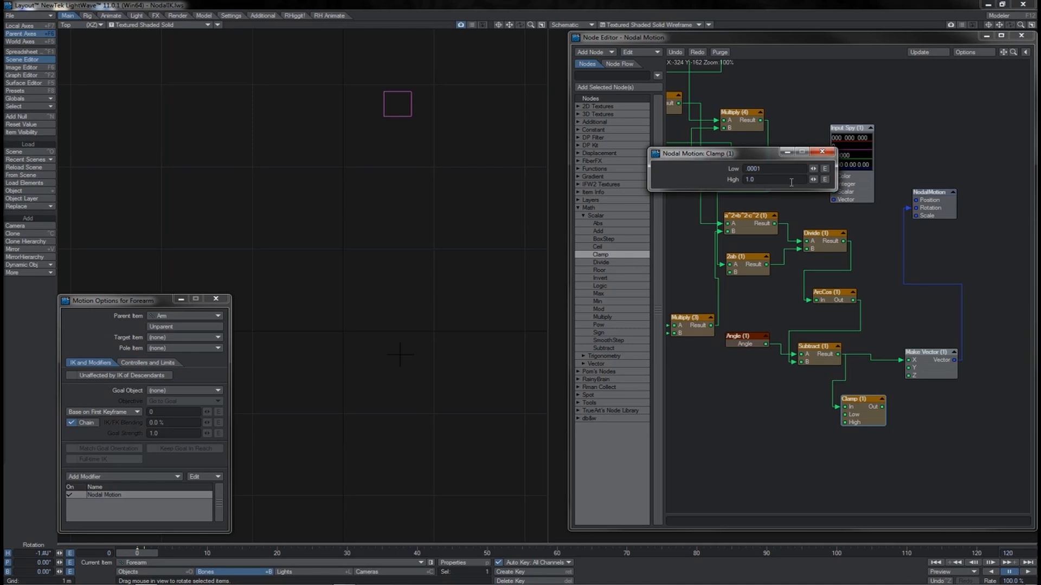
key("Tab")
type("10000000000")
left_click(822, 152)
left_click_drag(892, 368, 909, 361)
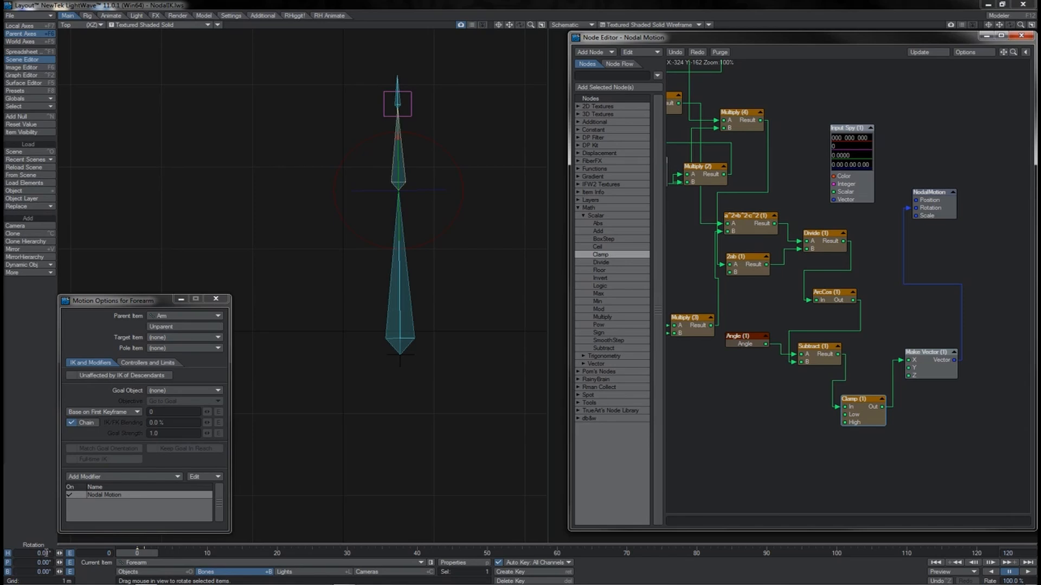
Test the clamped IK by moving the Goal null back within the arm's reach, ending at about 2.42 m in Z
left_click(397, 103)
left_click_drag(432, 72, 410, 207)
left_click_drag(375, 237, 405, 234)
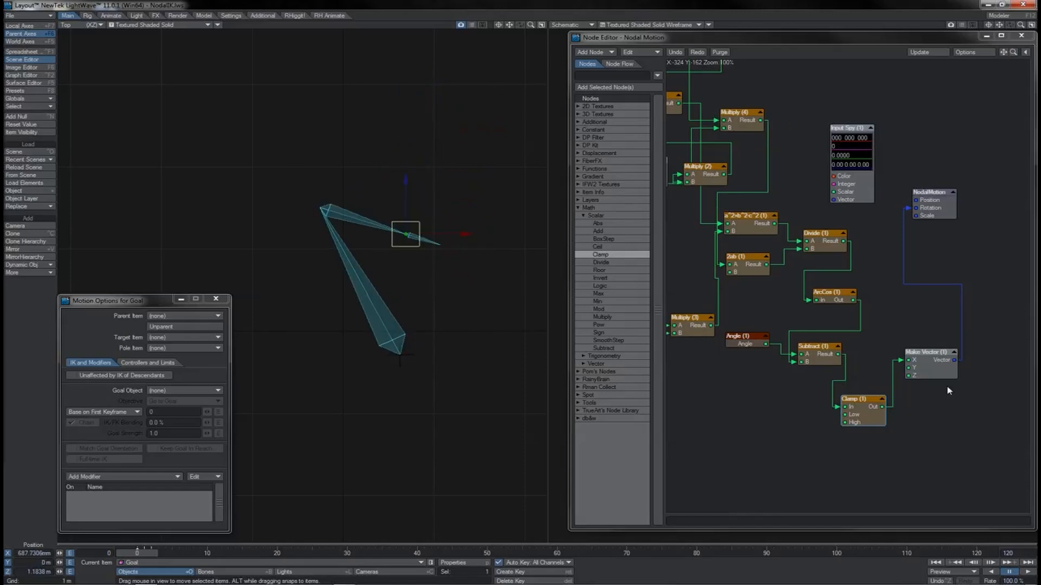
left_click_drag(406, 200, 406, 132)
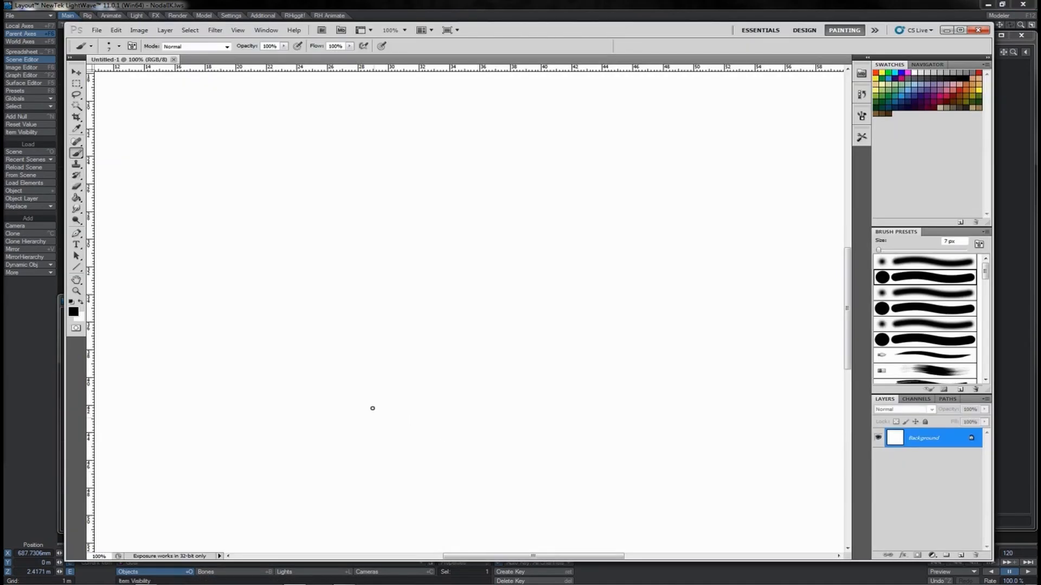
Switch to Photoshop and sketch an S-shaped curve on two axes beside an angle diagram with arcs, marking the curve's shallow start
mouse_move(355, 402)
left_mouse_down()
mouse_move(408, 390)
mouse_move(463, 289)
mouse_move(520, 228)
mouse_move(535, 230)
left_mouse_up()
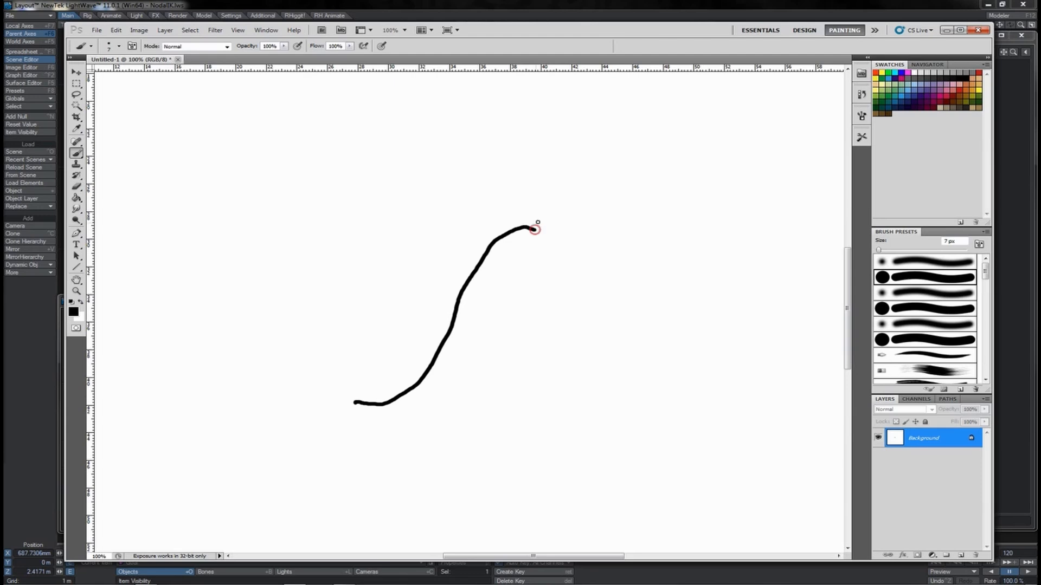
mouse_move(322, 169)
left_mouse_down()
mouse_move(354, 408)
mouse_move(453, 388)
mouse_move(722, 377)
left_mouse_up()
left_click_drag(195, 432, 349, 409)
mouse_move(195, 431)
left_mouse_down()
mouse_move(337, 348)
mouse_move(302, 242)
left_mouse_up()
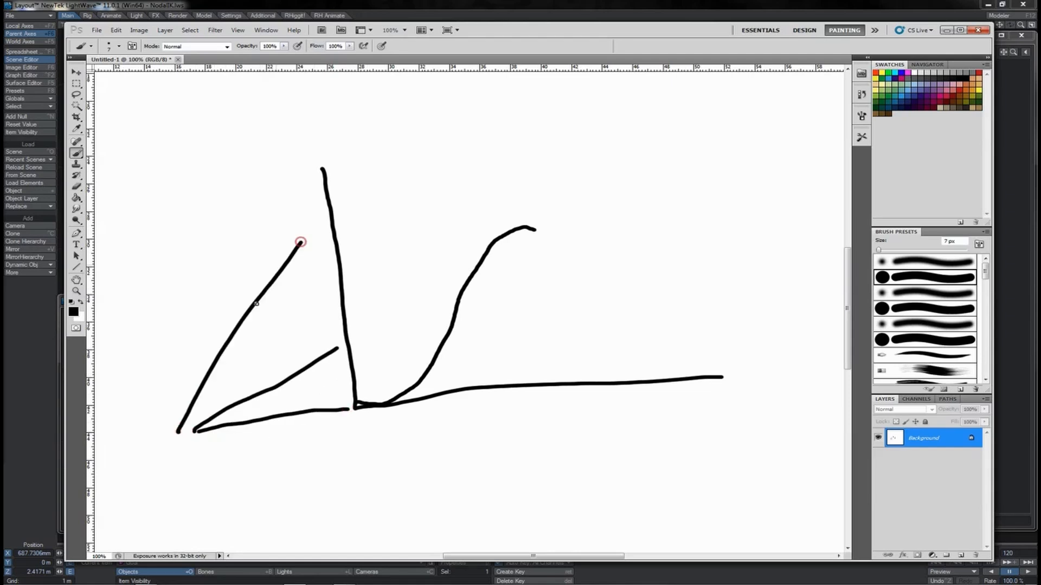
left_click_drag(202, 379, 255, 421)
left_click_drag(356, 405, 406, 389)
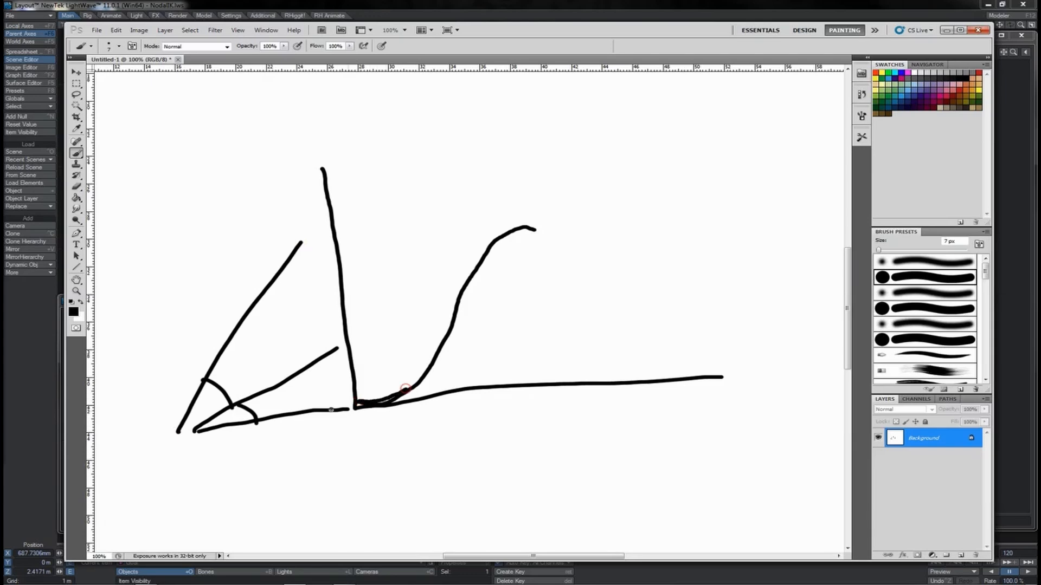
mouse_move(198, 431)
left_mouse_down()
mouse_move(350, 396)
mouse_move(391, 399)
left_mouse_up()
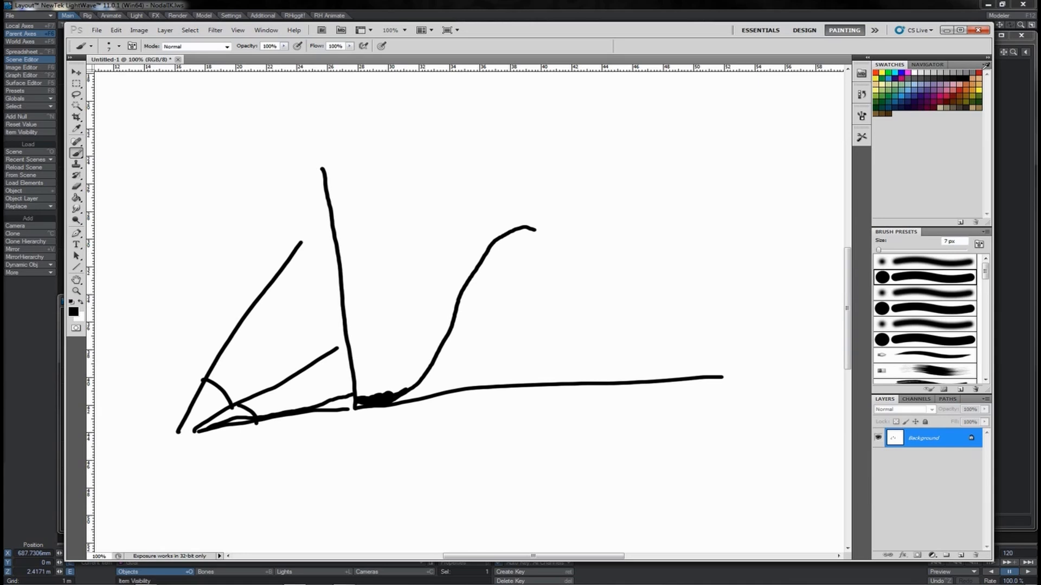
Move the Goal null to about 2.73 m in Z in Layout, and retrace both ends of the S-curve in Photoshop
key("alt+Tab")
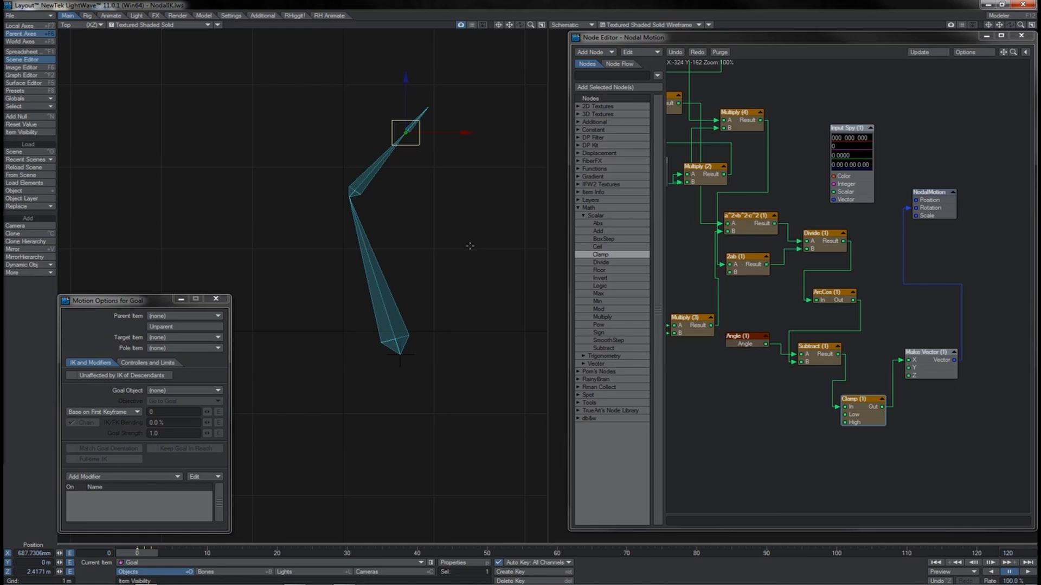
left_click_drag(453, 210, 455, 184)
key("alt+Tab")
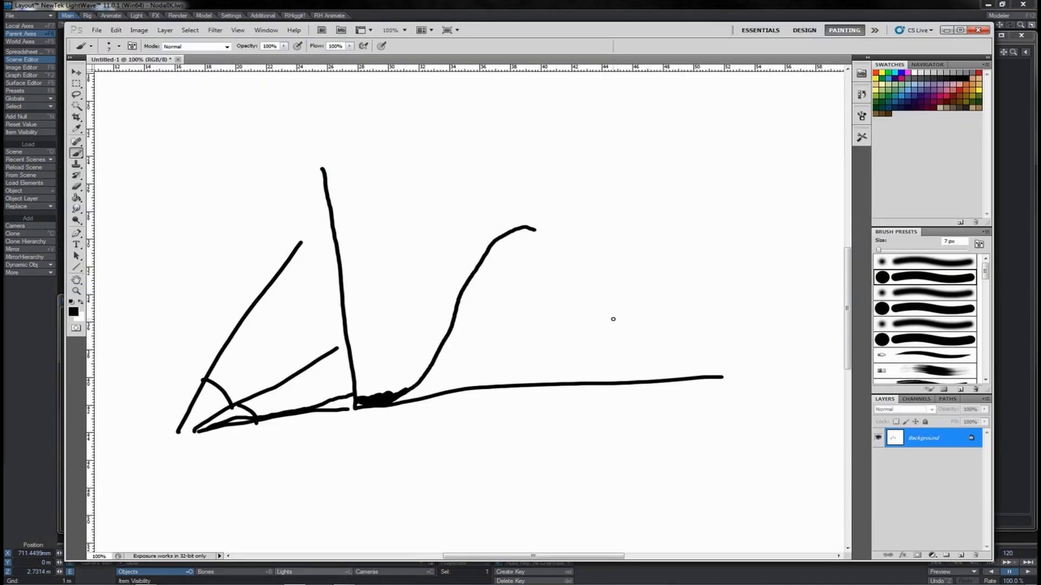
mouse_move(430, 355)
left_mouse_down()
mouse_move(421, 382)
mouse_move(382, 401)
left_mouse_up()
mouse_move(482, 262)
left_mouse_down()
mouse_move(531, 220)
mouse_move(558, 221)
left_mouse_up()
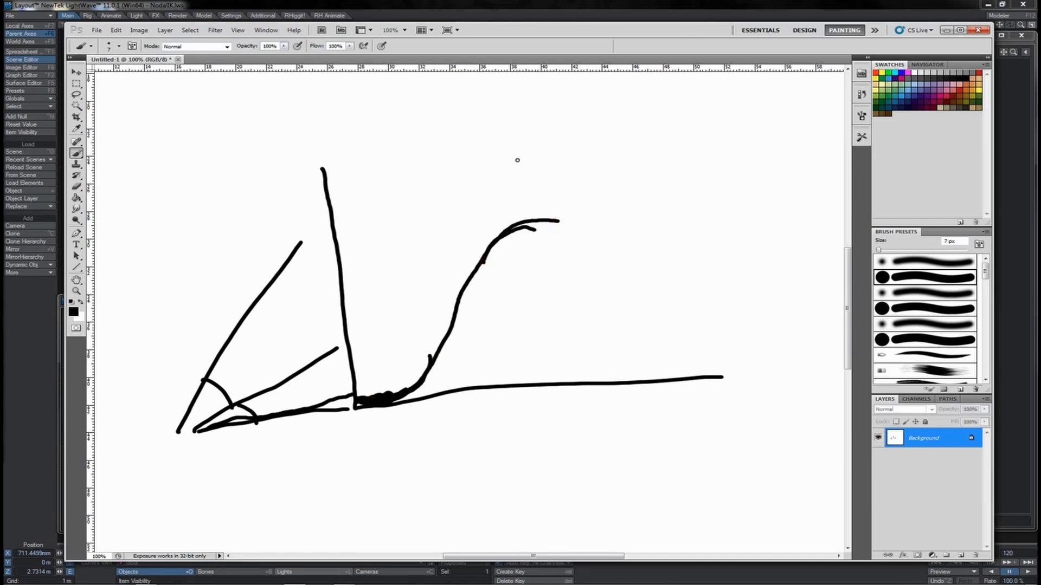
left_click_drag(345, 407, 339, 413)
Return to Layout and test the arm's bending by moving the Goal null around the top view, ending near X 688 mm, Z 1.70 m
left_click_drag(302, 214, 307, 233)
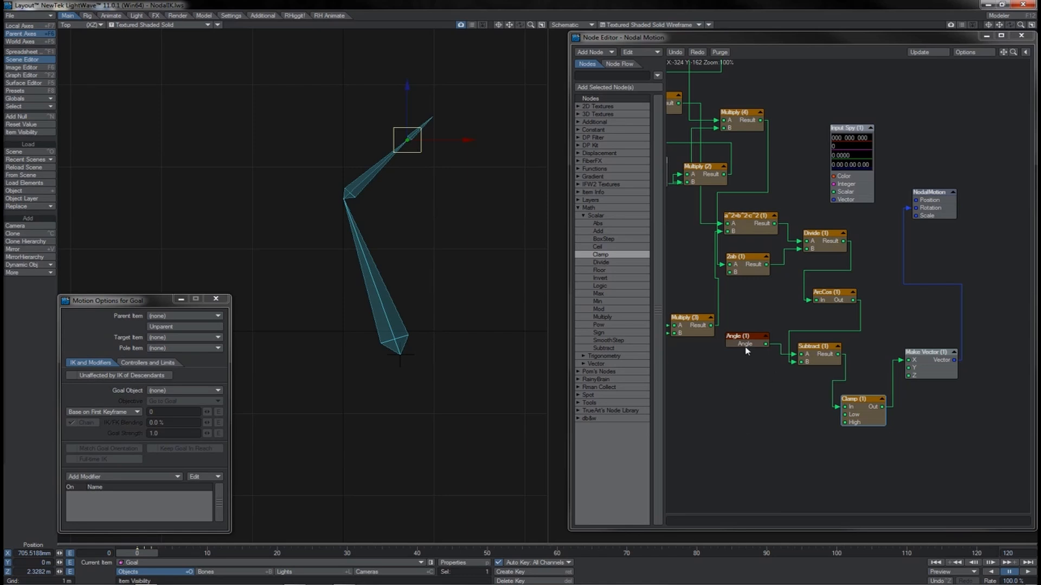
left_click_drag(444, 201, 398, 215)
left_click_drag(360, 155, 358, 188)
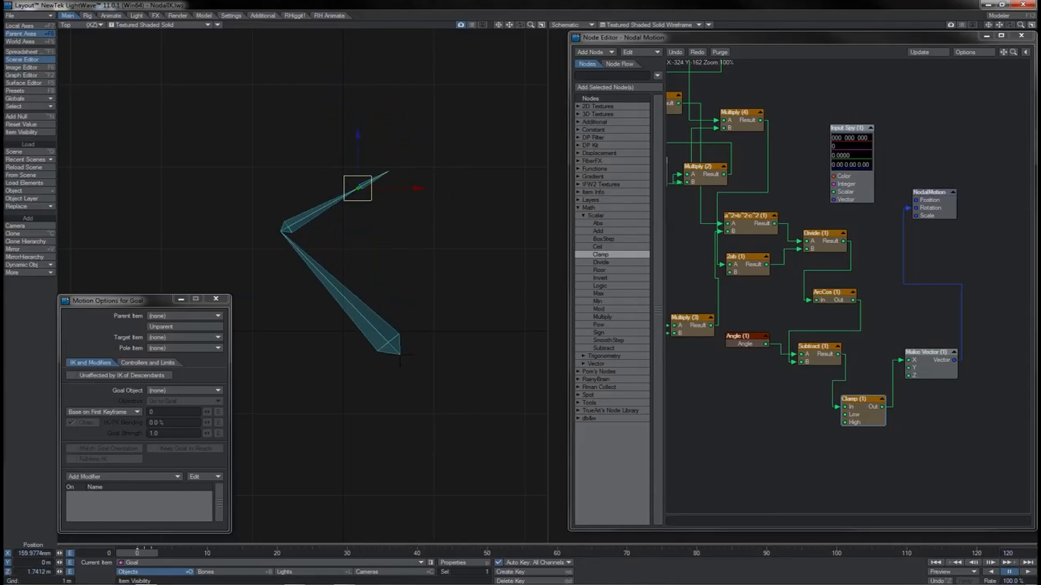
left_click_drag(358, 188, 377, 217)
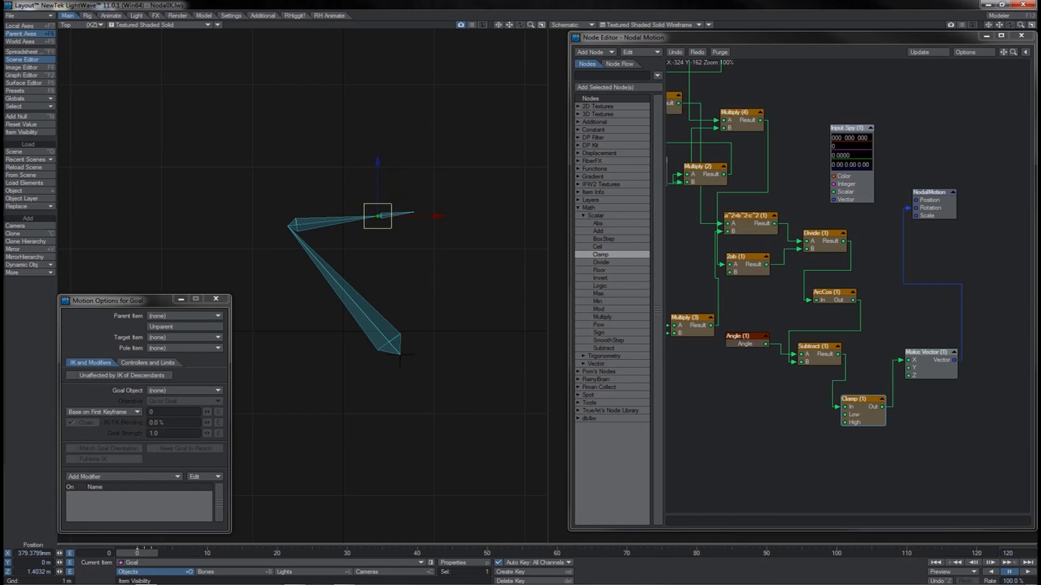
left_click_drag(378, 216, 389, 163)
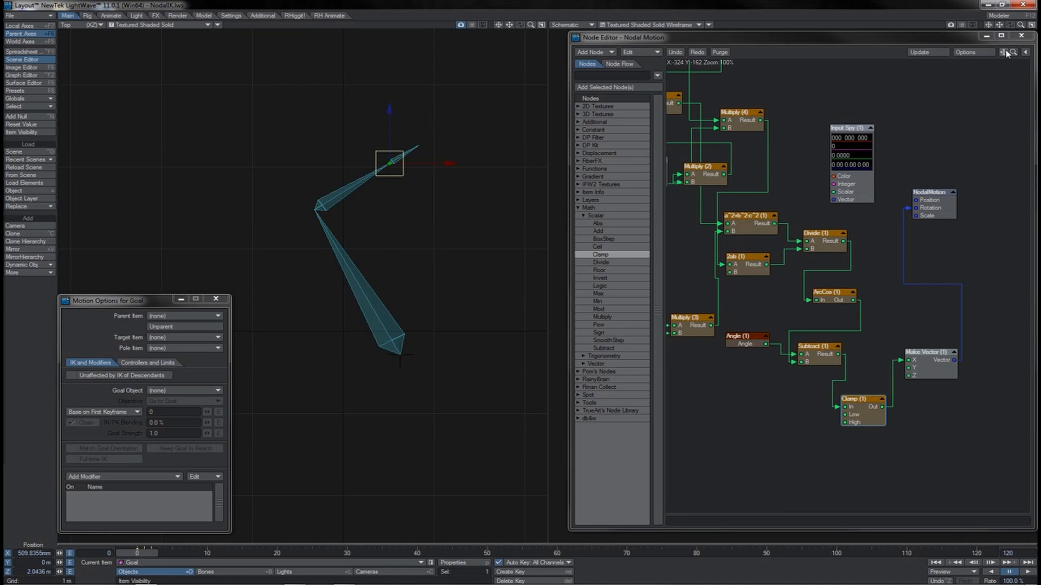
left_click_drag(1003, 52, 1004, 52)
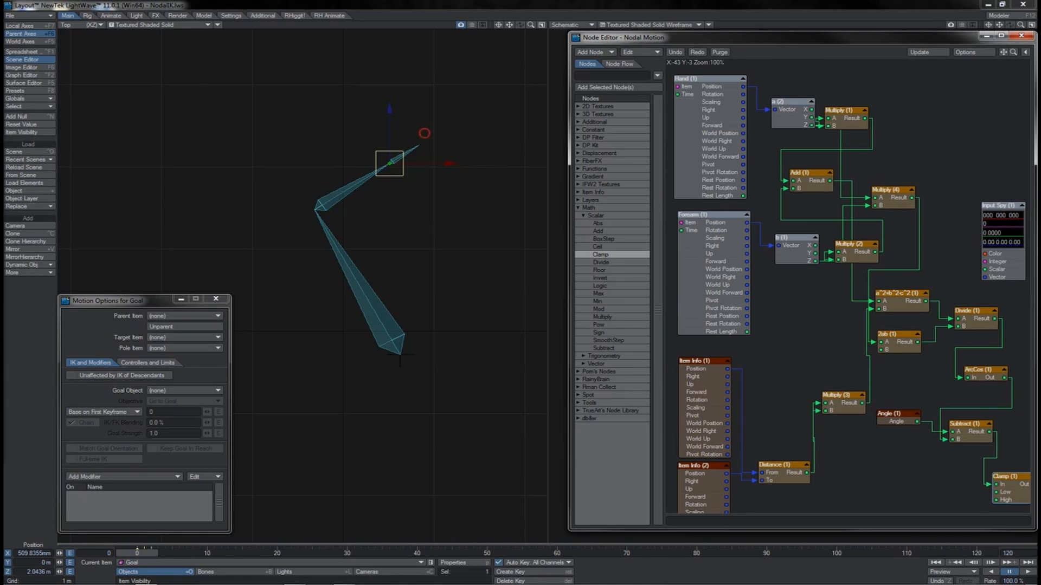
left_click_drag(424, 134, 421, 127)
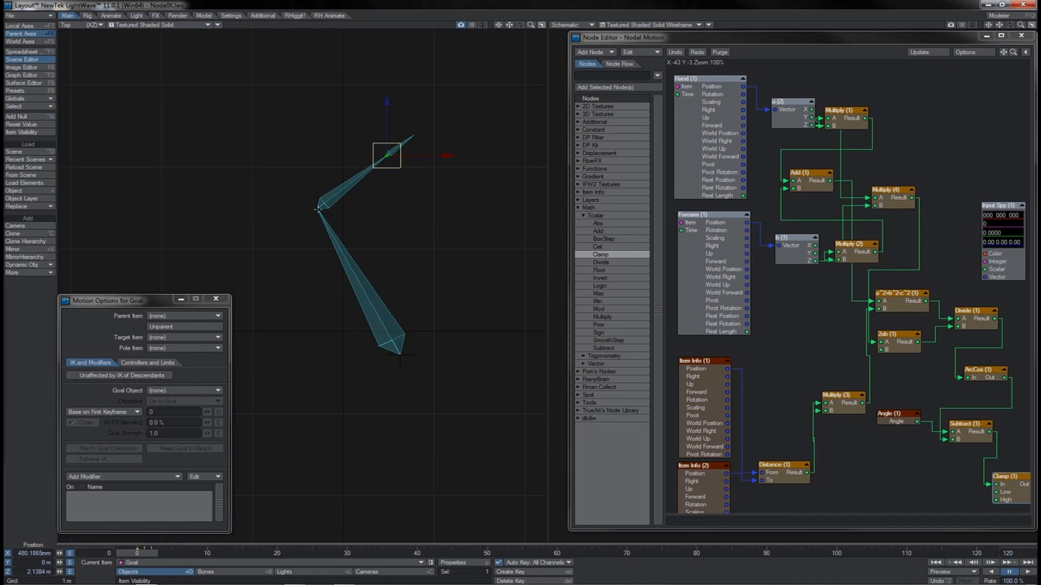
left_click_drag(423, 203, 407, 246)
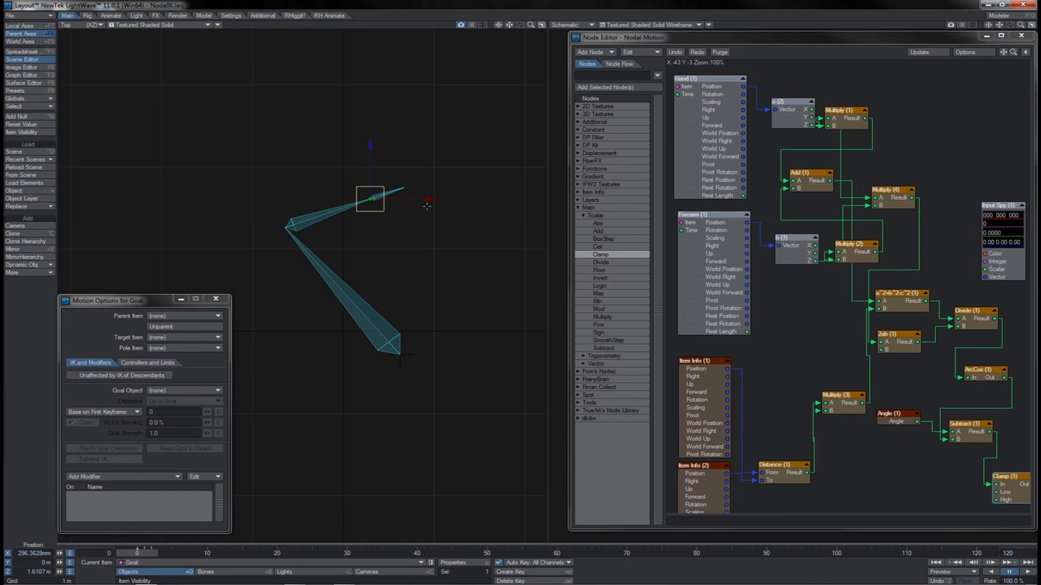
left_click_drag(427, 206, 405, 191)
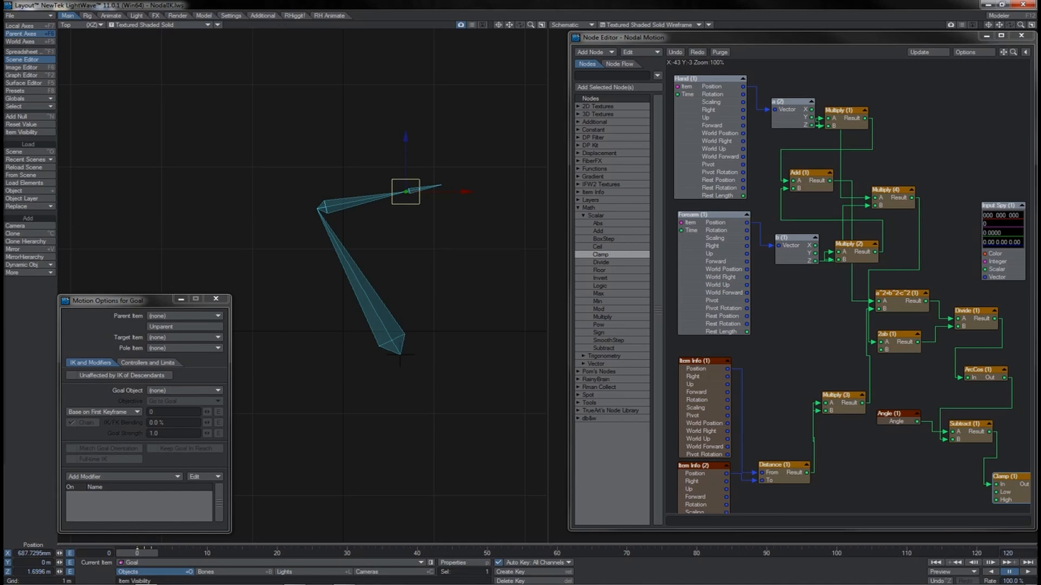
left_click(521, 287)
Highlight the math nodes in the Forearm network, and move the Goal null to about X 368 mm, Z 2.06 m
left_click_drag(920, 77, 779, 488)
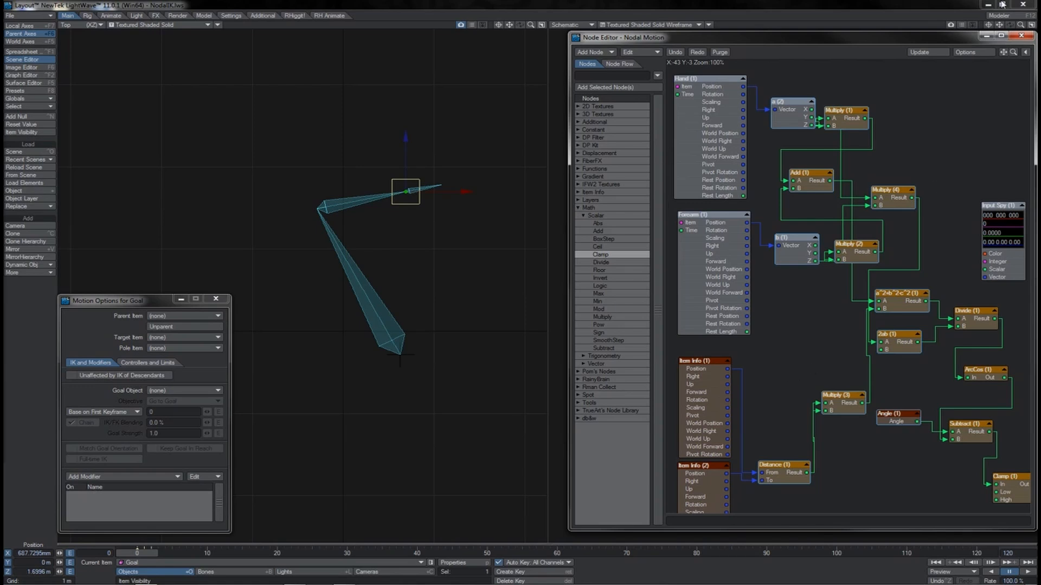
left_click_drag(967, 72, 775, 504)
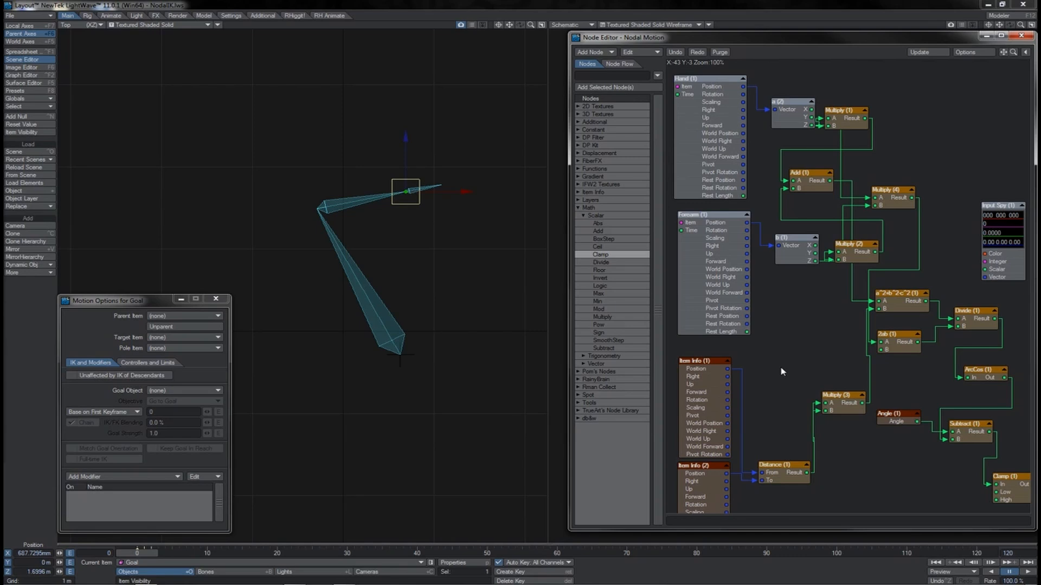
left_click_drag(446, 284, 437, 255)
mouse_move(396, 163)
left_mouse_down()
mouse_move(379, 246)
mouse_move(379, 128)
mouse_move(376, 162)
left_mouse_up()
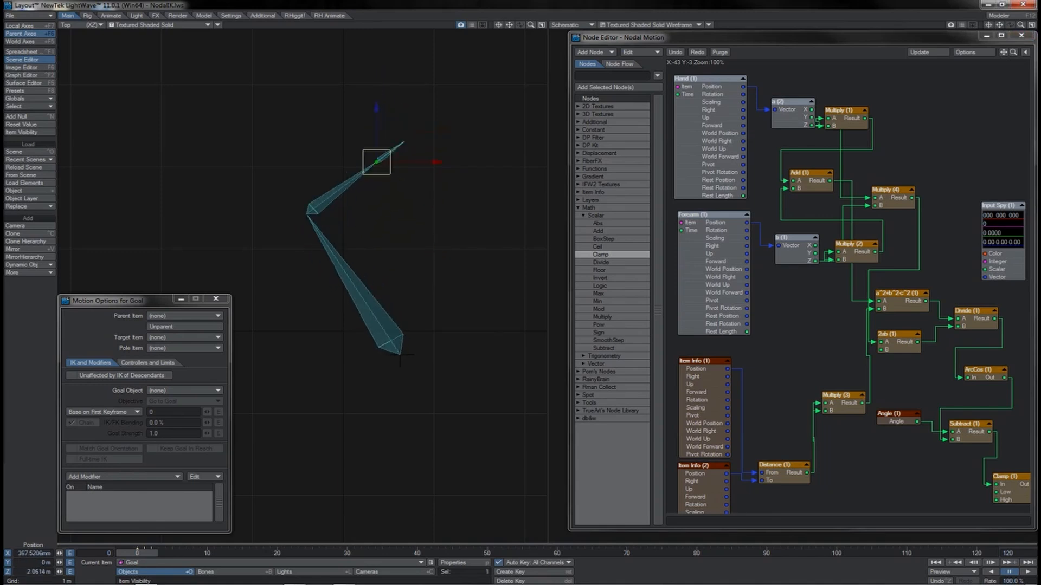